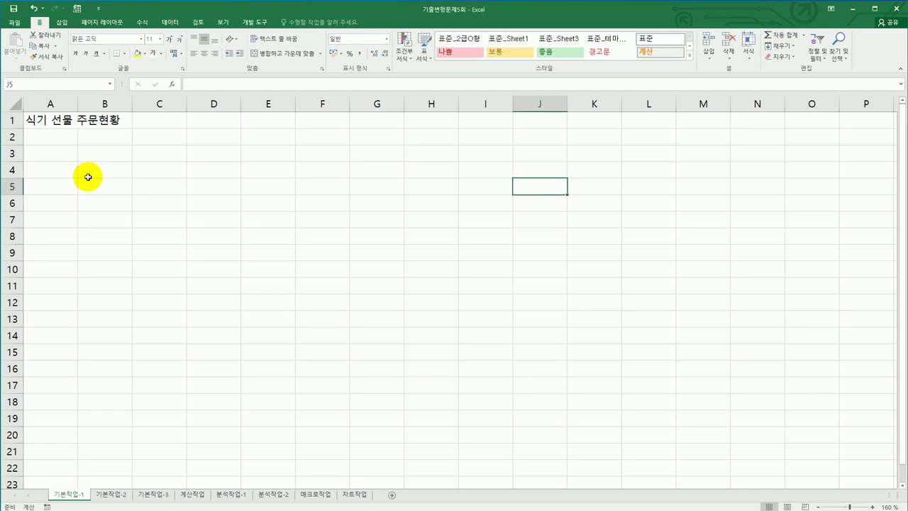
click(66, 147)
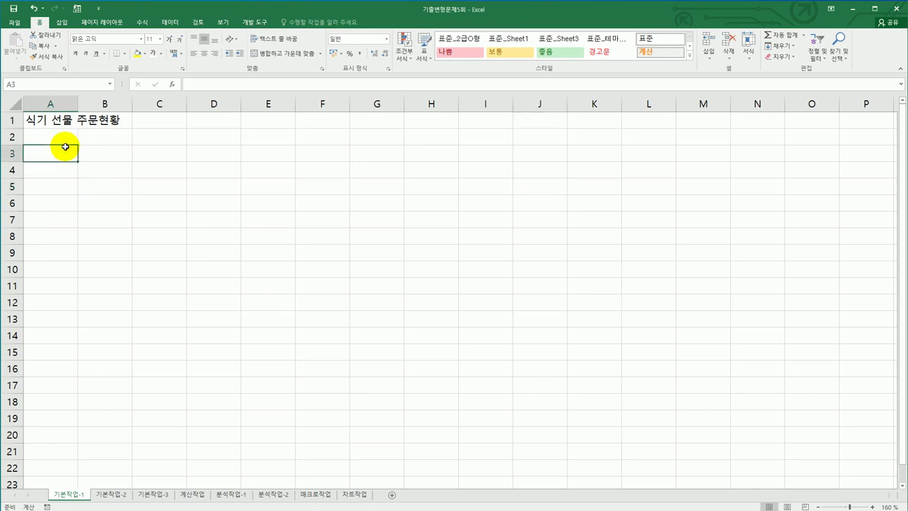
mouse_move(66, 146)
mouse_down()
mouse_move(324, 240)
mouse_move(398, 282)
mouse_move(397, 314)
mouse_up()
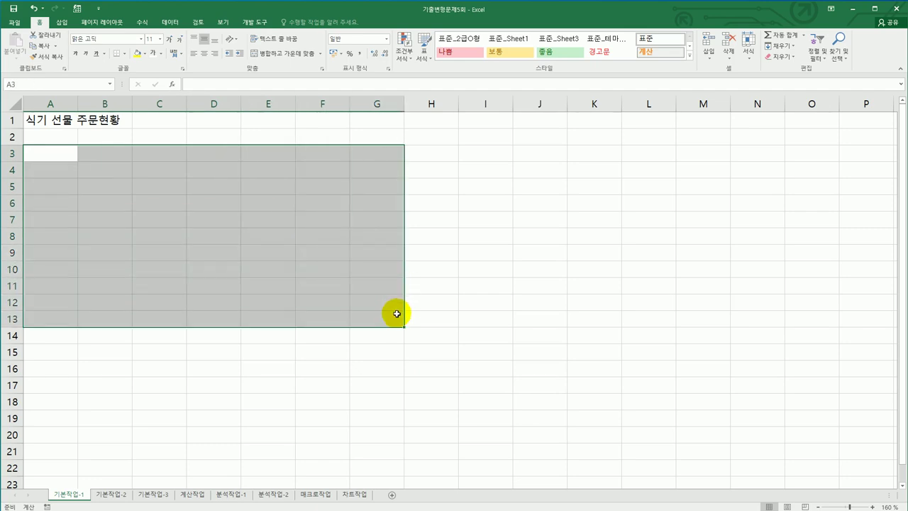
Enter the unit note "단위 : 천원" in cell G2.
click(362, 135)
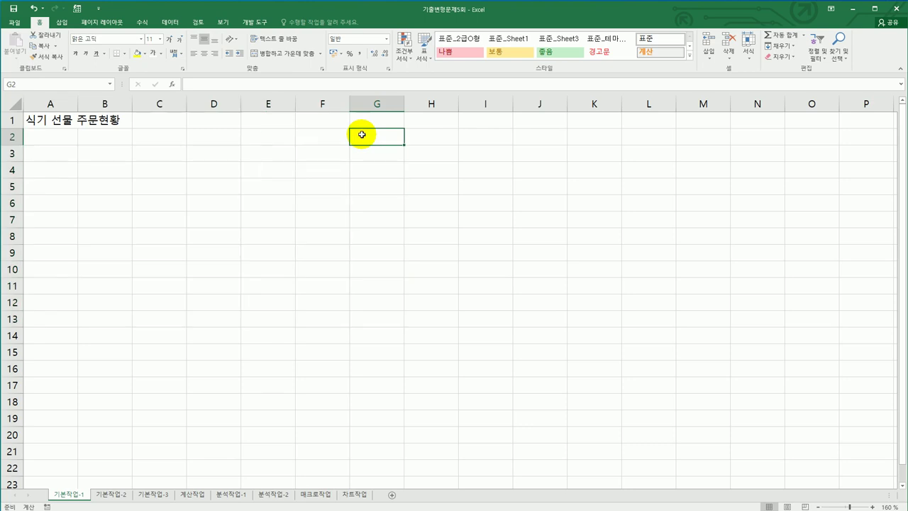
text(디으;)
key(BackSpace)
key(BackSpace)
key(BackSpace)
text(단위 : 천원)
key(Return)
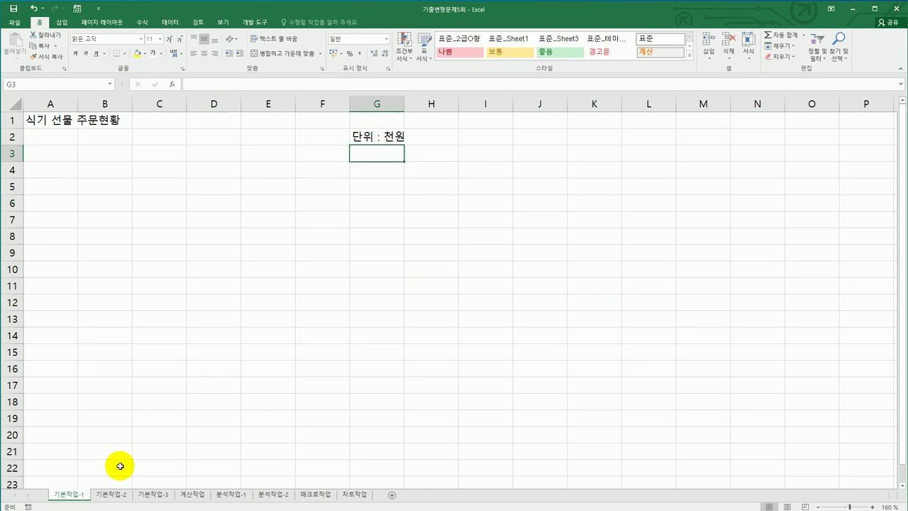
On the 기본작업-2 sheet, align the title horizontally across A1:H1 with 선택 영역의 가운데로, without merging cells.
click(114, 494)
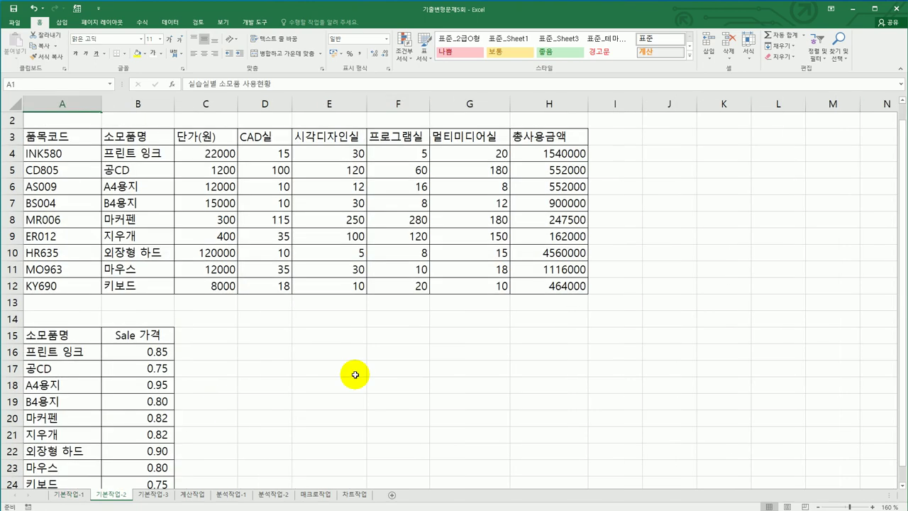
scroll(355, 375, up, 1)
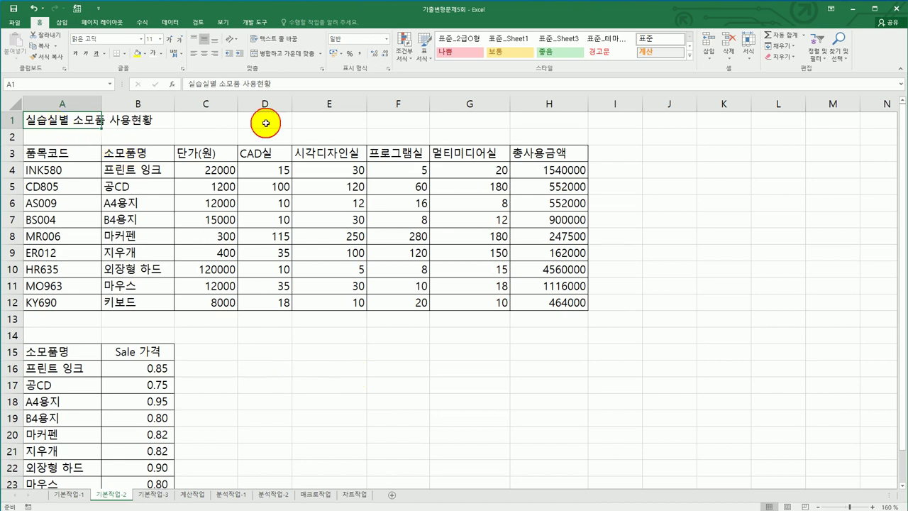
drag(54, 123, 525, 127)
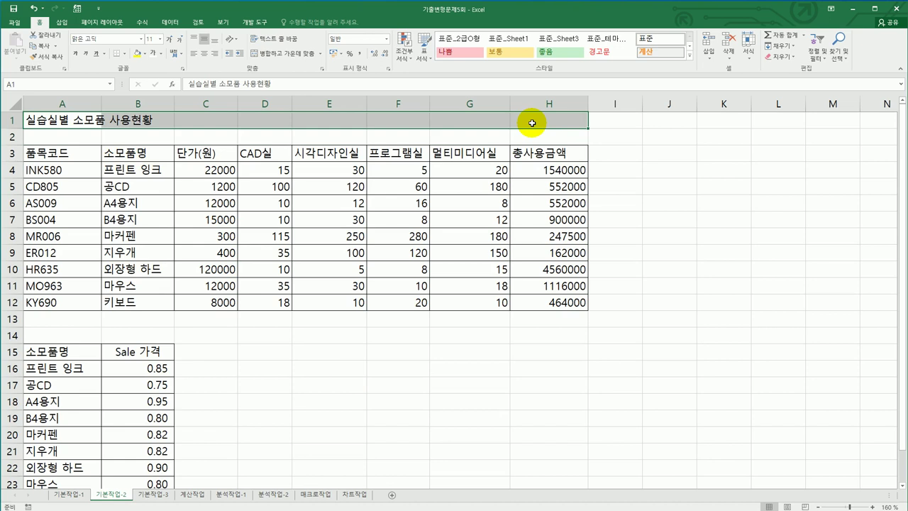
right_click(387, 117)
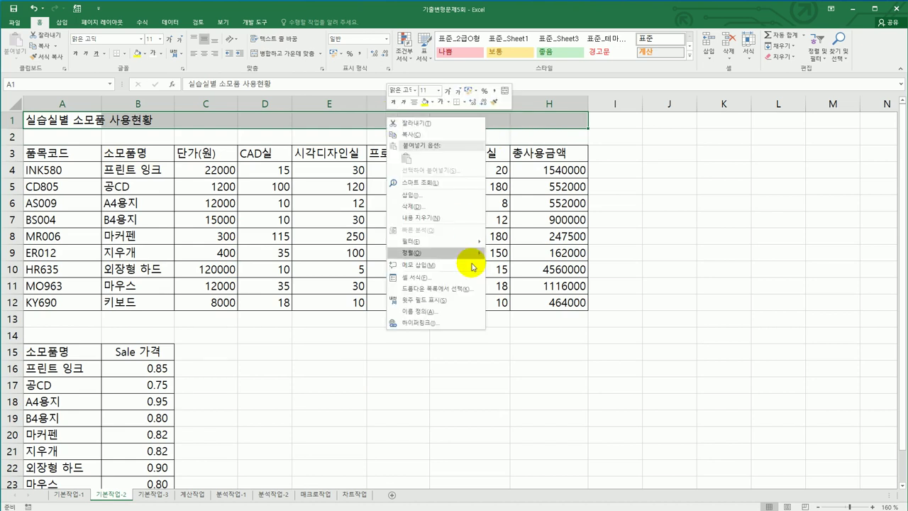
click(470, 280)
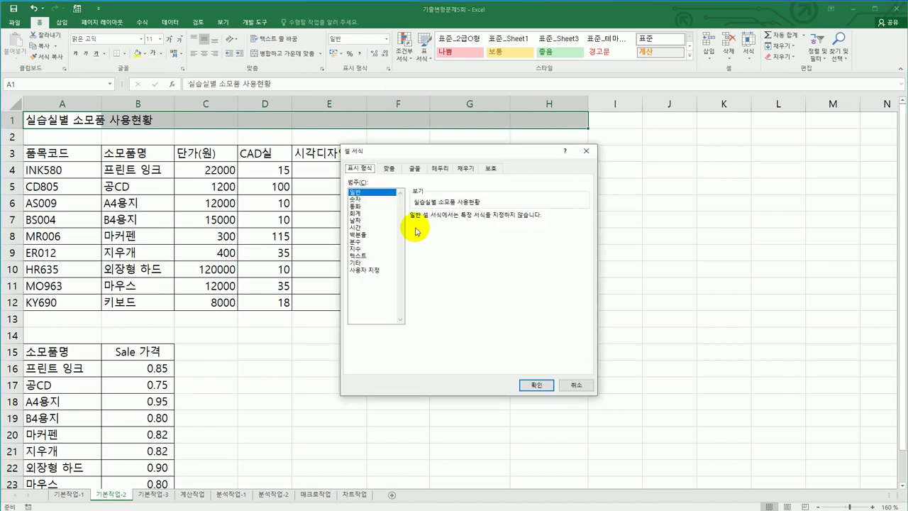
click(390, 169)
click(390, 204)
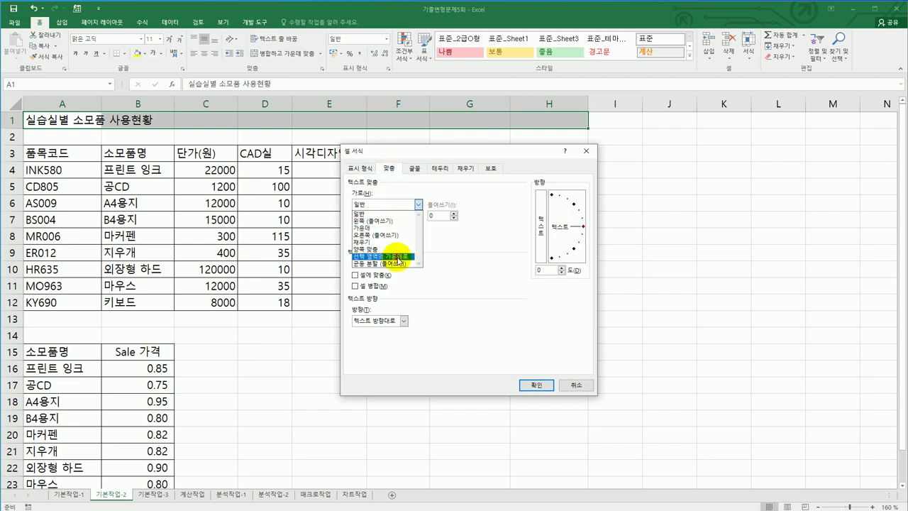
click(399, 257)
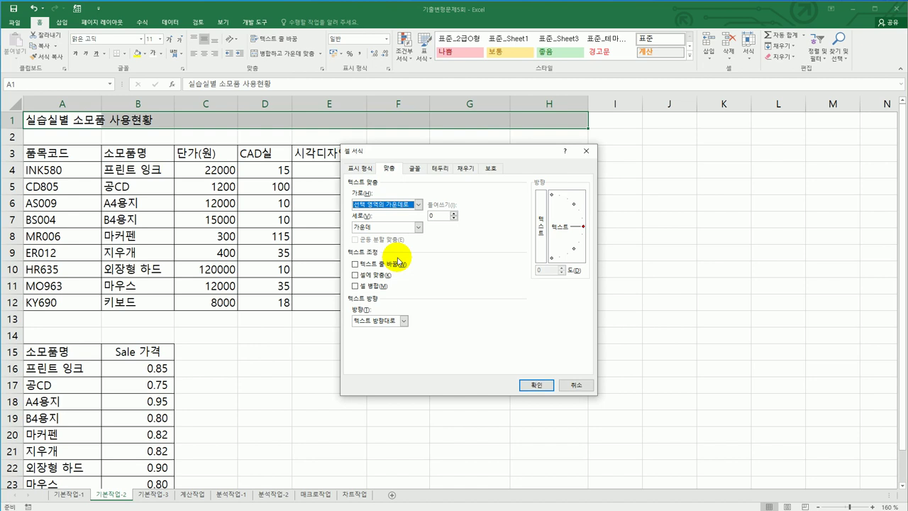
click(535, 385)
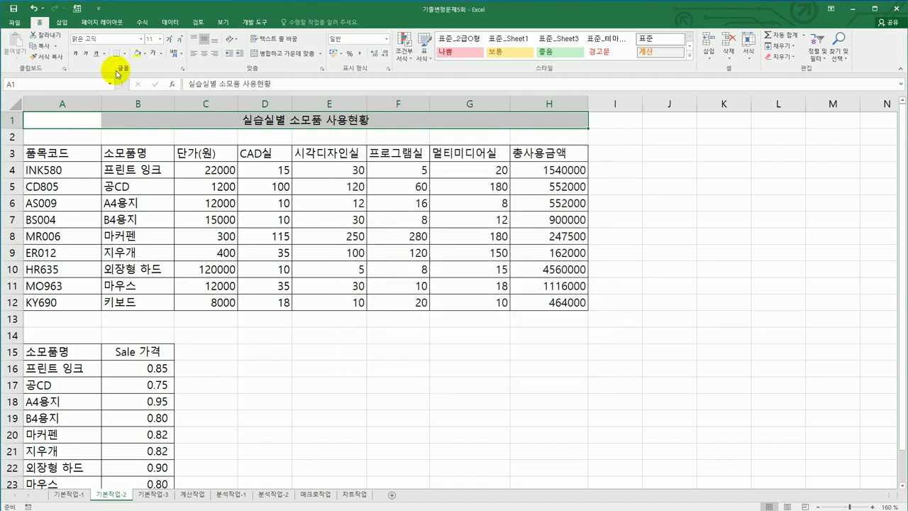
Format the title in A1:H1 with the 궁서 font, size 16 and bold.
click(141, 39)
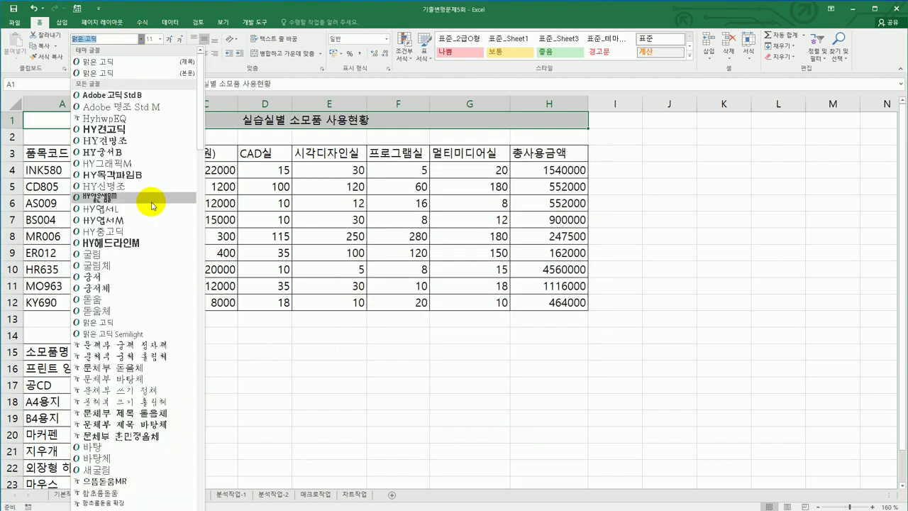
click(133, 278)
click(160, 39)
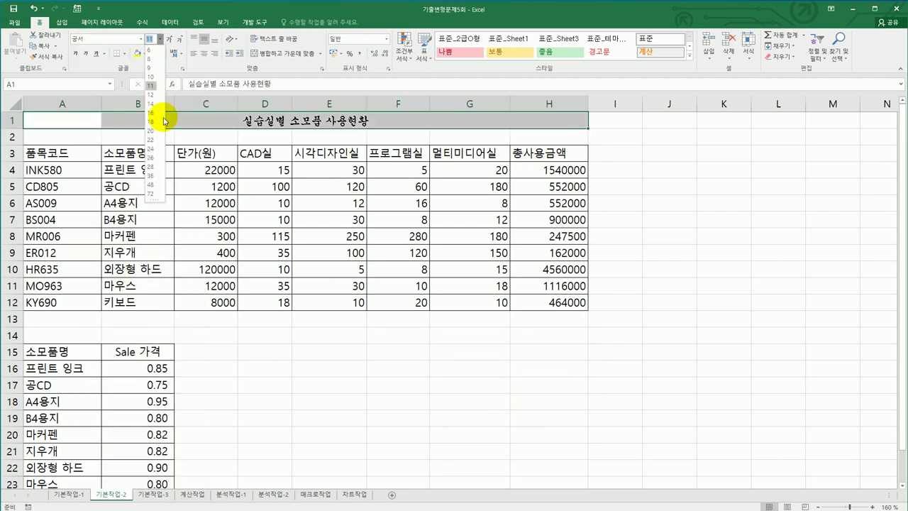
click(154, 115)
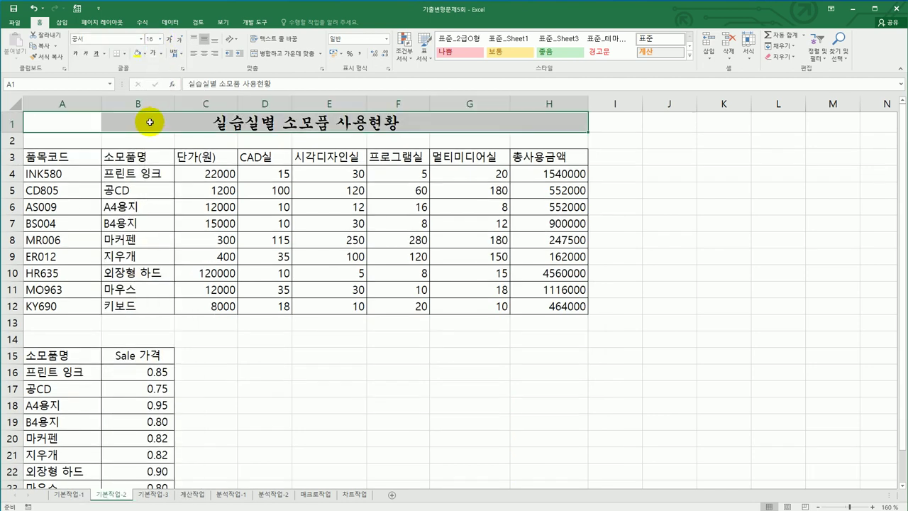
click(76, 55)
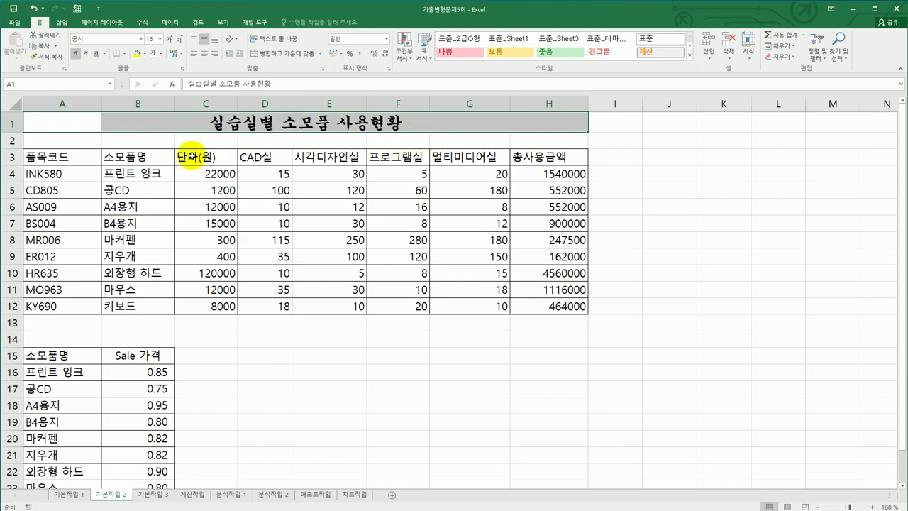
drag(80, 156, 525, 151)
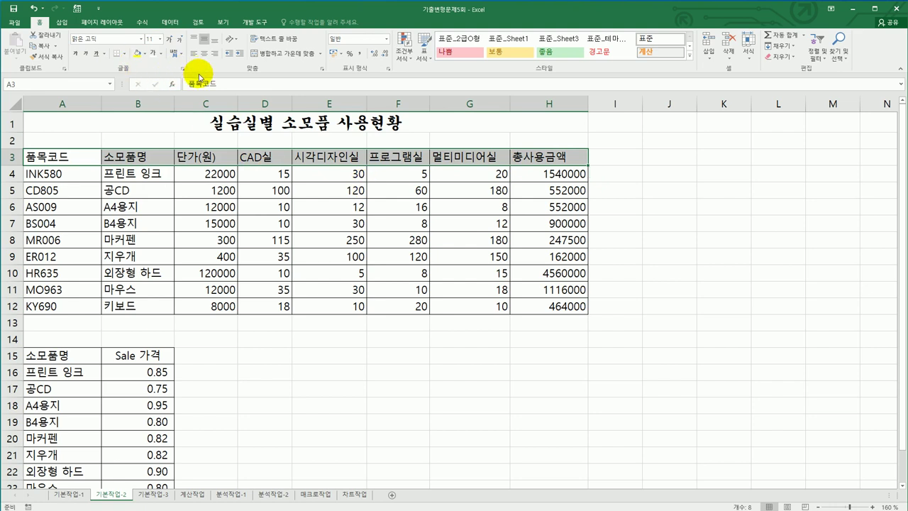
click(273, 54)
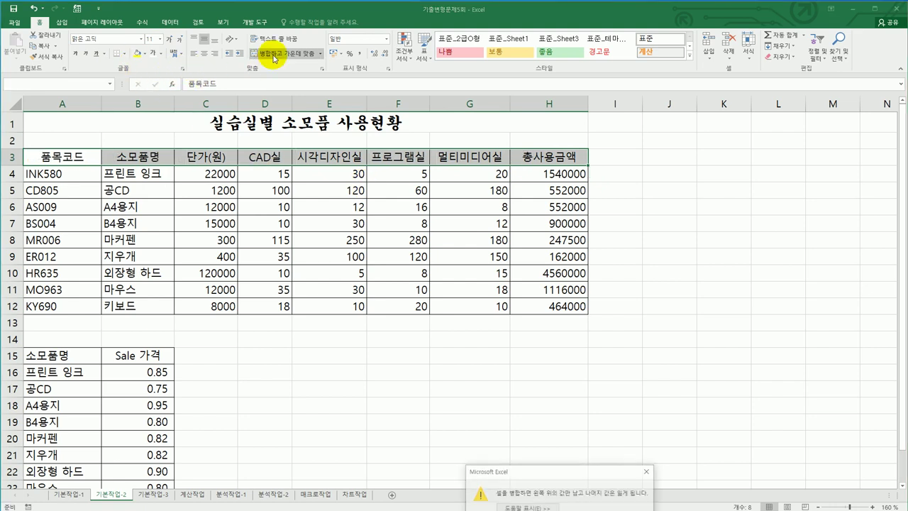
drag(557, 473, 511, 336)
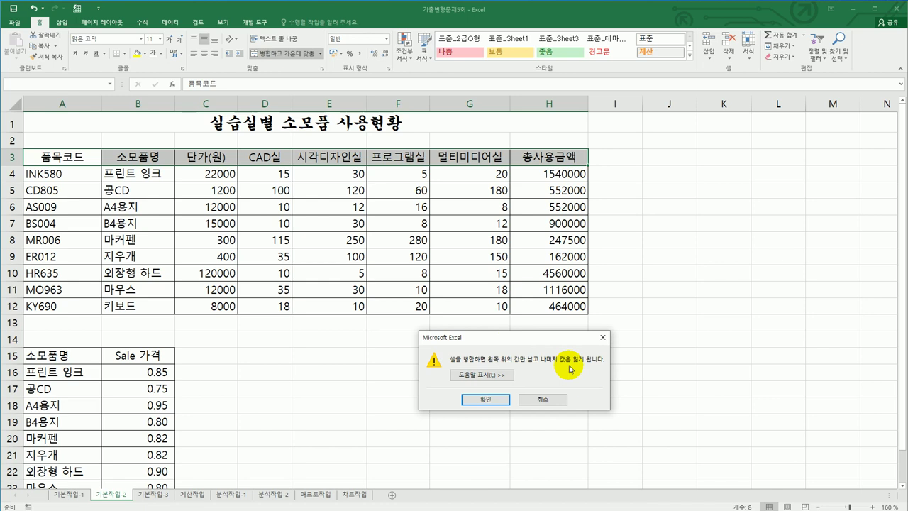
click(529, 400)
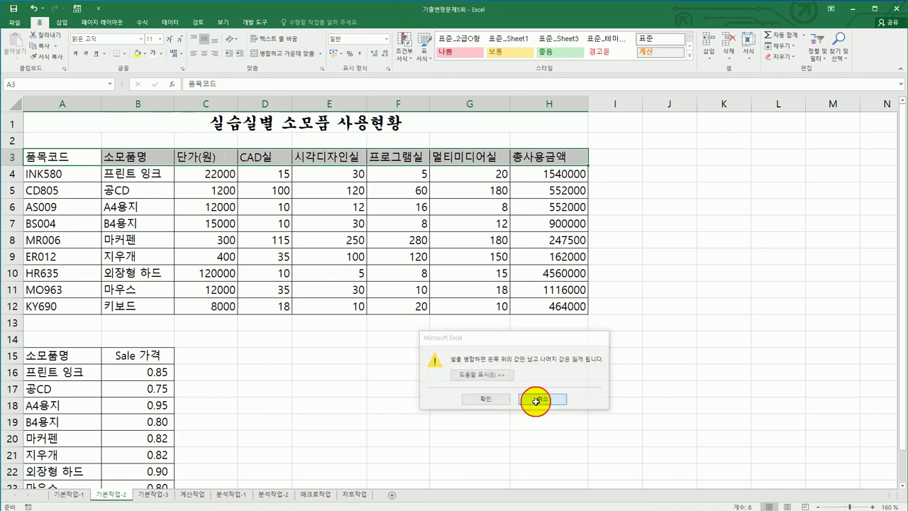
click(528, 403)
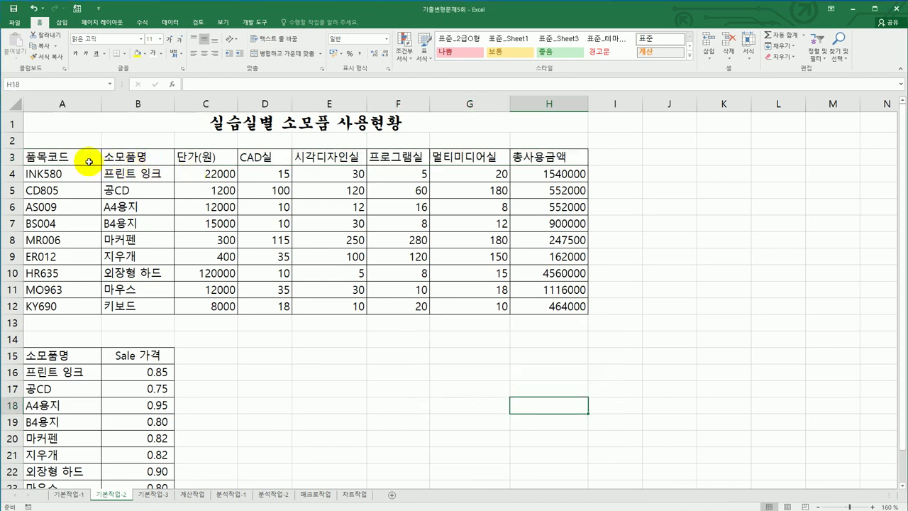
Center the header cells A3:H3 horizontally and turn on the 셀에 맞춤 text control for them.
drag(75, 162, 549, 152)
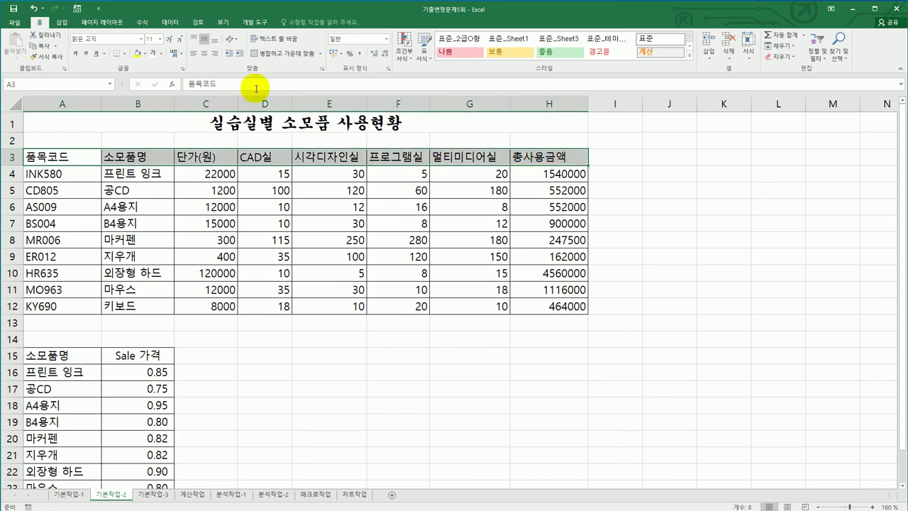
click(204, 55)
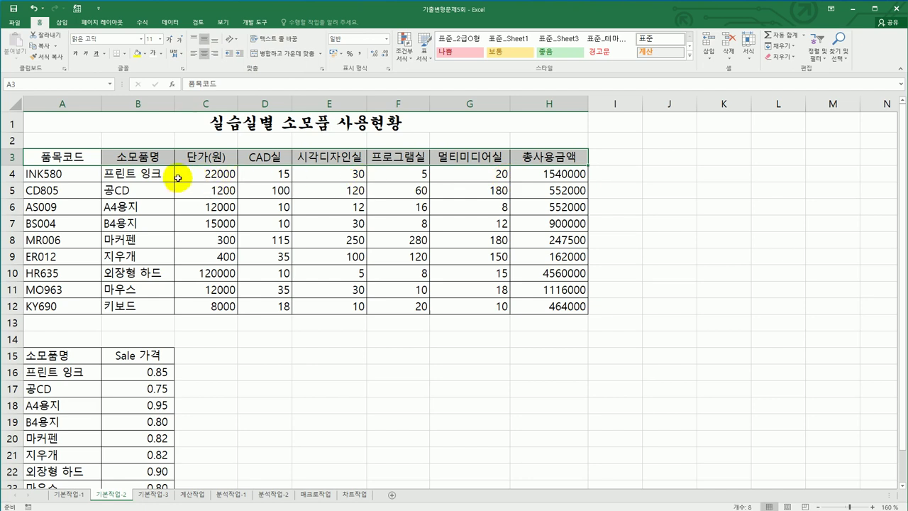
right_click(193, 158)
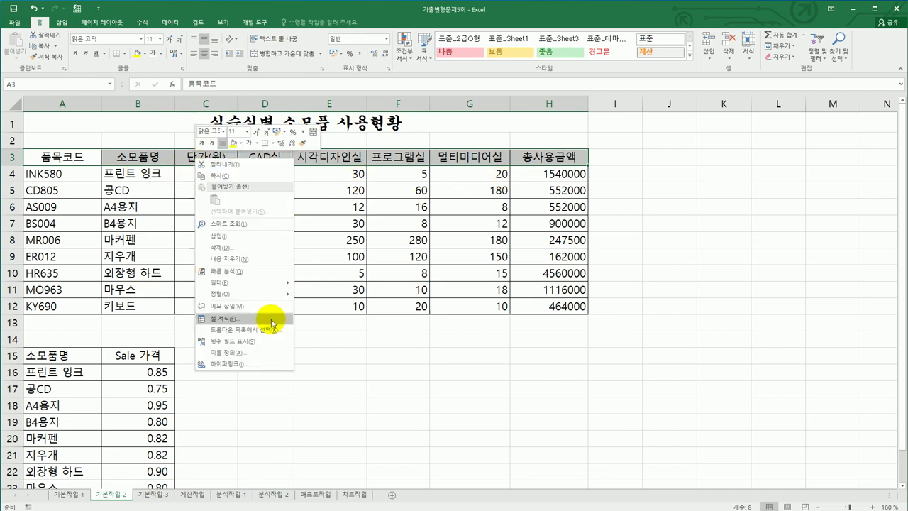
click(290, 320)
drag(295, 197, 679, 193)
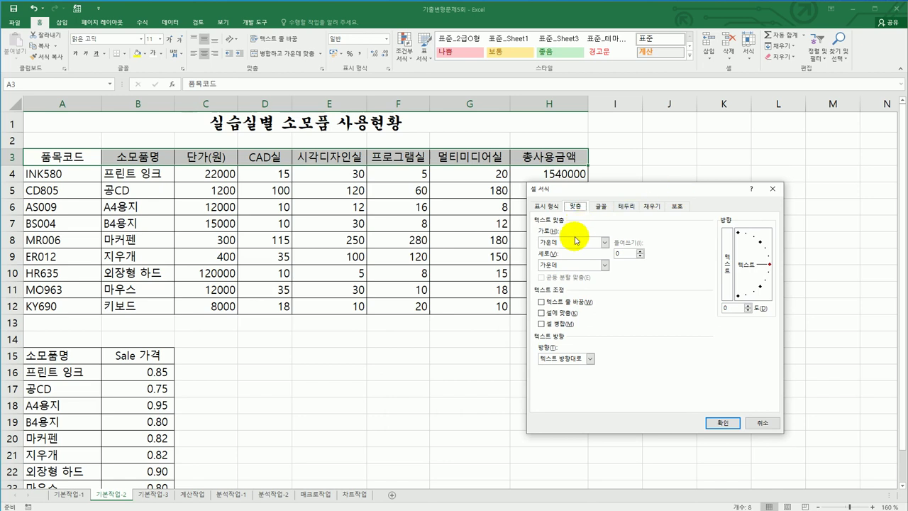
click(560, 317)
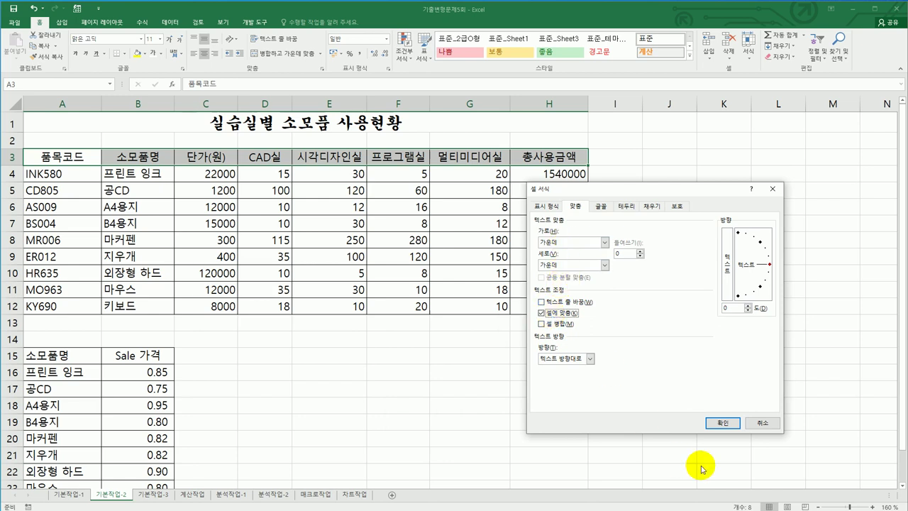
click(721, 423)
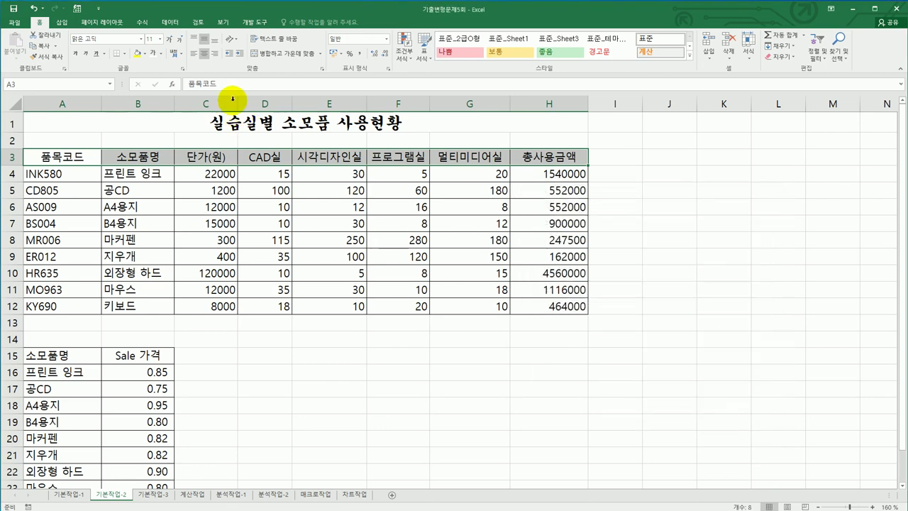
Make the header cells A3:H3 bold at size 12 and fill them with standard yellow.
click(76, 54)
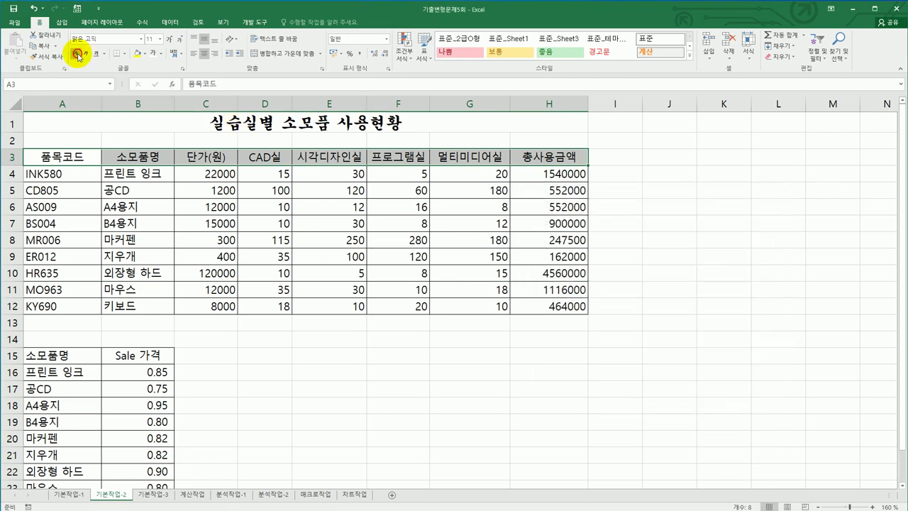
click(159, 40)
click(152, 97)
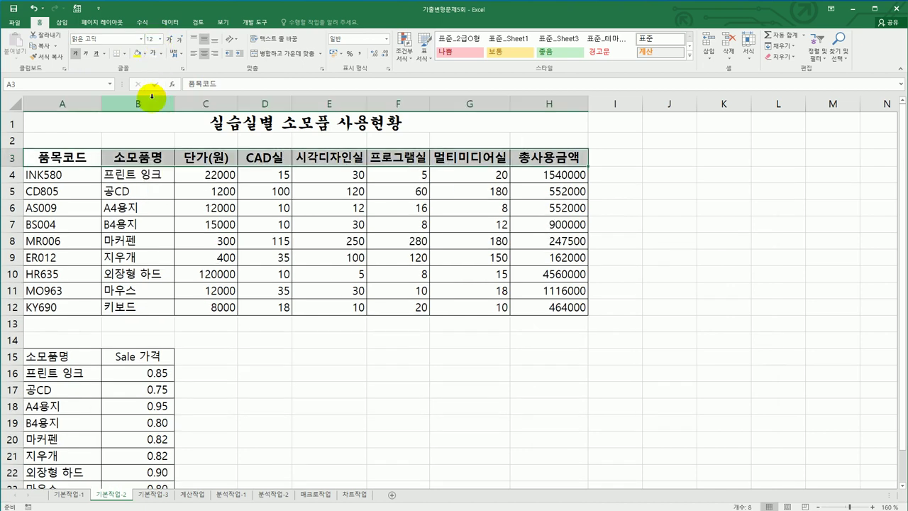
click(146, 55)
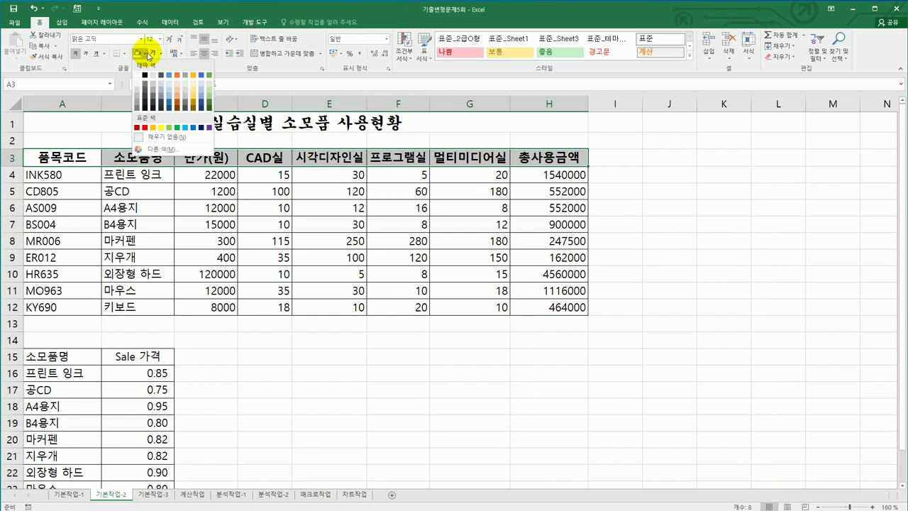
click(161, 128)
click(426, 367)
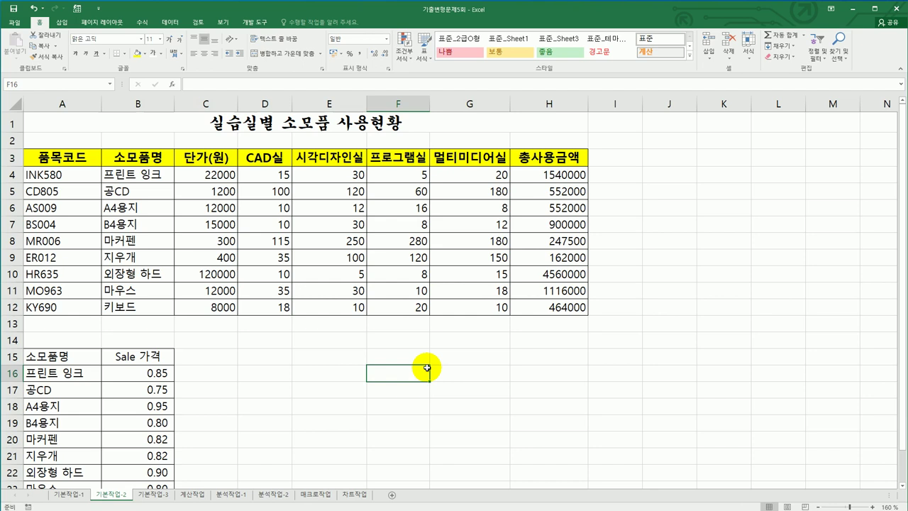
Copy the unit prices C4:C12 and paste them special onto the Sale 가격 cells B16:B24 with the 곱하기 operation.
drag(217, 174, 227, 307)
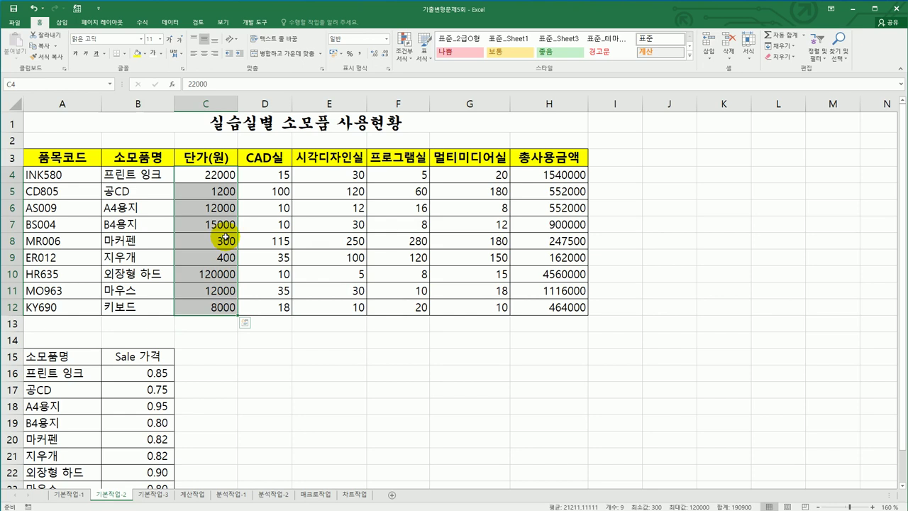
right_click(225, 237)
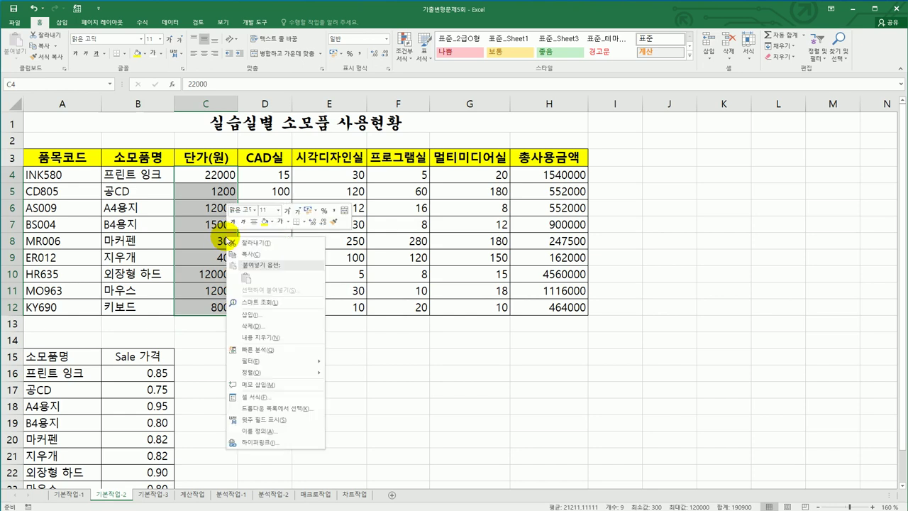
click(270, 253)
scroll(245, 366, down, 2)
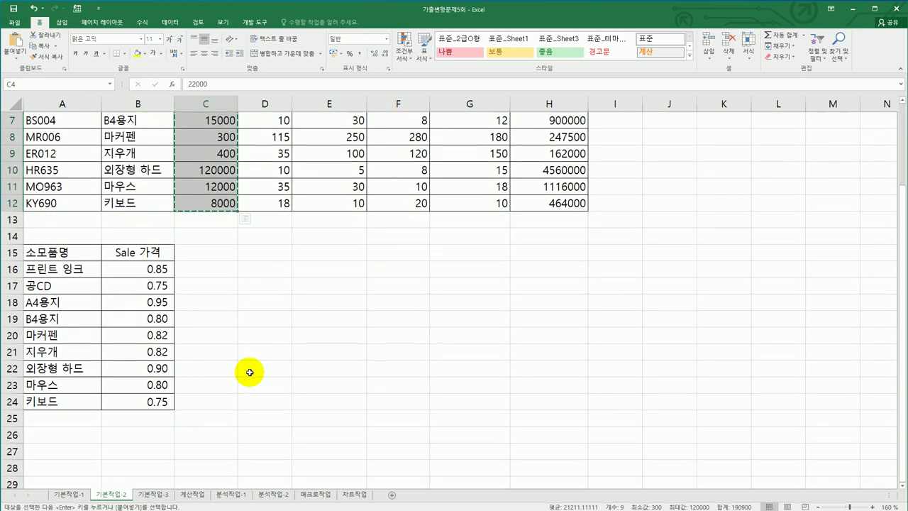
drag(163, 268, 162, 399)
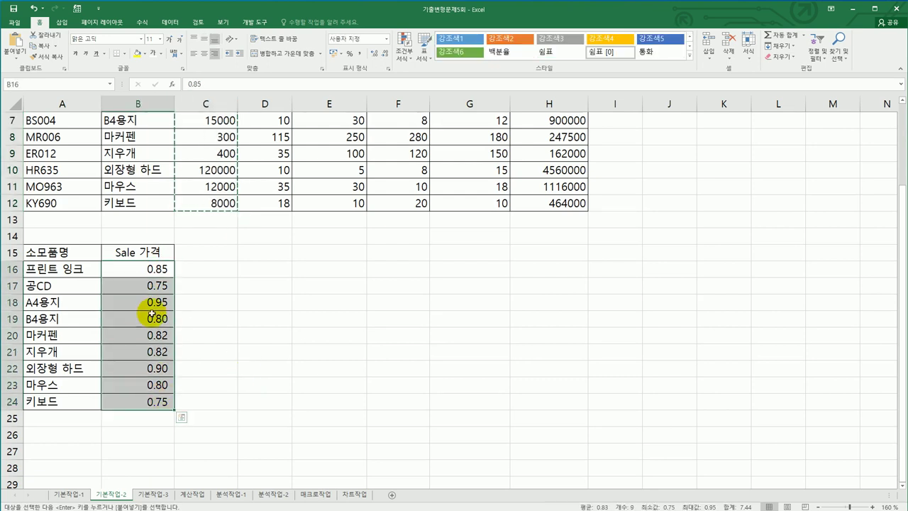
right_click(153, 288)
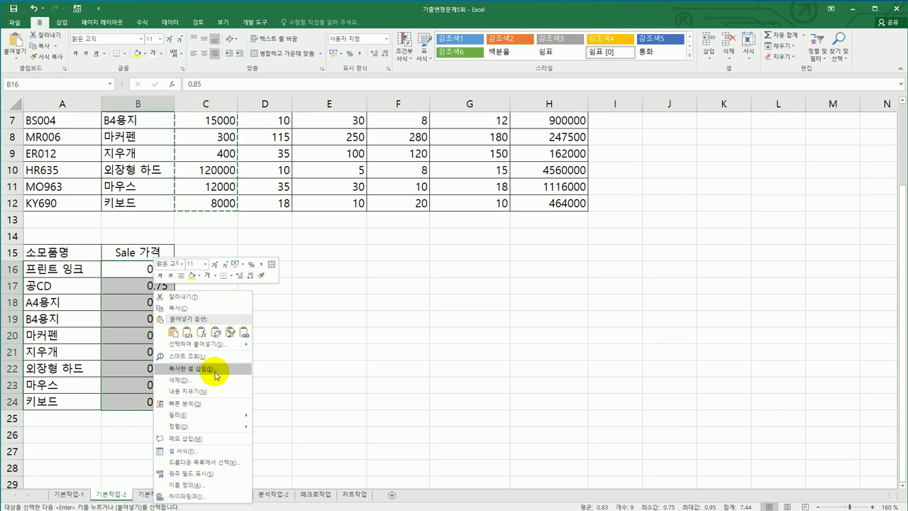
click(212, 344)
drag(216, 254, 383, 256)
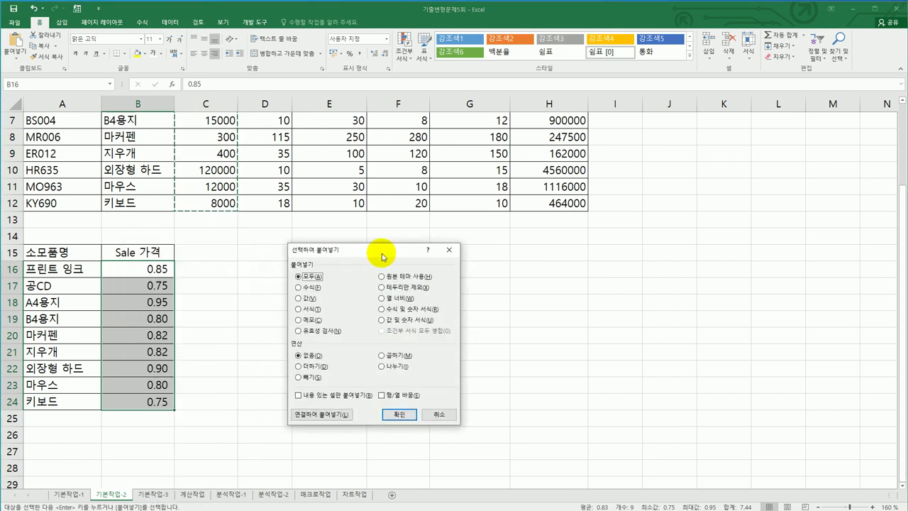
click(386, 356)
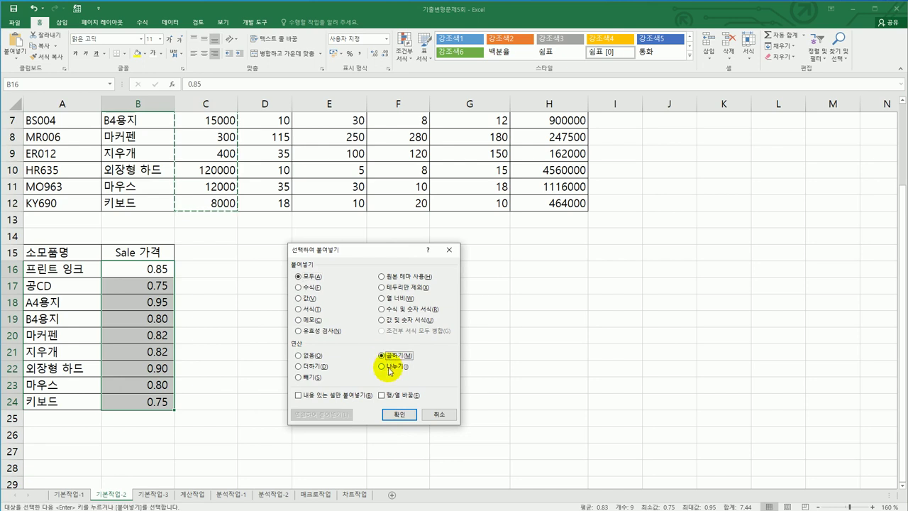
click(397, 415)
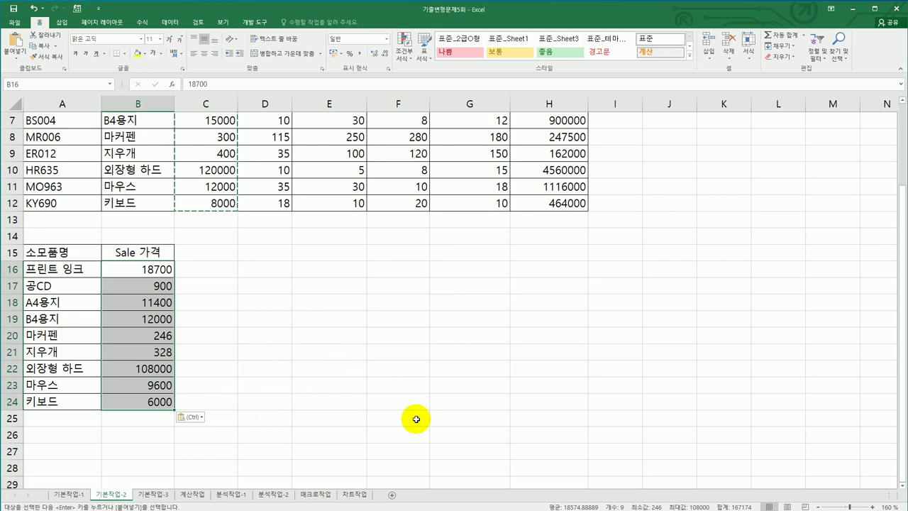
Apply the custom number format #,##0원 to the 단가(원) cells C4:C12 and the 총사용금액 cells H4:H12.
scroll(416, 419, up, 2)
drag(220, 177, 216, 315)
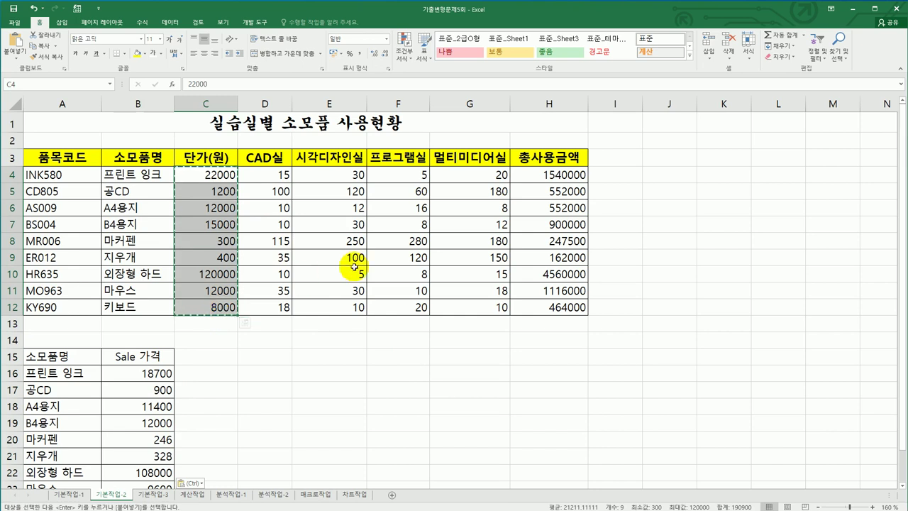
ctrl+click(552, 180)
drag(552, 180, 554, 298)
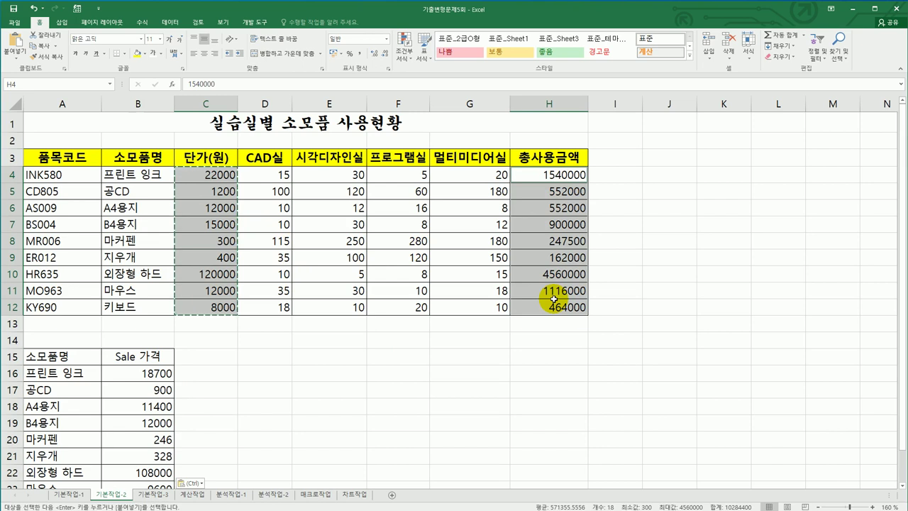
right_click(555, 197)
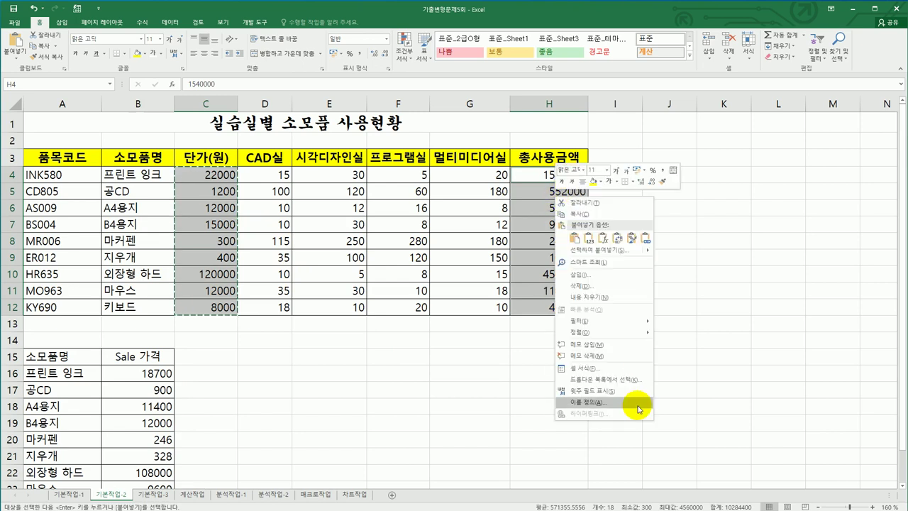
click(625, 368)
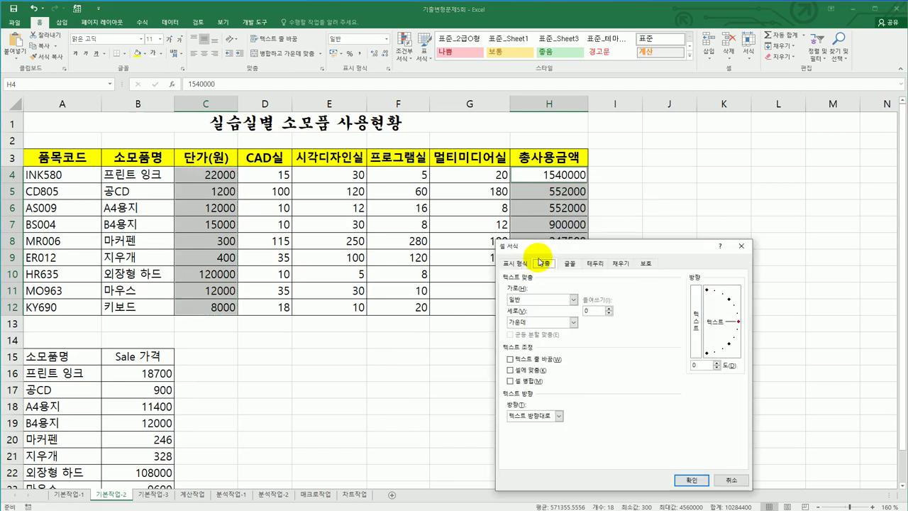
drag(541, 246, 600, 172)
click(577, 191)
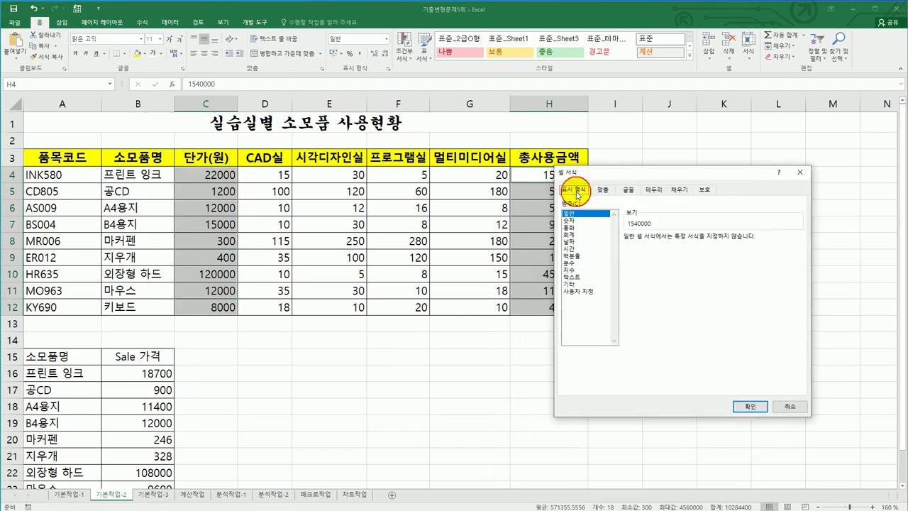
click(589, 291)
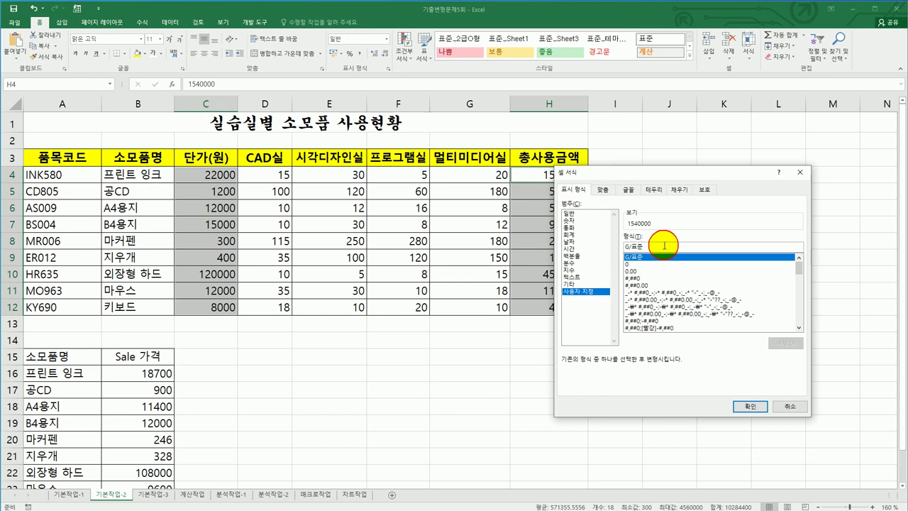
click(664, 244)
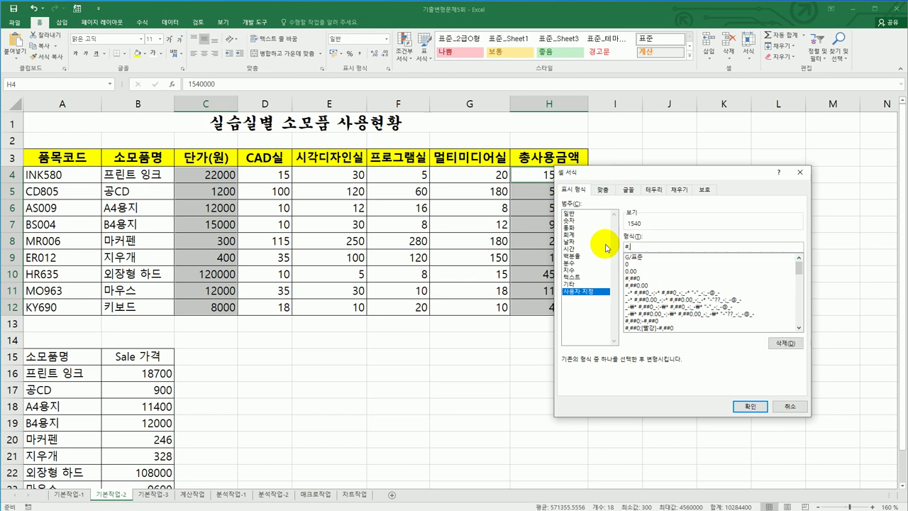
text(,##0ㅇ)
text(ㅝㄴ)
key(Return)
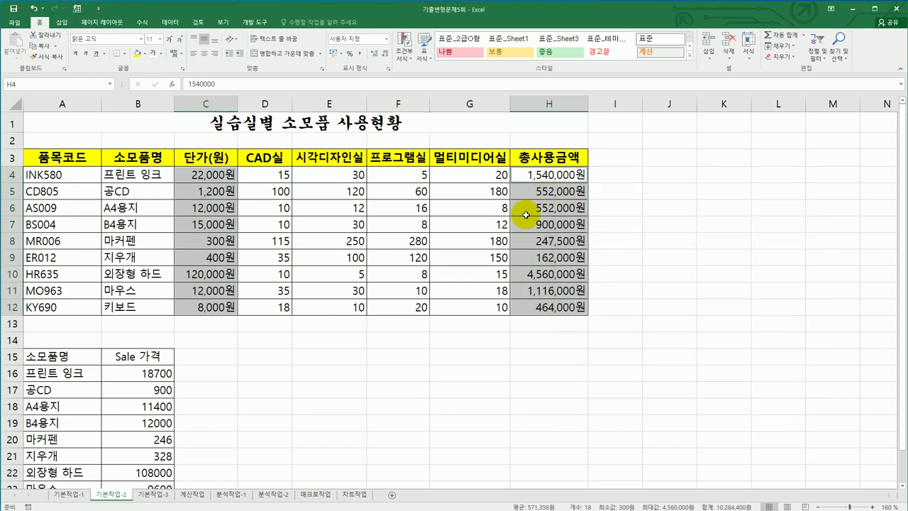
Add a comment to H10 containing only the text 가장 큰 지출항목 and keep it always displayed.
click(541, 259)
right_click(543, 275)
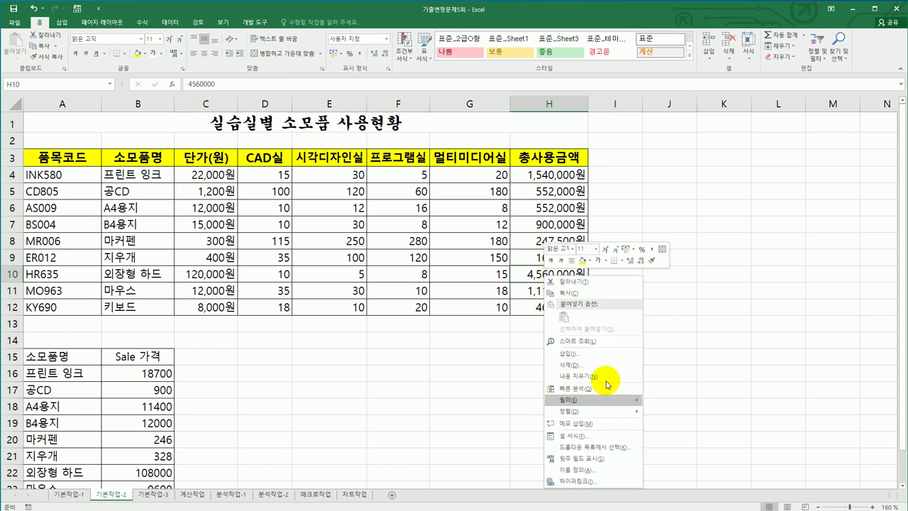
click(604, 423)
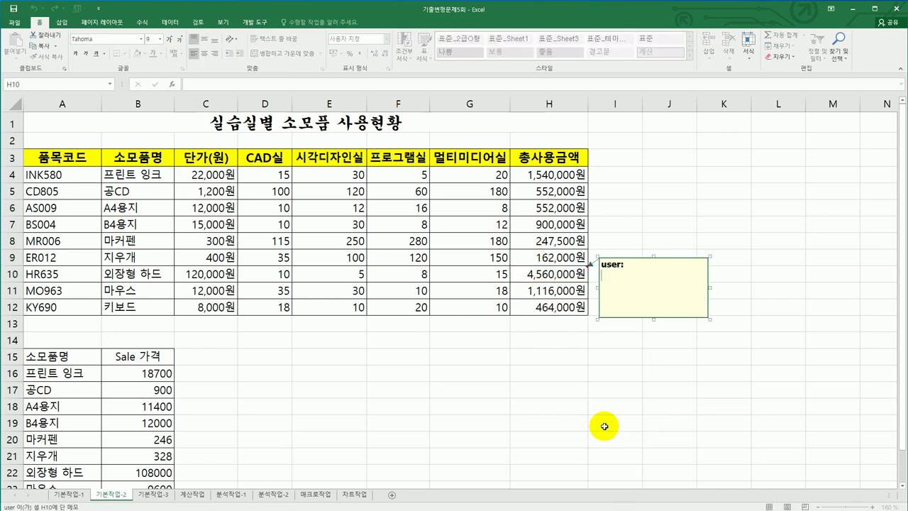
key(ctrl+a)
text(가장 )
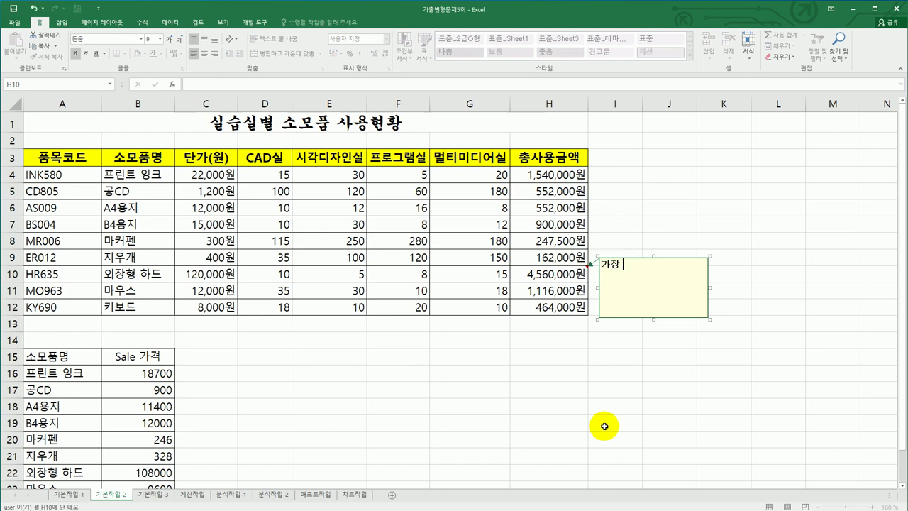
text(큰 지출항목)
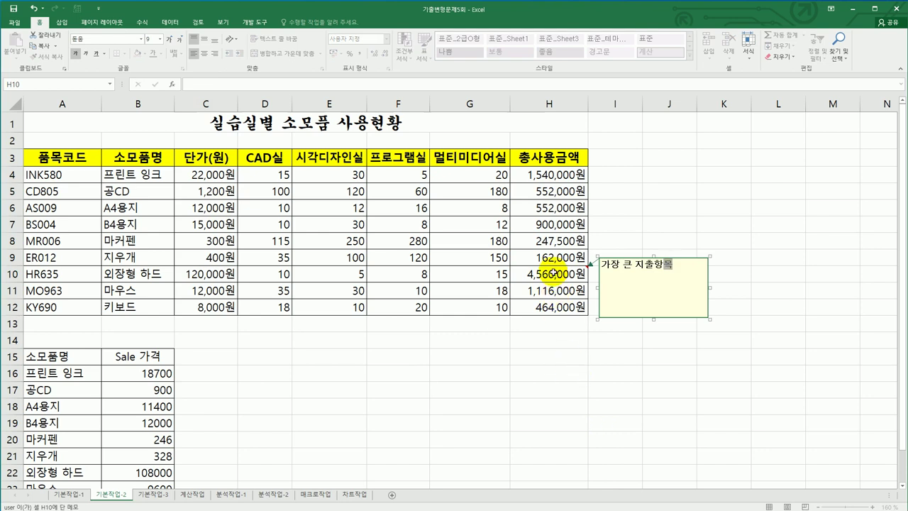
right_click(555, 272)
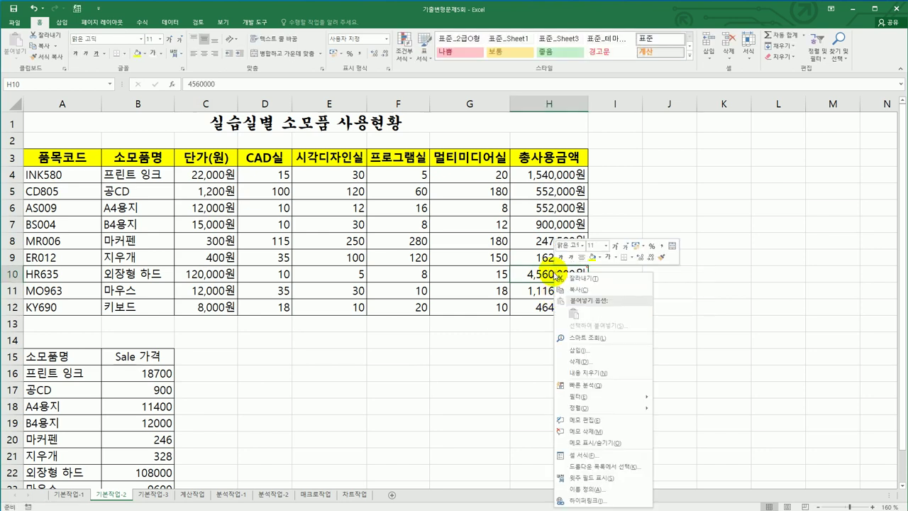
click(611, 442)
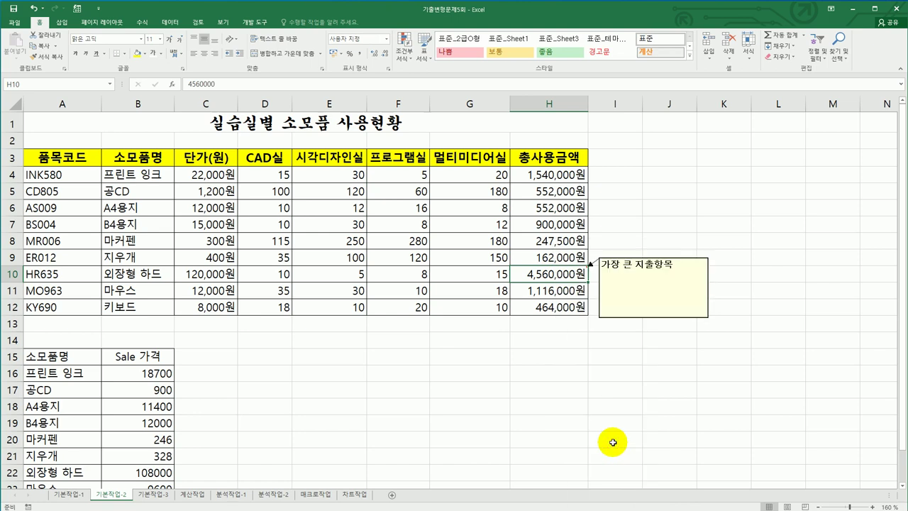
Set the H10 comment's alignment to automatic size so the box fits its text.
click(650, 256)
right_click(649, 257)
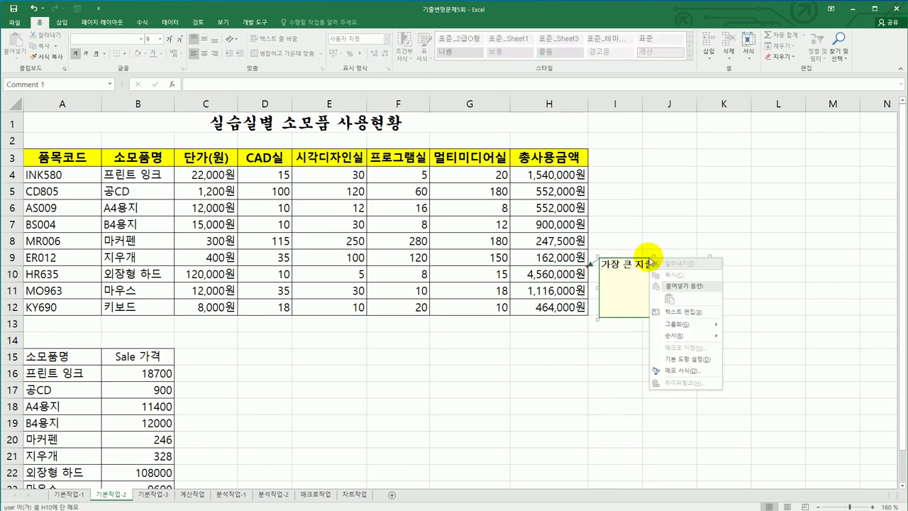
click(679, 375)
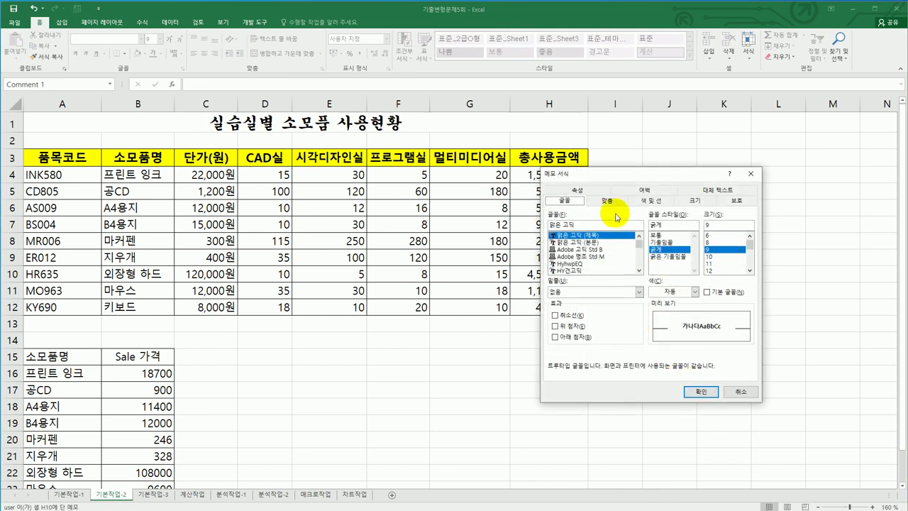
click(613, 203)
click(584, 258)
click(699, 391)
click(706, 406)
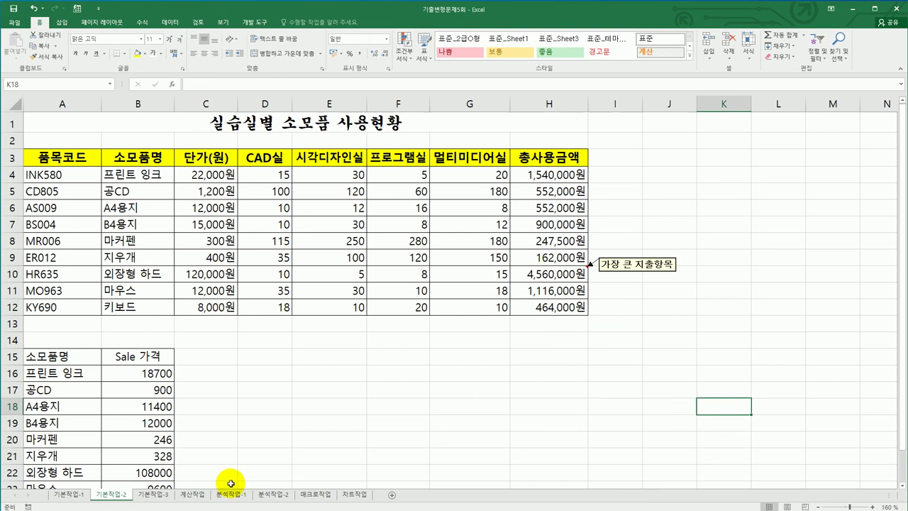
On the 기본작업-3 sheet, start a new conditional formatting rule for A3:E12 that uses a formula.
click(161, 496)
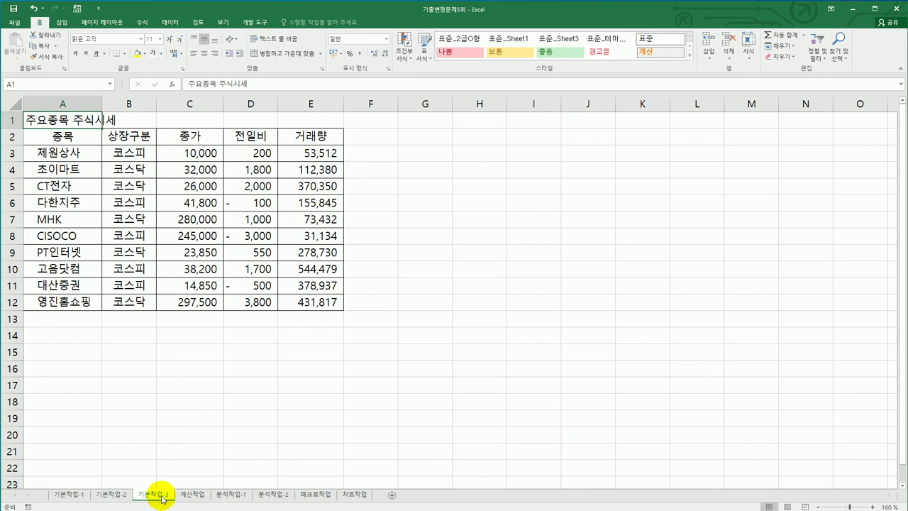
drag(71, 153, 288, 303)
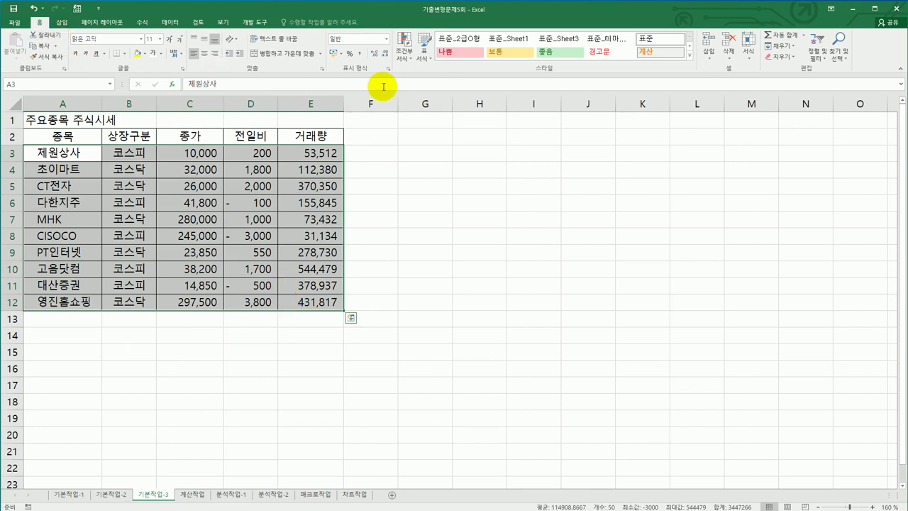
click(404, 52)
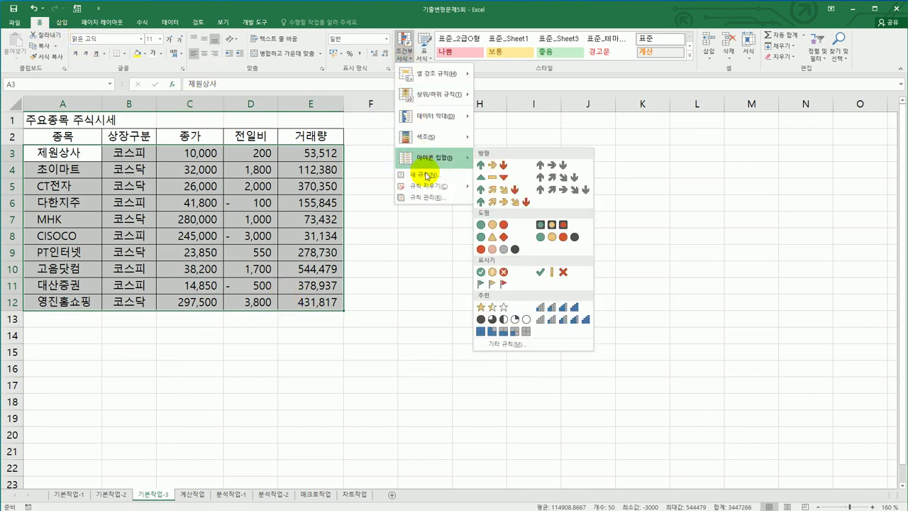
click(423, 174)
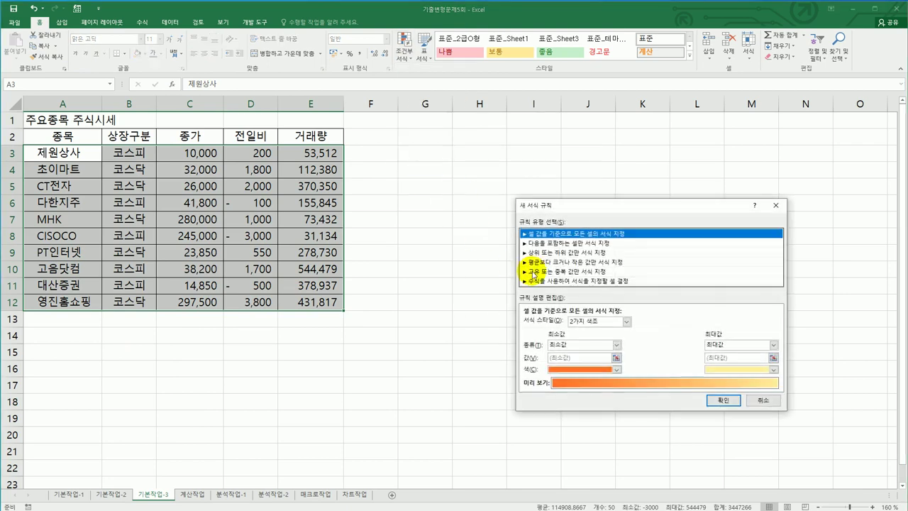
click(532, 281)
drag(558, 205, 526, 151)
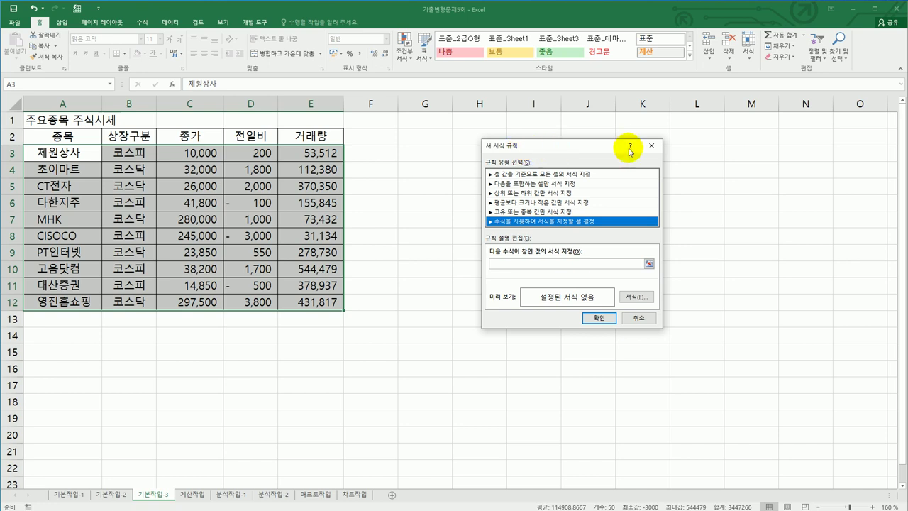
Enter =$D3<0 as the rule's formula, keeping only column D absolute.
click(598, 263)
text(=)
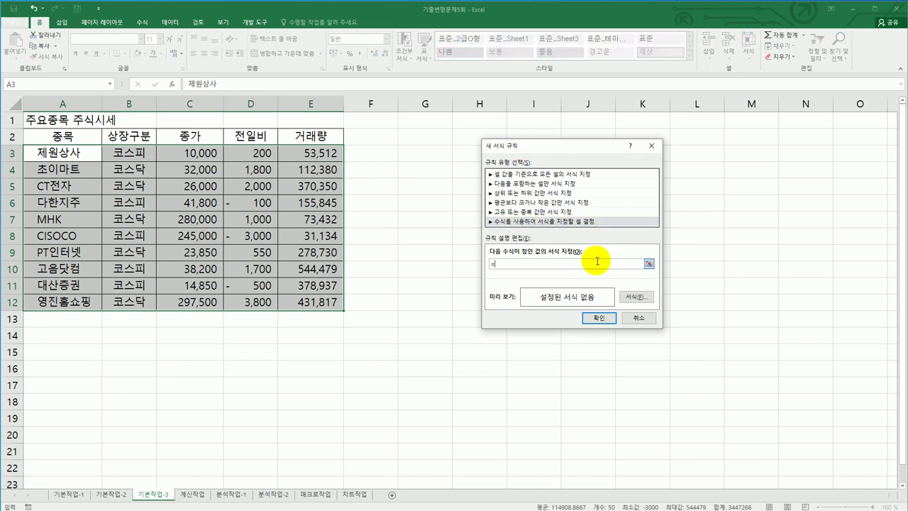
click(254, 154)
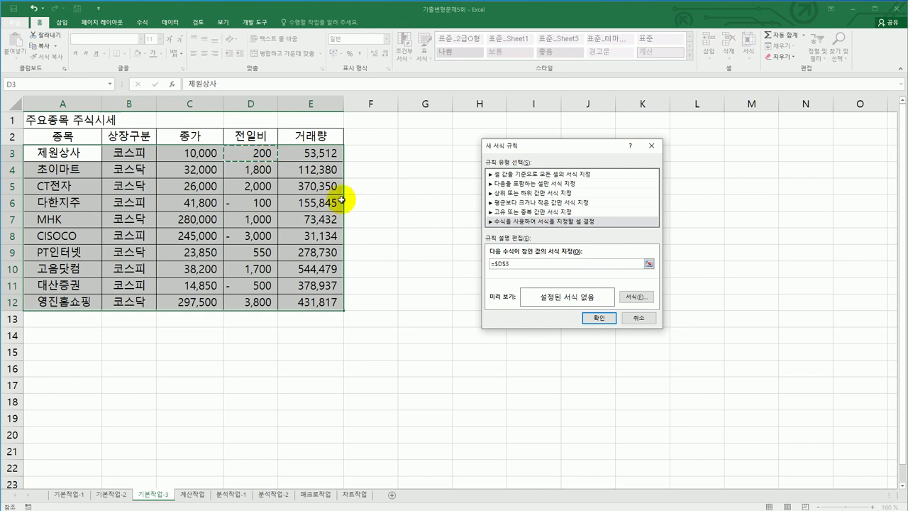
click(505, 265)
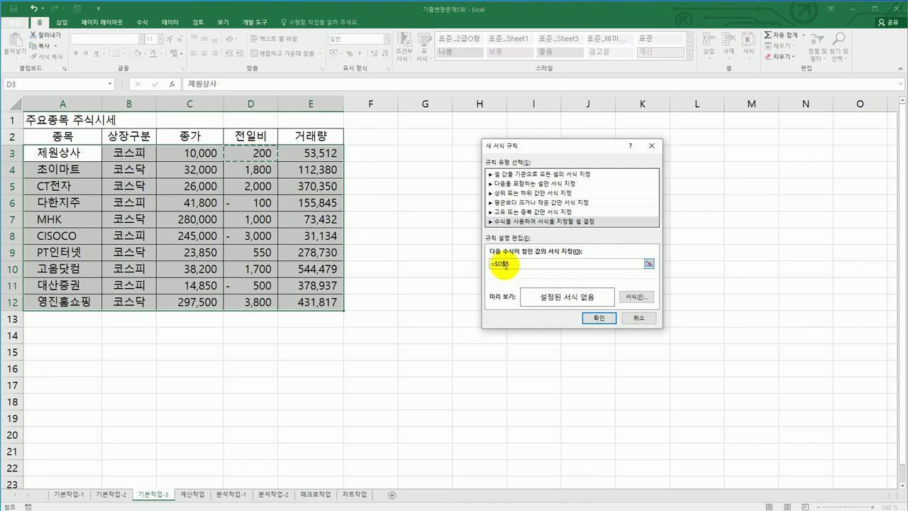
key(BackSpace)
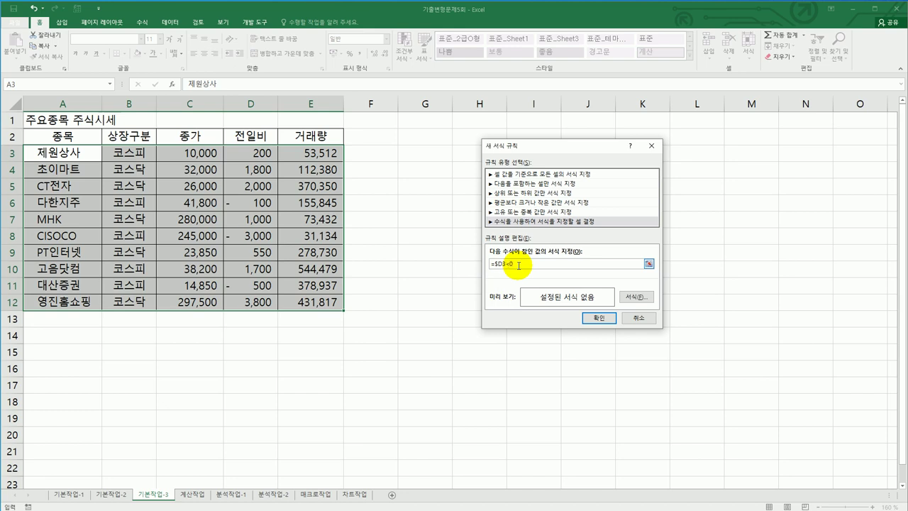
Give the =$D3<0 rule the standard red font colour and apply it to A3:E12.
click(627, 298)
drag(621, 164, 222, 139)
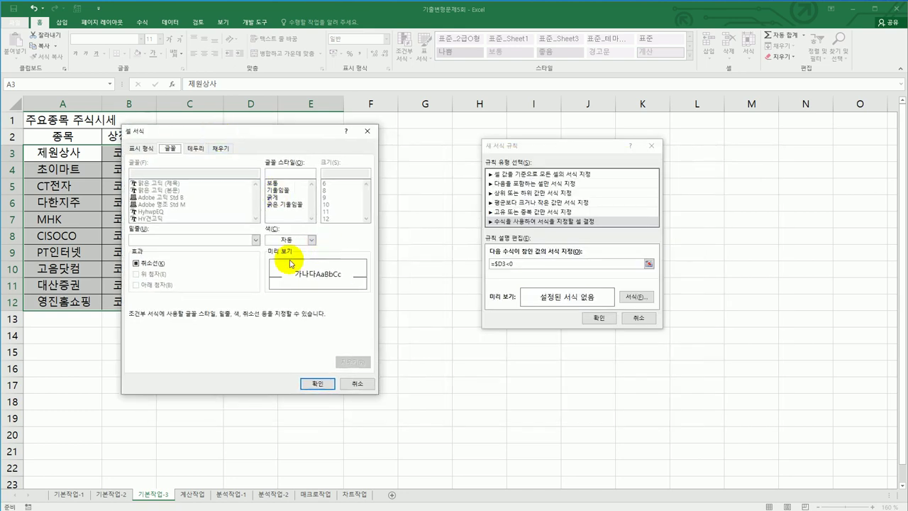
click(310, 240)
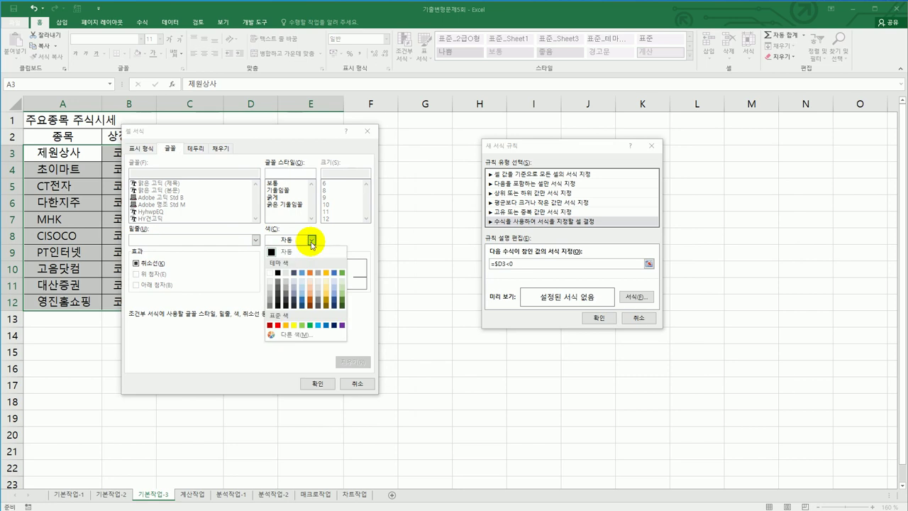
click(278, 325)
click(315, 384)
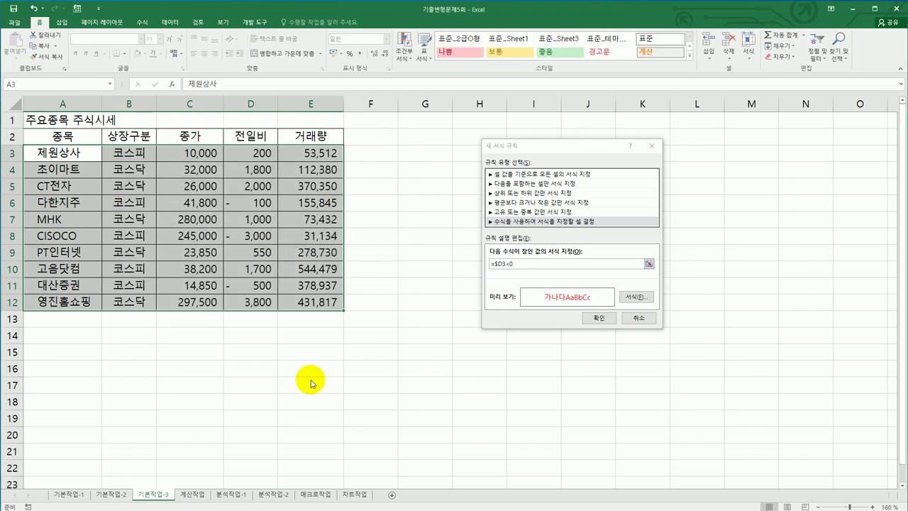
click(605, 318)
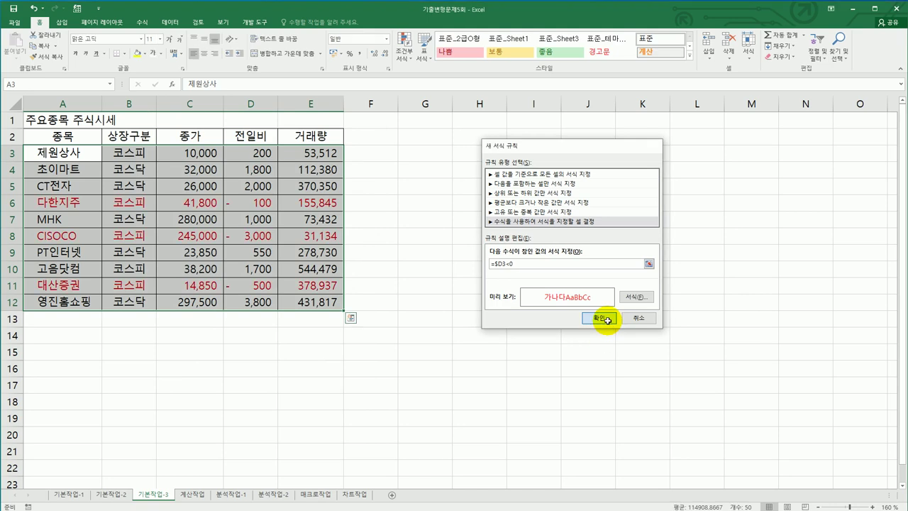
Start a second formula-based conditional formatting rule for A3:E12 with the formula =$D3>=2000.
click(405, 61)
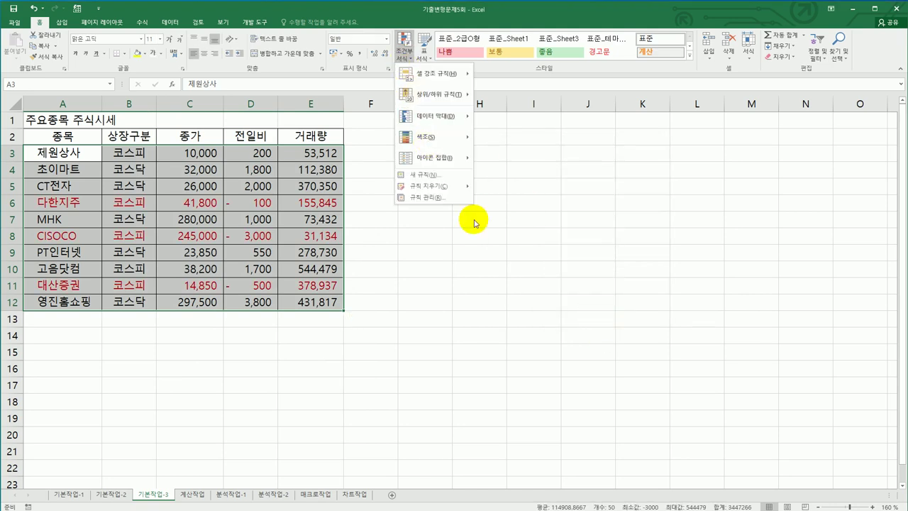
click(429, 175)
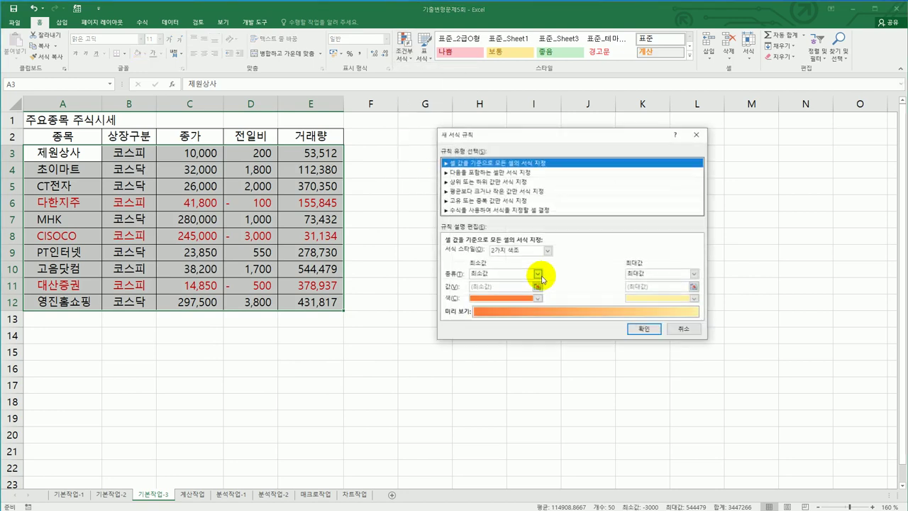
click(497, 211)
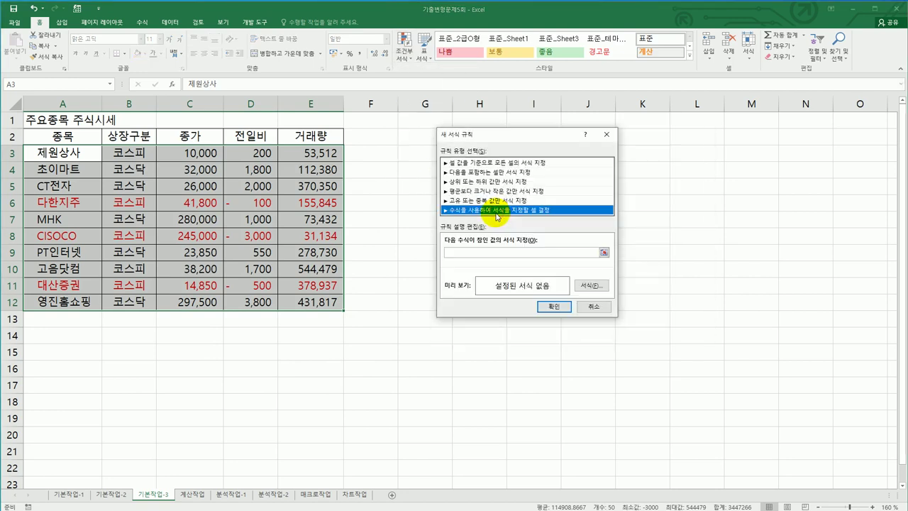
click(496, 253)
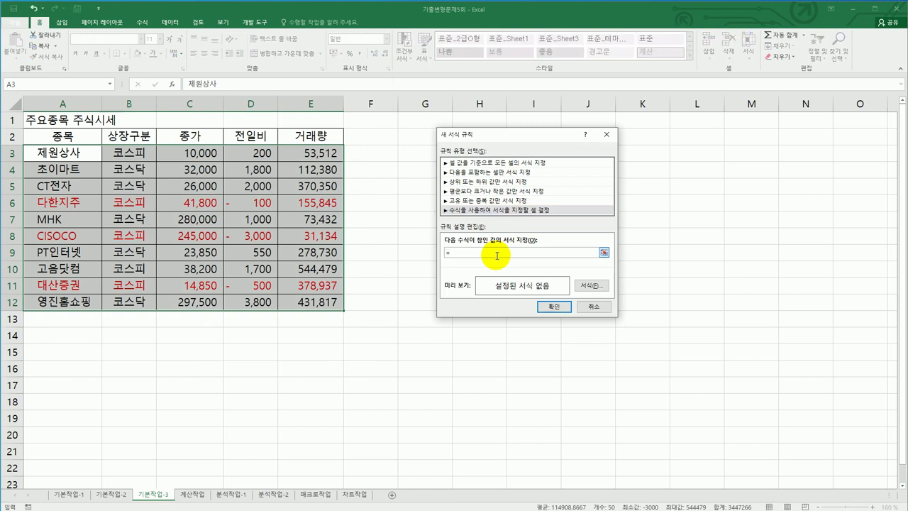
text(=)
click(257, 153)
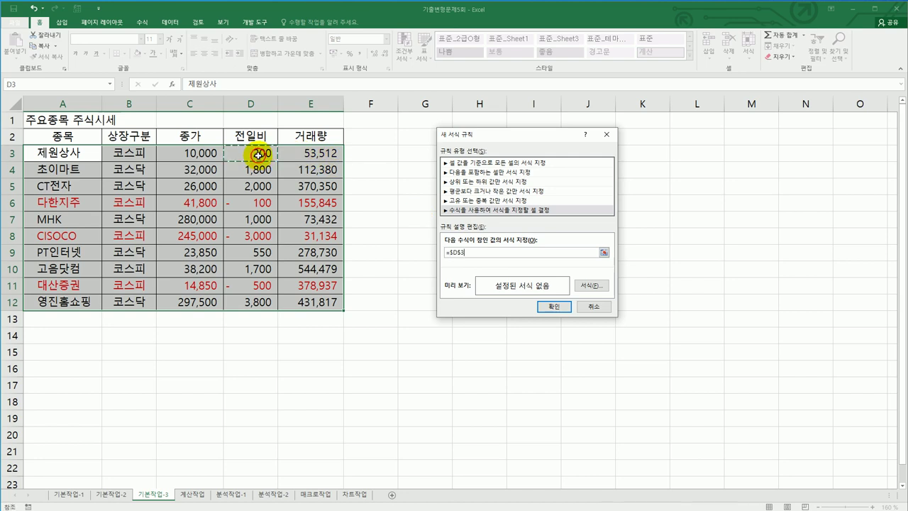
click(461, 254)
key(BackSpace)
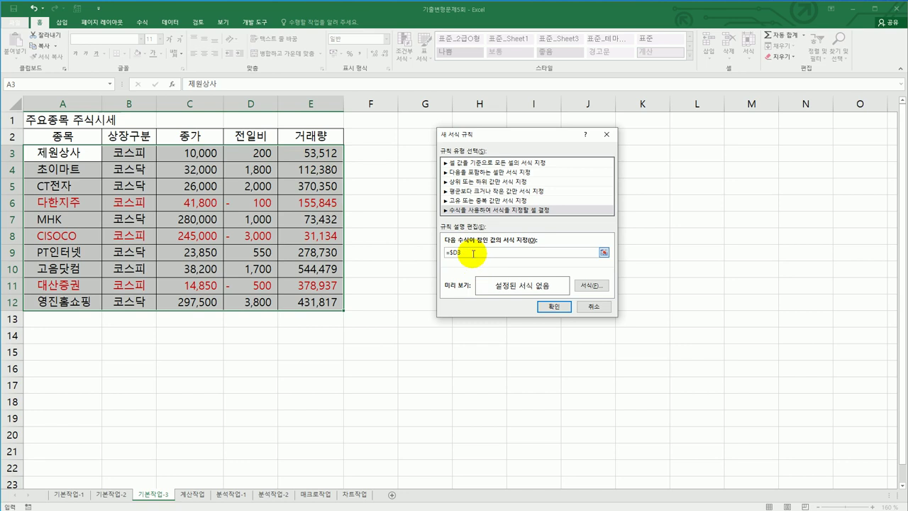
text(>=2000)
Give the =$D3>=2000 rule the standard blue font colour and apply it to the stock table.
click(588, 288)
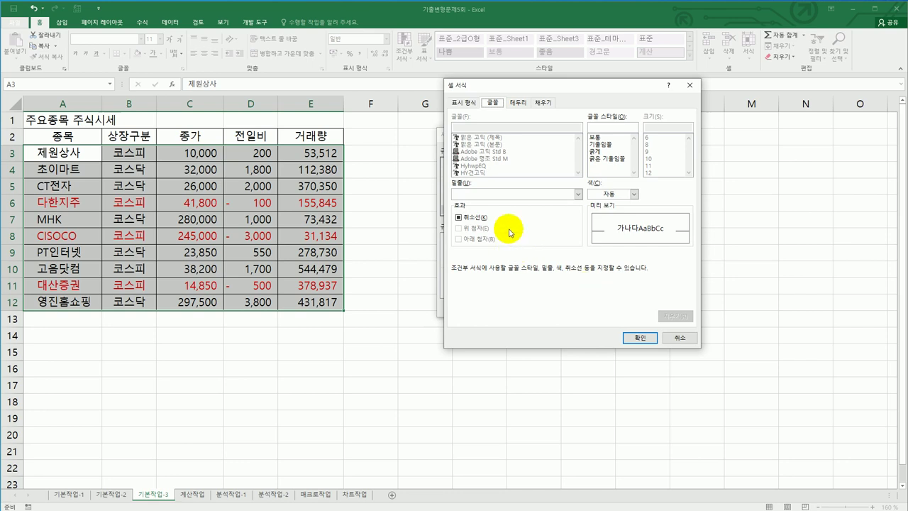
click(619, 195)
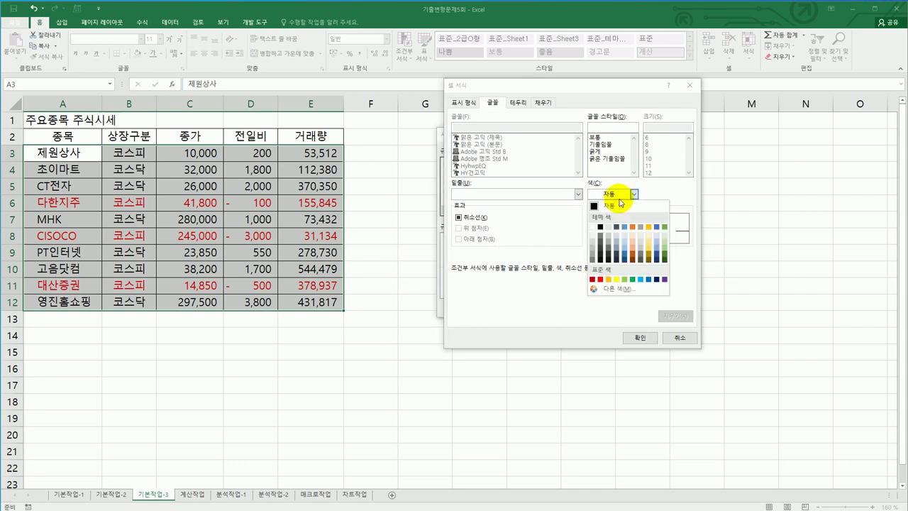
click(648, 280)
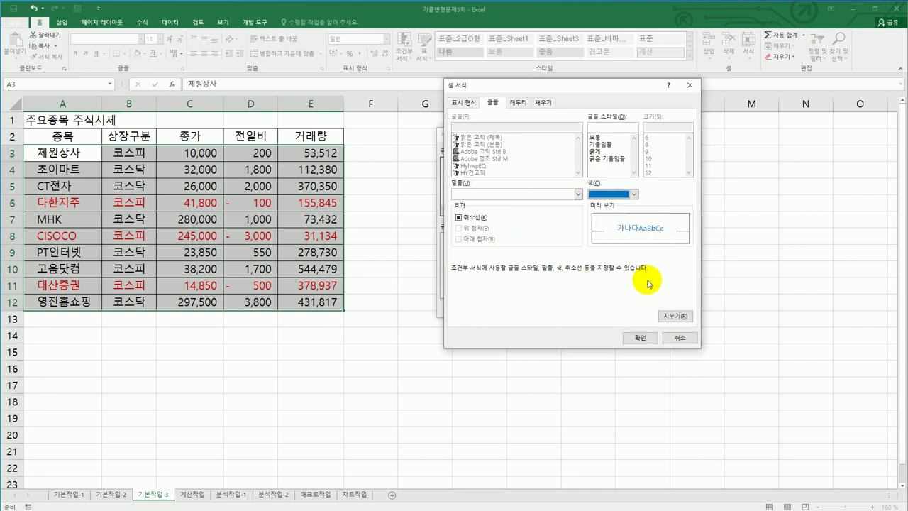
click(641, 336)
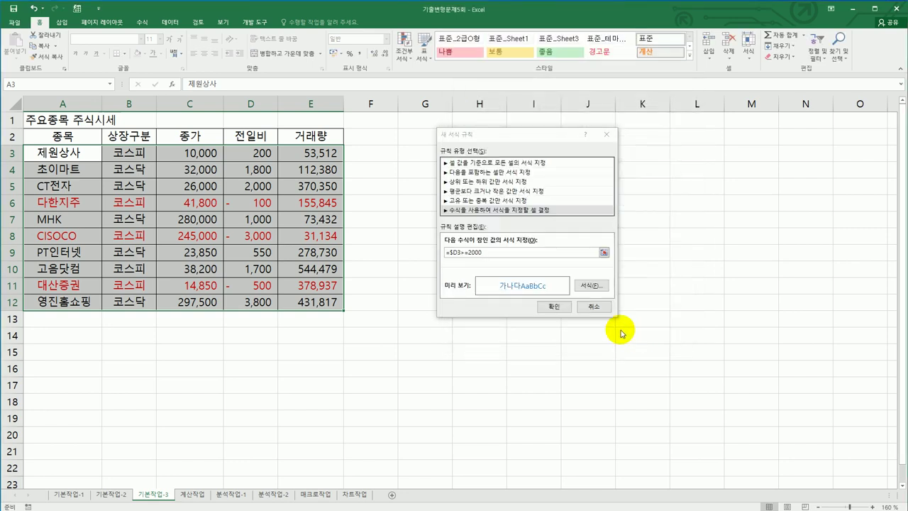
click(557, 306)
click(562, 304)
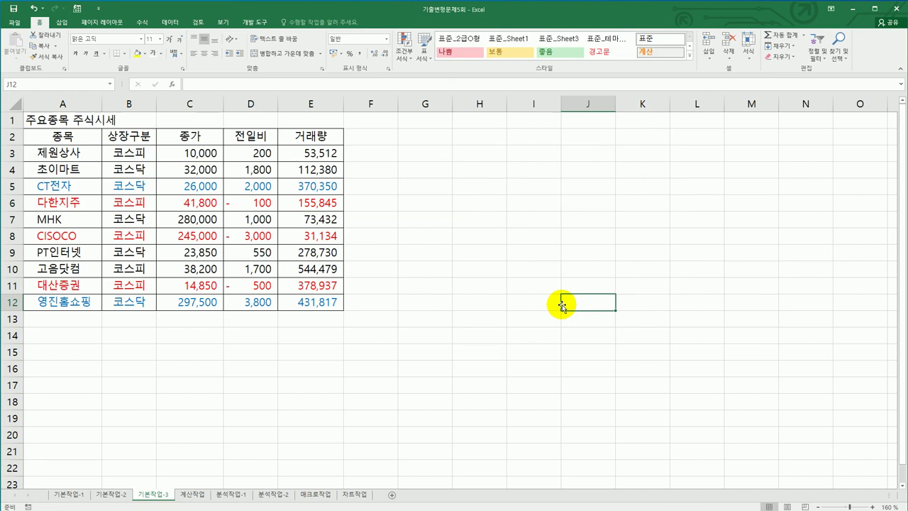
click(306, 306)
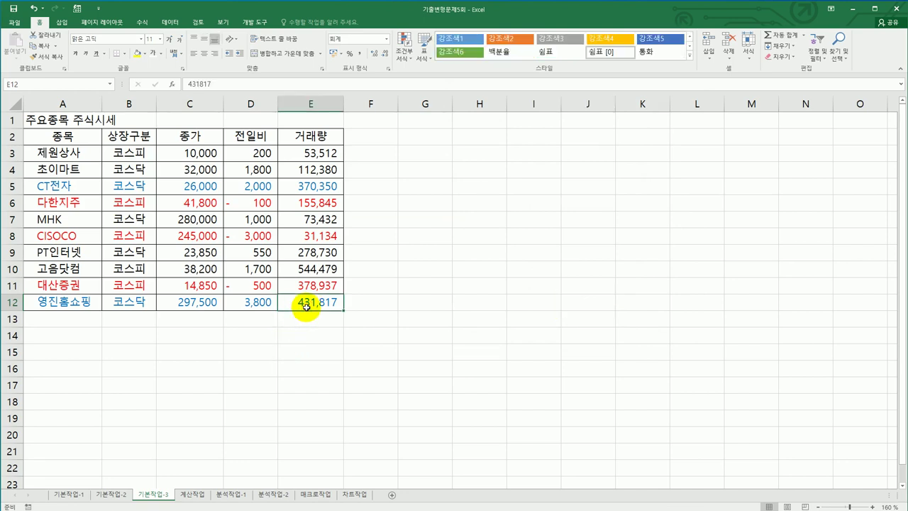
On the 계산작업 sheet, start a SUMIF function in D10 and open its function arguments.
click(201, 494)
scroll(425, 392, up, 2)
click(273, 273)
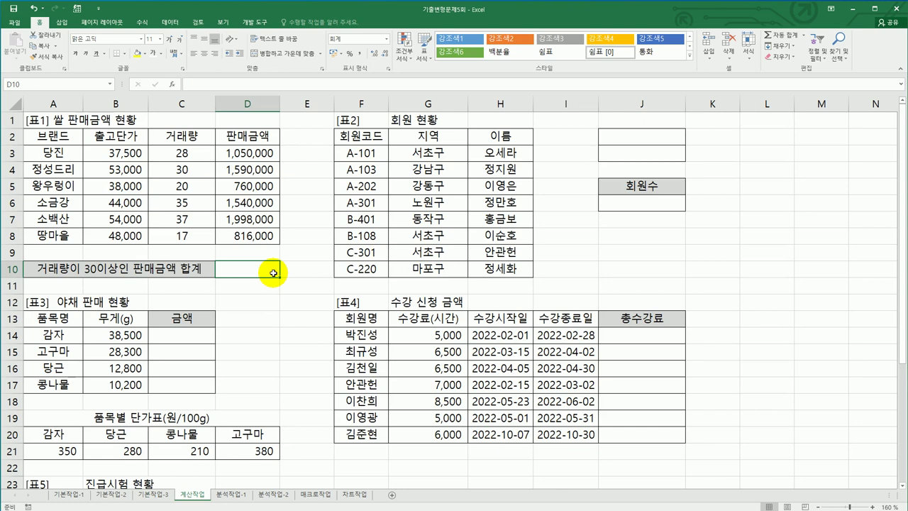
text(=)
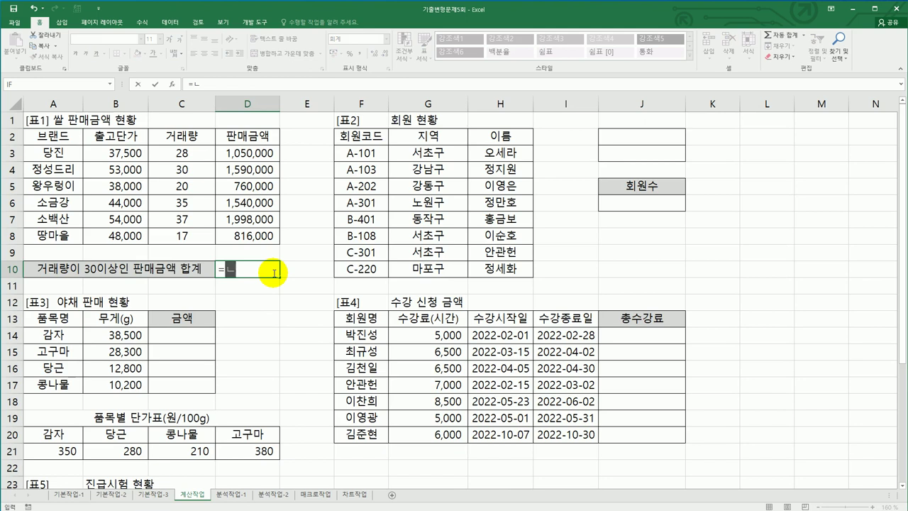
text(sum)
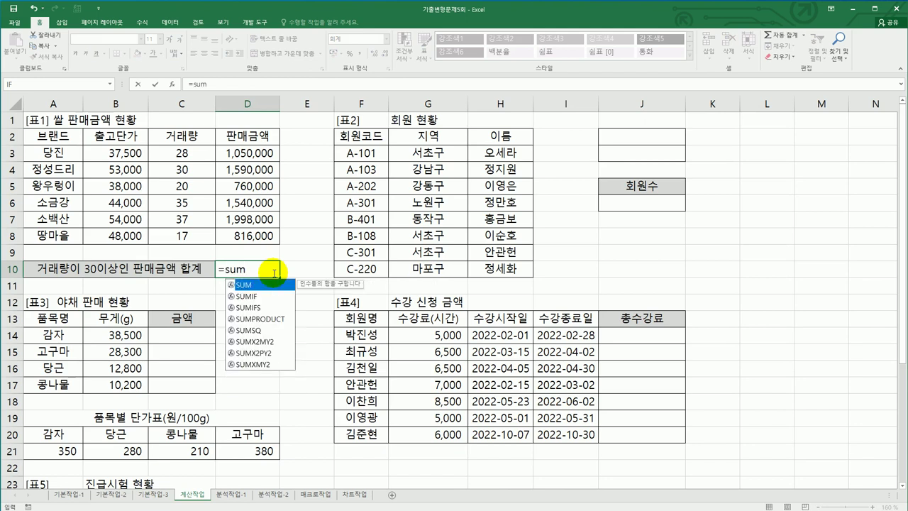
double_click(261, 297)
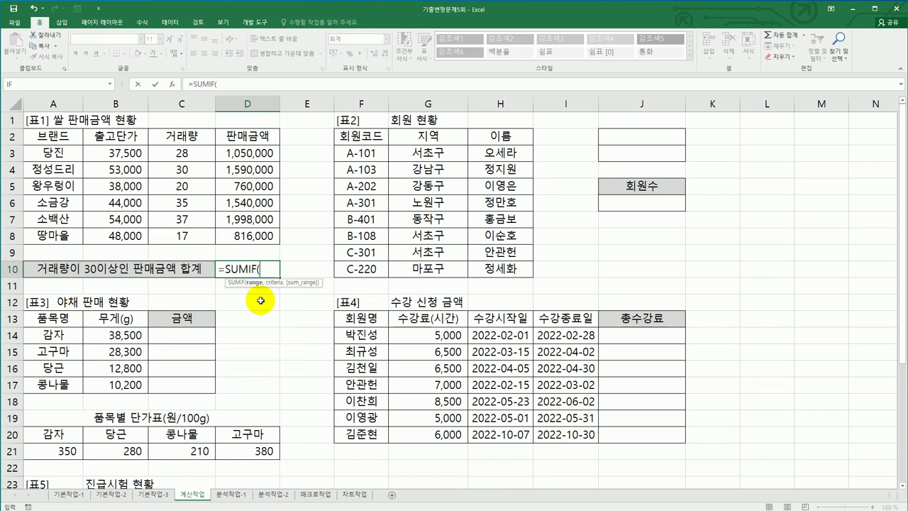
click(172, 84)
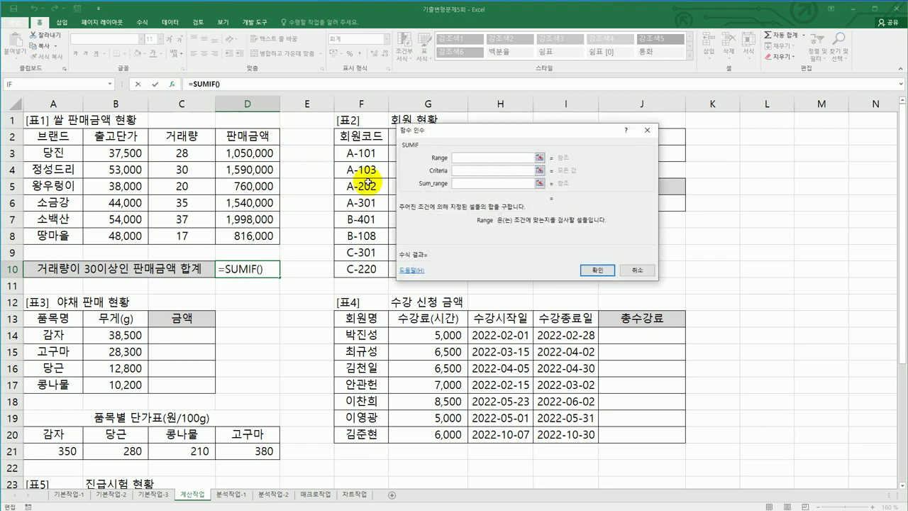
Complete the SUMIF in D10 with range C3:C8, criteria ">=30" and sum range D3:D8.
drag(206, 154, 203, 237)
click(452, 172)
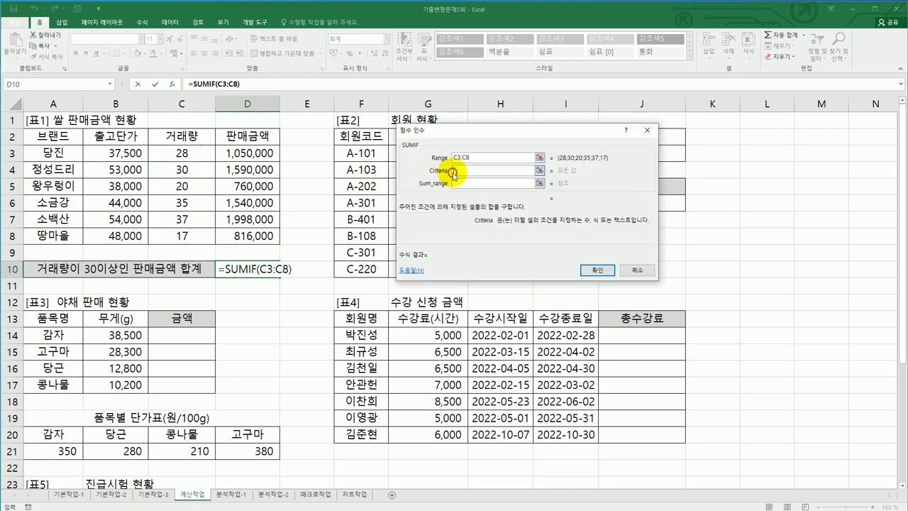
text(>=30)
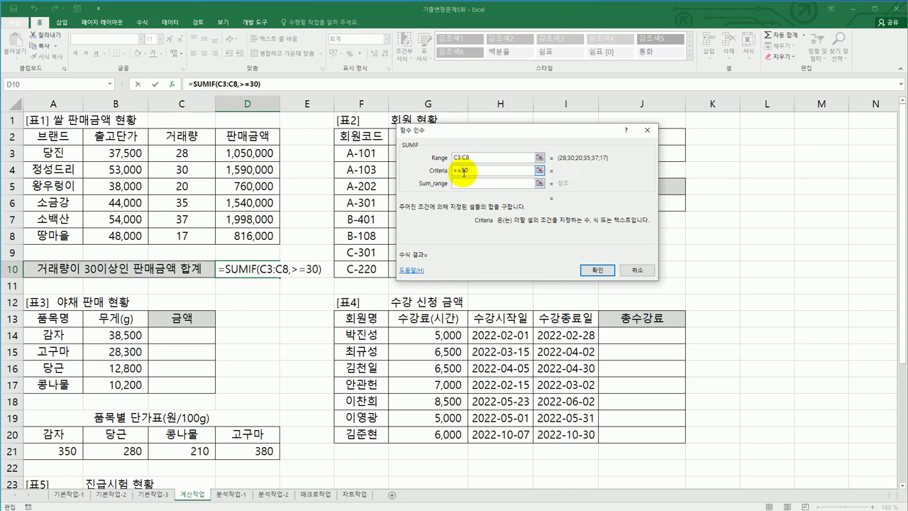
click(501, 183)
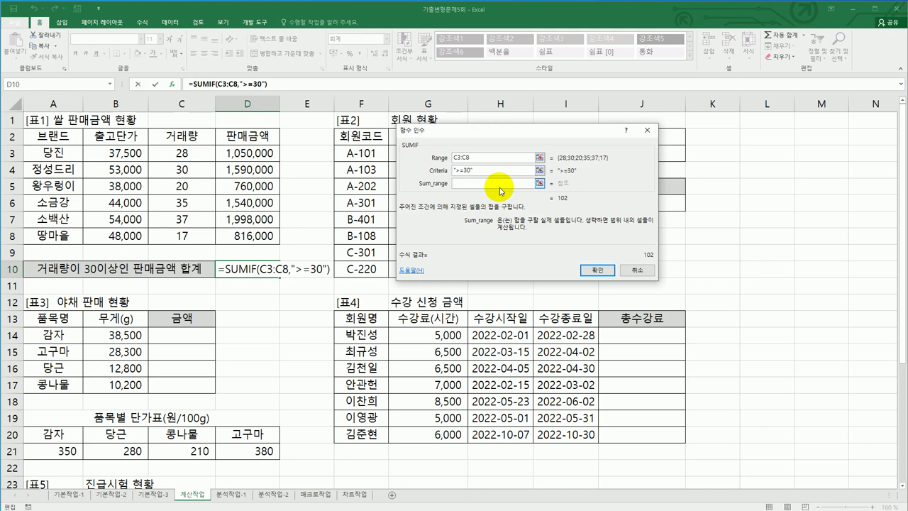
drag(264, 155, 267, 235)
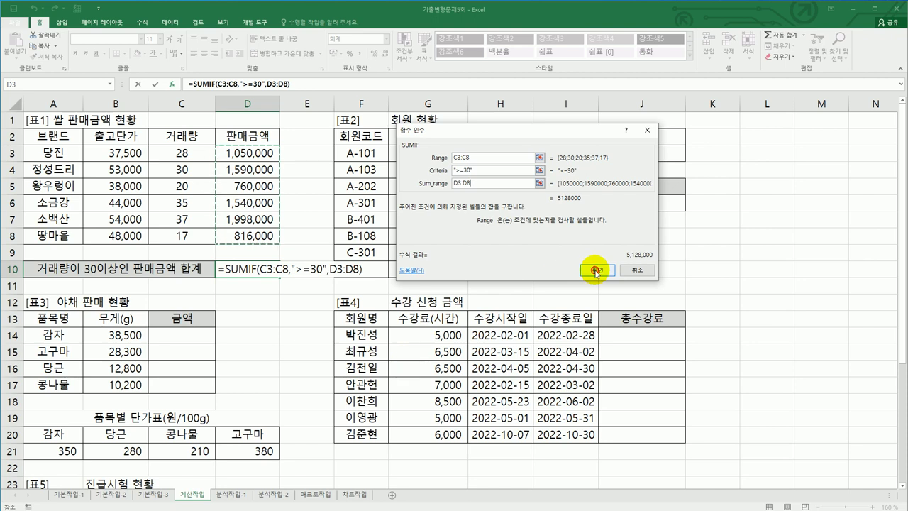
click(596, 272)
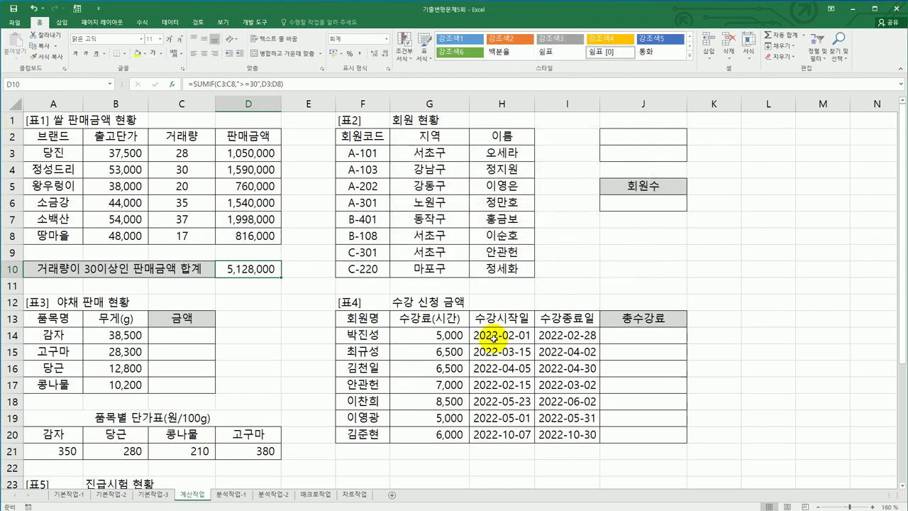
Wrap D10's SUMIF formula in ROUNDUP with -2 as the number of digits.
double_click(231, 270)
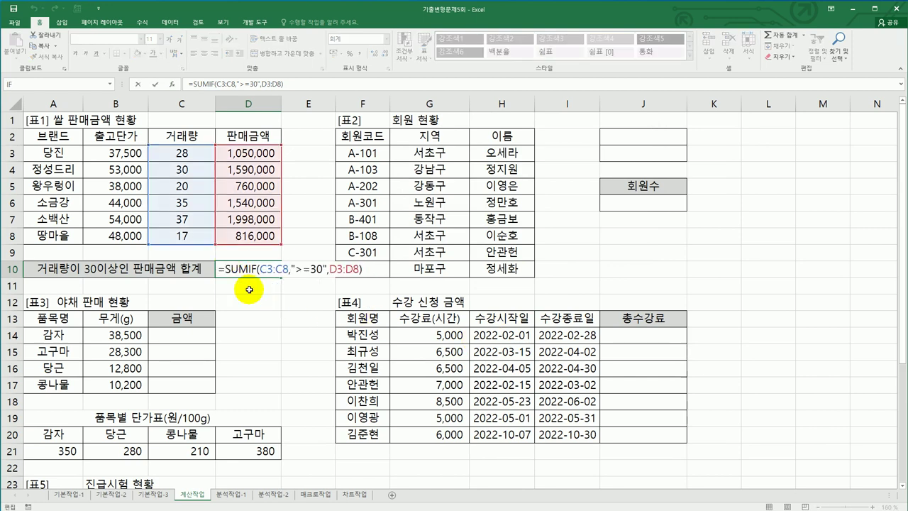
text(r)
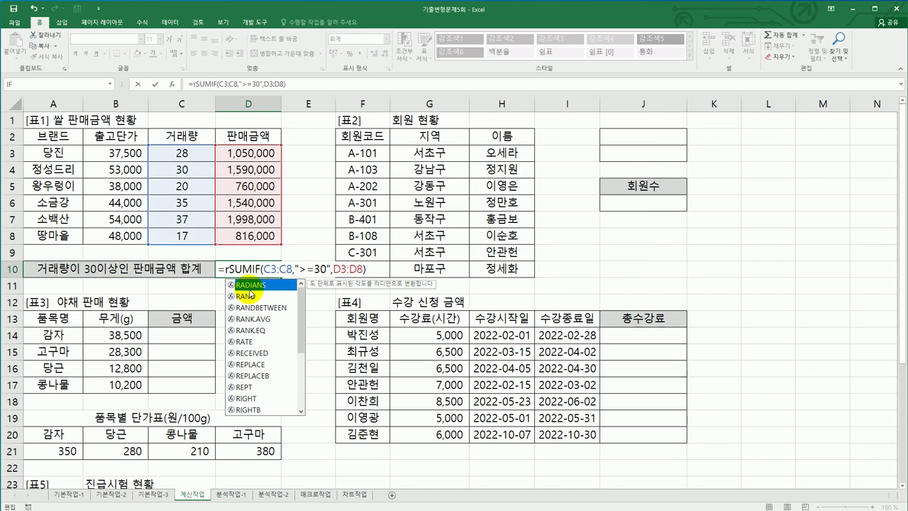
text(ou)
click(255, 307)
key(Tab)
click(423, 269)
text(,)
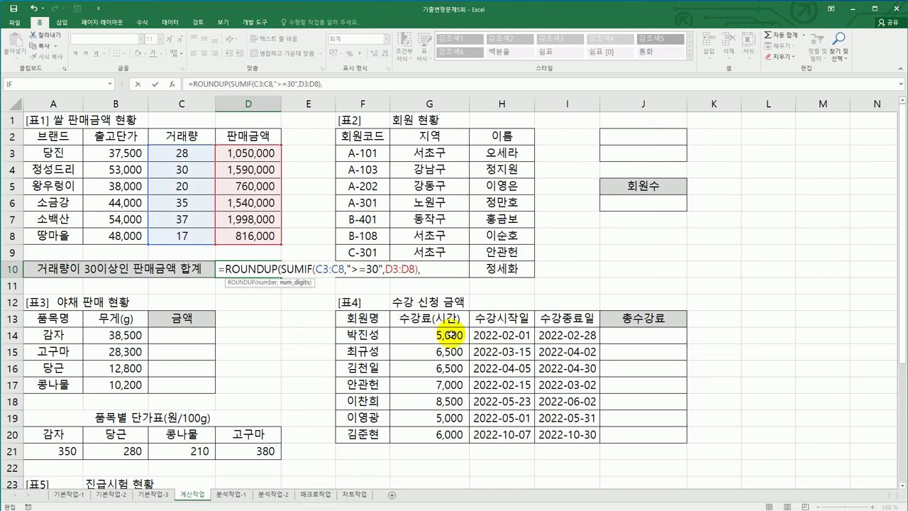
text(-2)
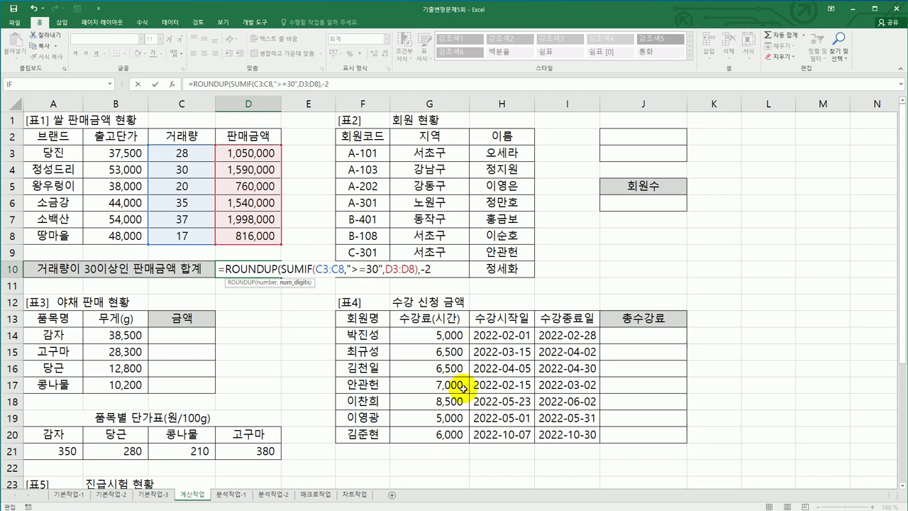
text())
key(Return)
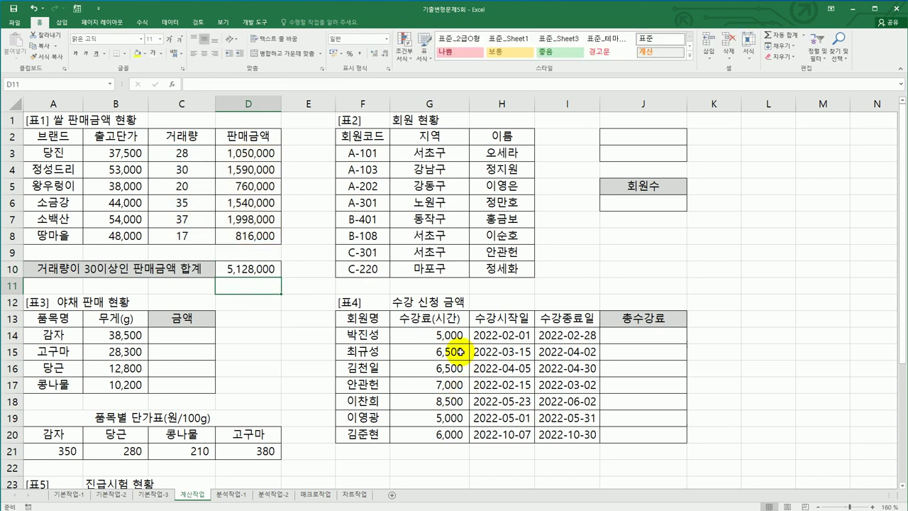
Copy the 지역 header and 서초구 from G2:G3 into J2:J3 as the criteria range.
drag(418, 137, 431, 152)
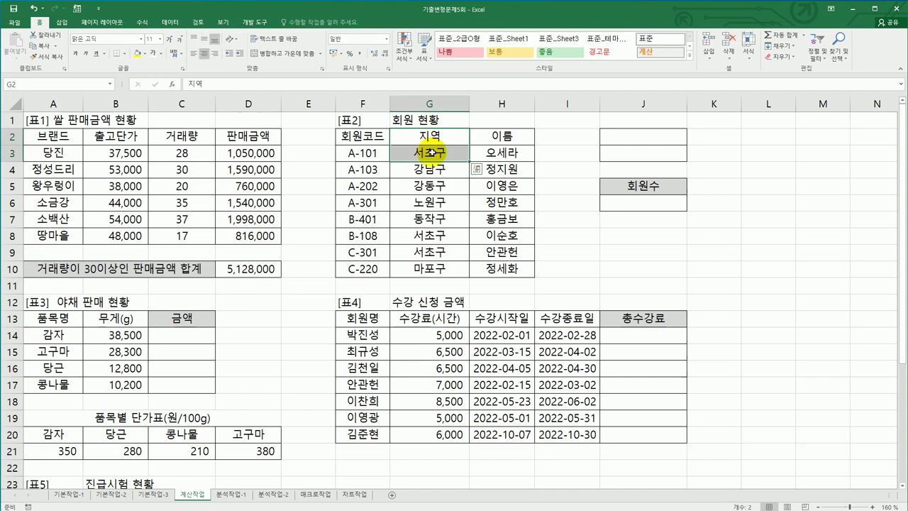
key(ctrl+c)
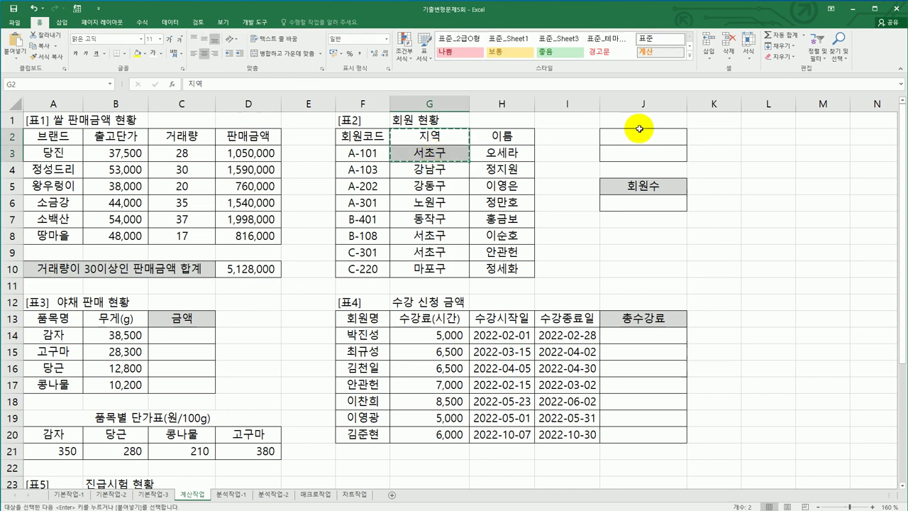
click(638, 128)
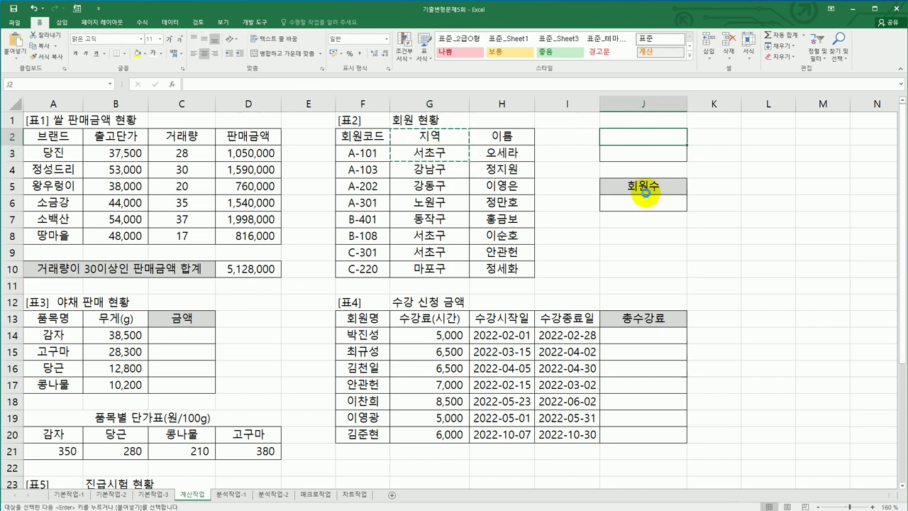
key(ctrl+v)
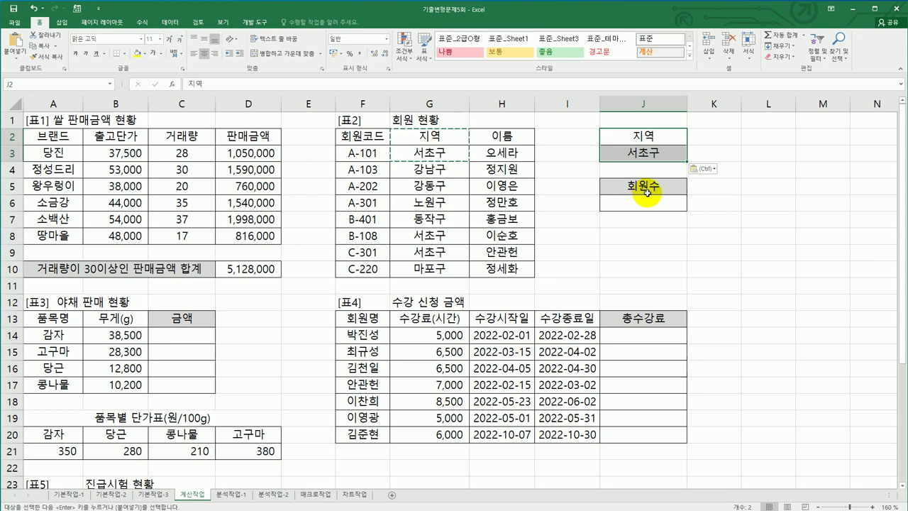
In J6, start a DCOUNTA function with the member table F2:H10 as its database.
click(646, 204)
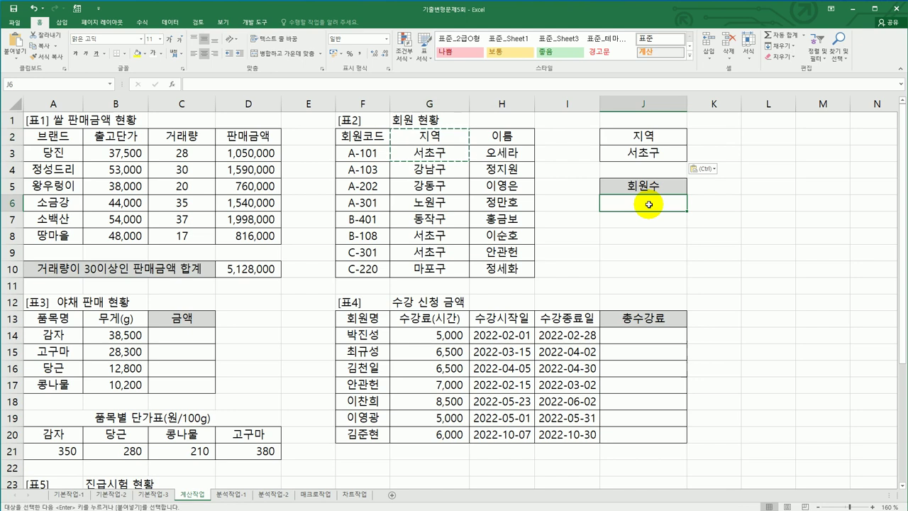
mouse_move(364, 136)
mouse_down()
mouse_move(396, 274)
mouse_move(472, 271)
mouse_up()
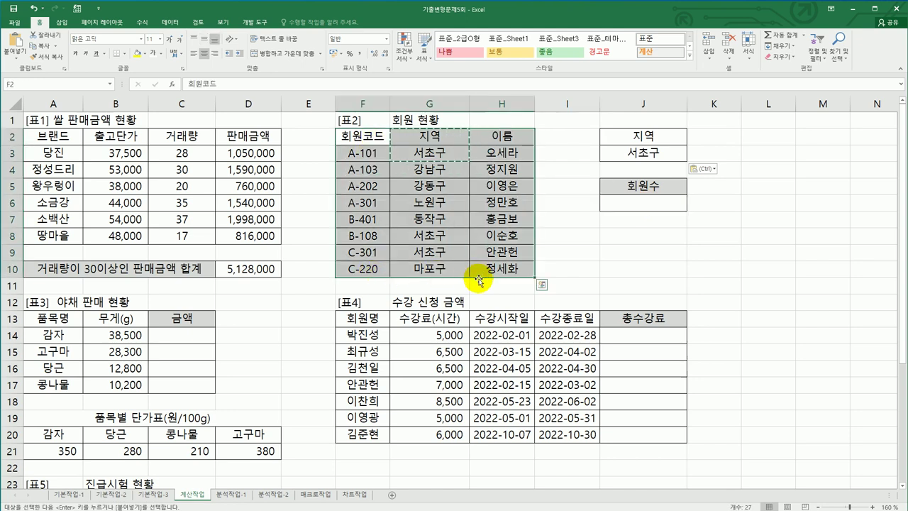
click(610, 204)
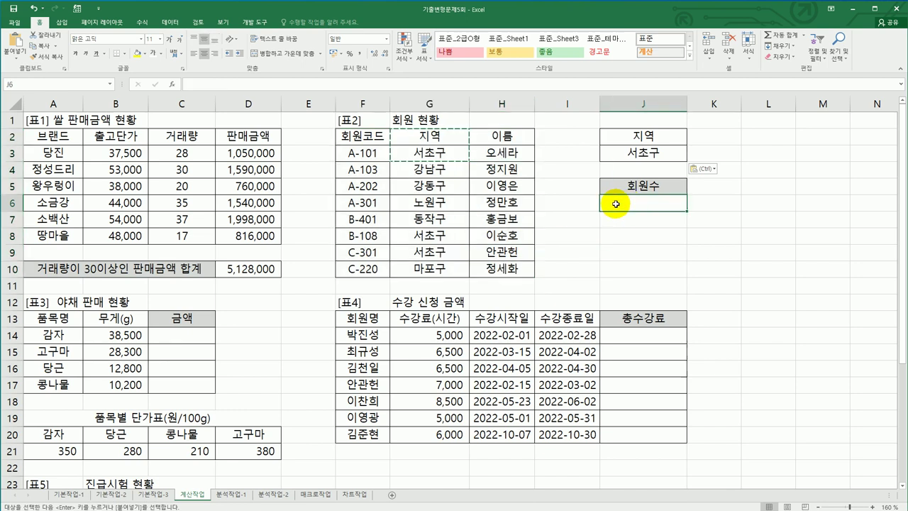
text(=dco)
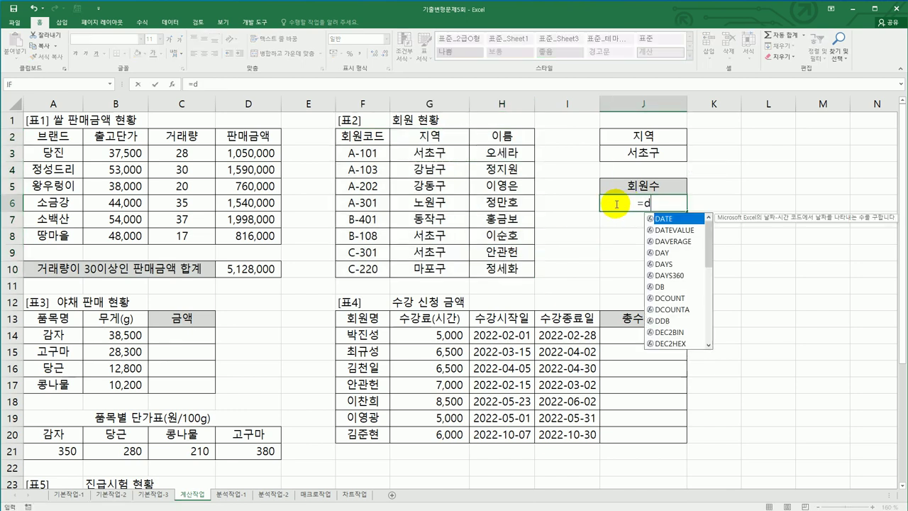
key(Down)
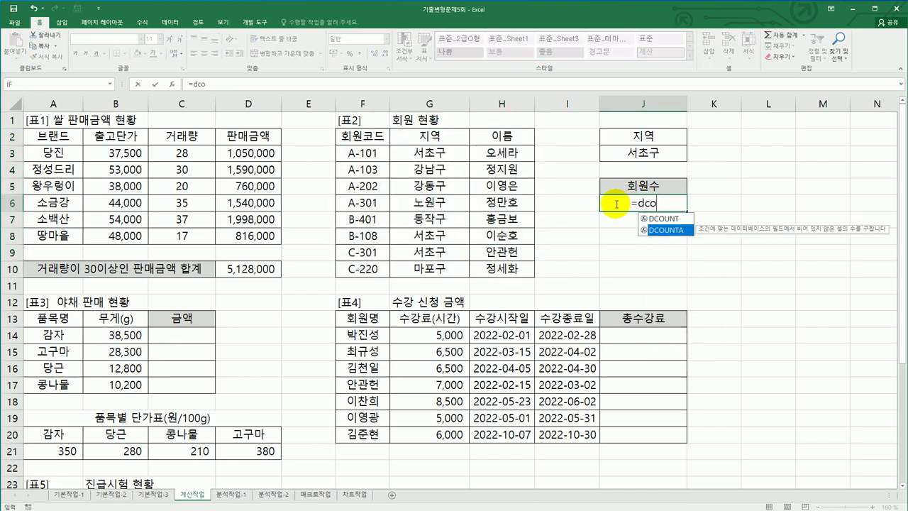
key(Tab)
drag(369, 136, 483, 262)
text(,)
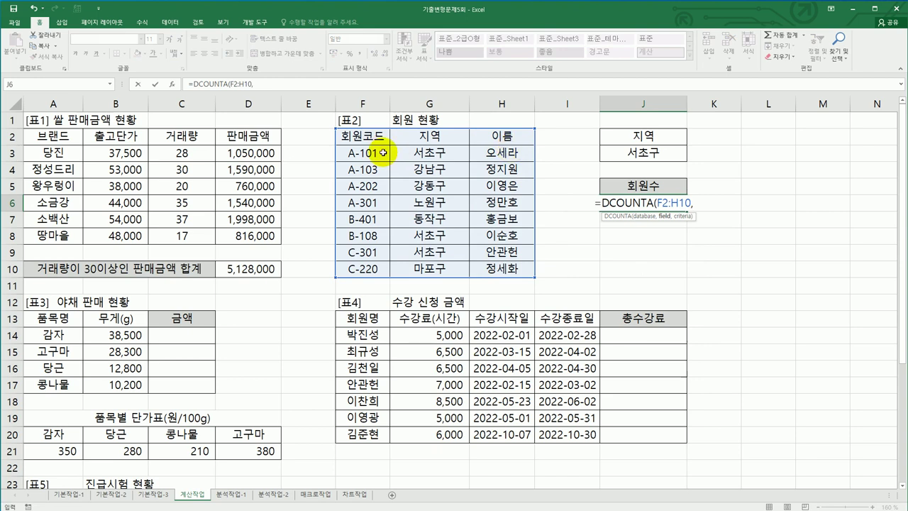
Complete the DCOUNTA in J6 with field G2 and criteria J2:J3, and append the text "명" to its result.
click(449, 142)
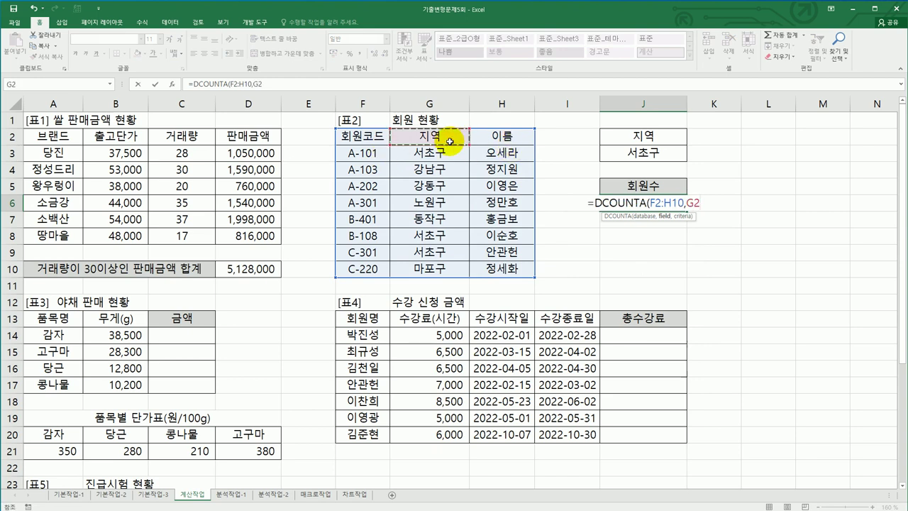
text(,)
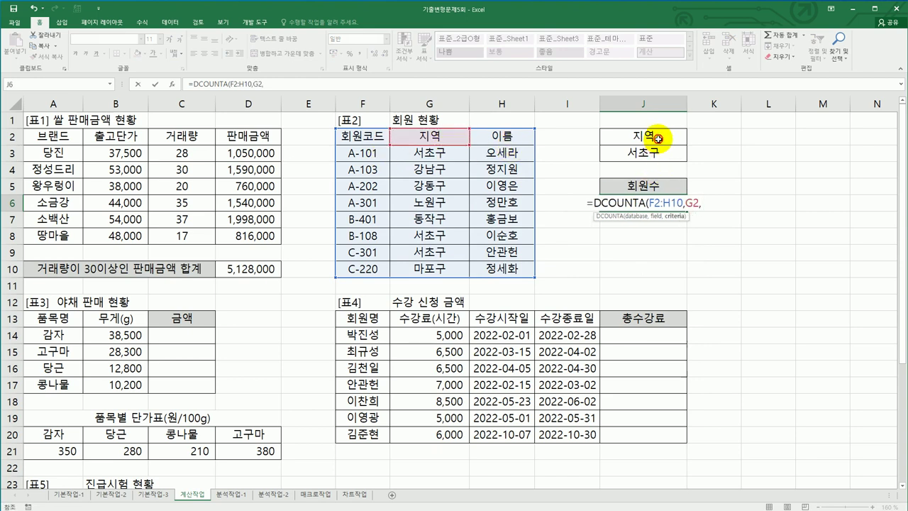
drag(654, 135, 655, 151)
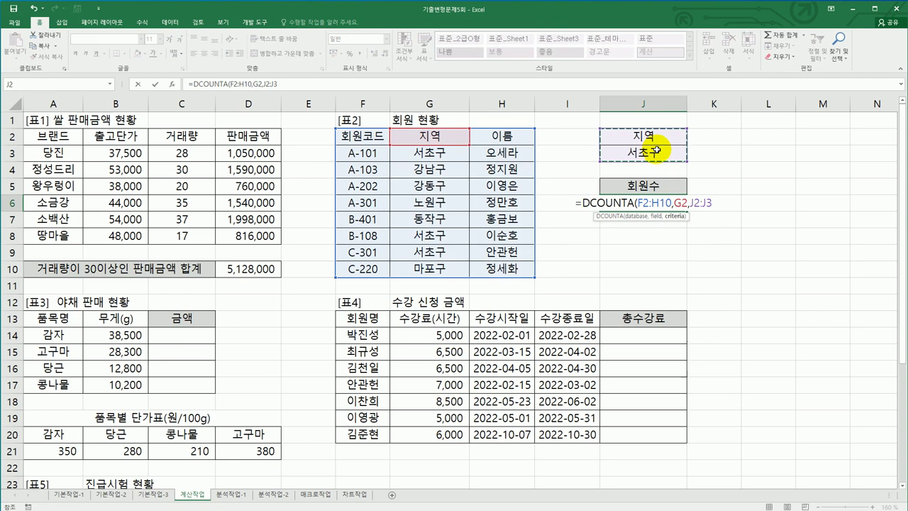
text()&)
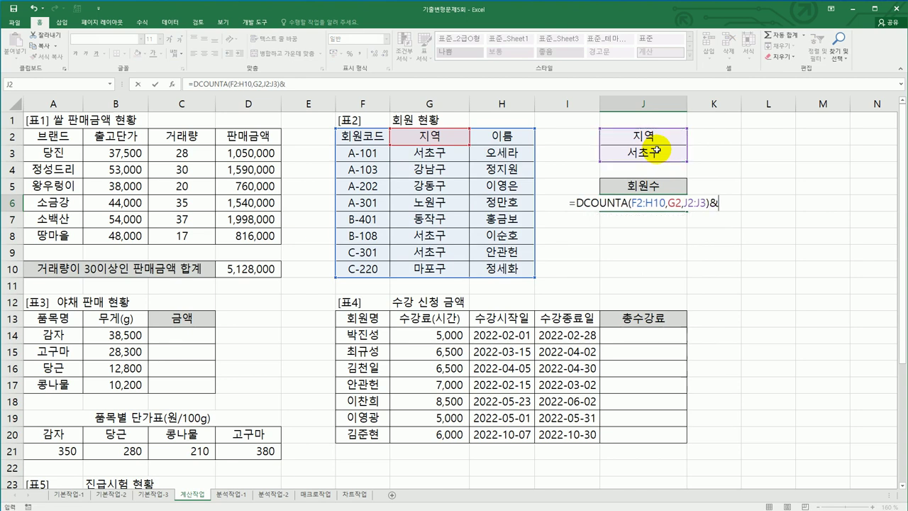
text("명)
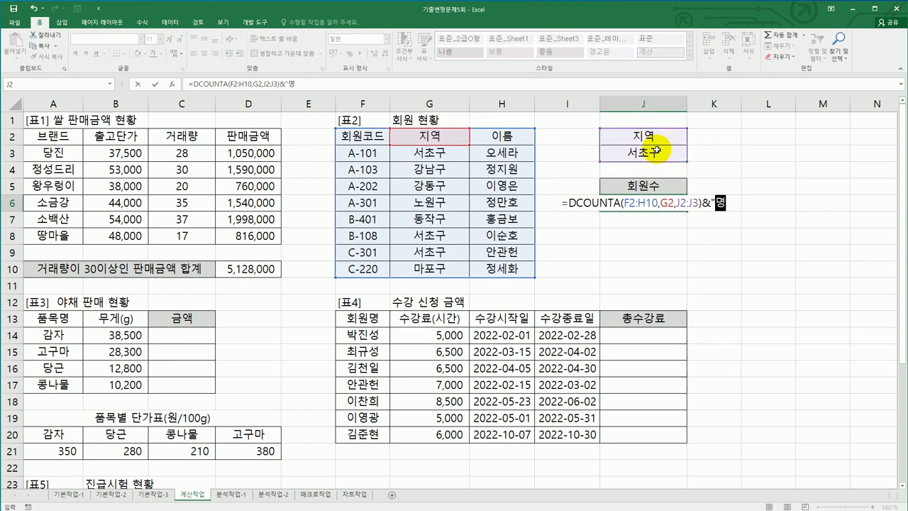
key(Return)
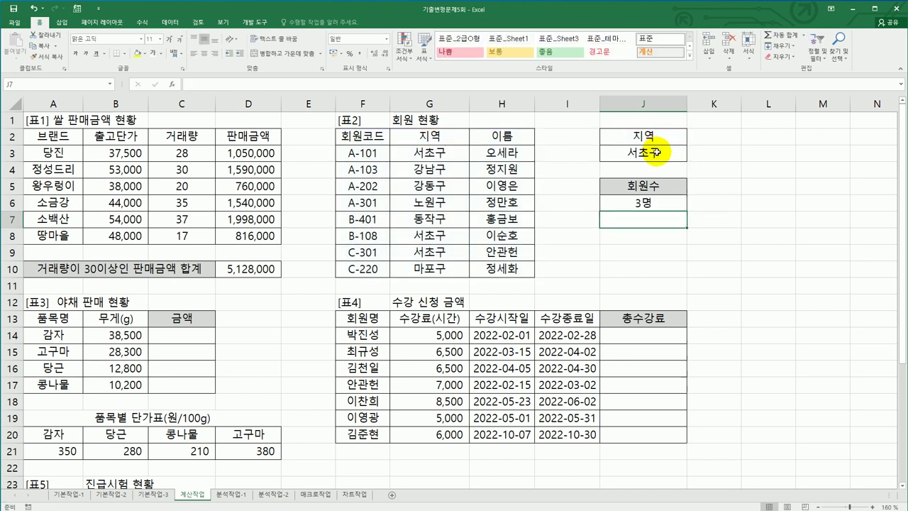
click(654, 199)
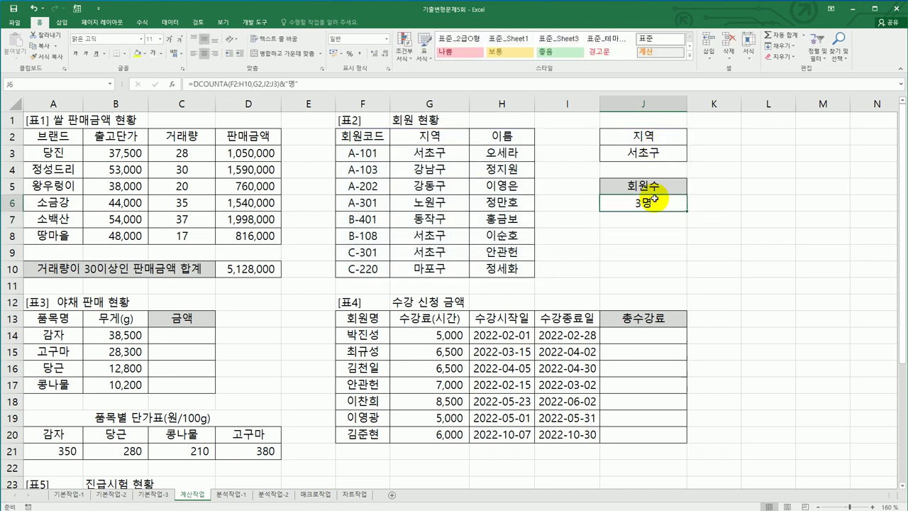
In C14, start an HLOOKUP function, open its function arguments and set the lookup value to A14.
scroll(500, 202, down, 4)
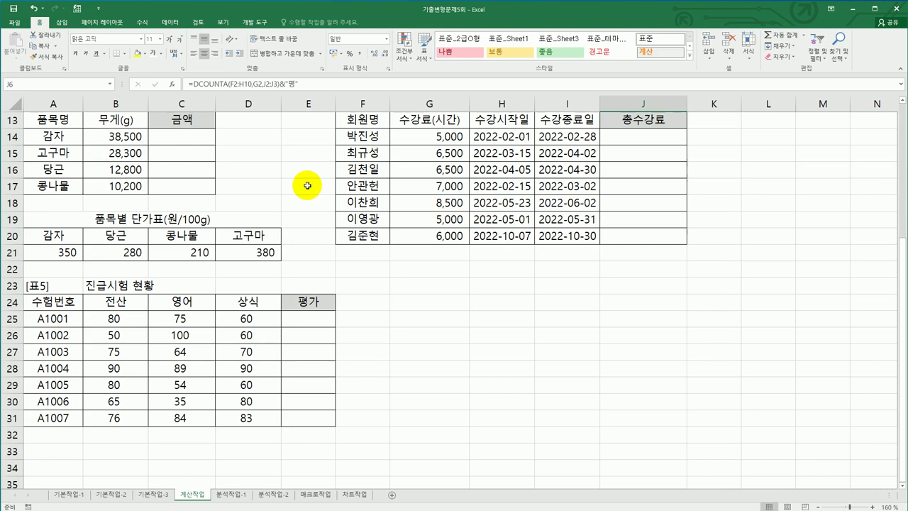
scroll(277, 195, up, 2)
click(208, 232)
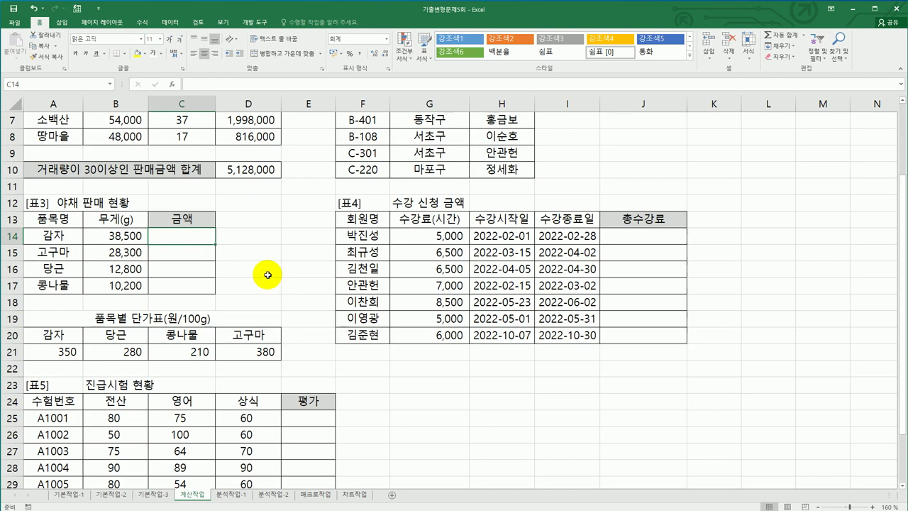
text(=)
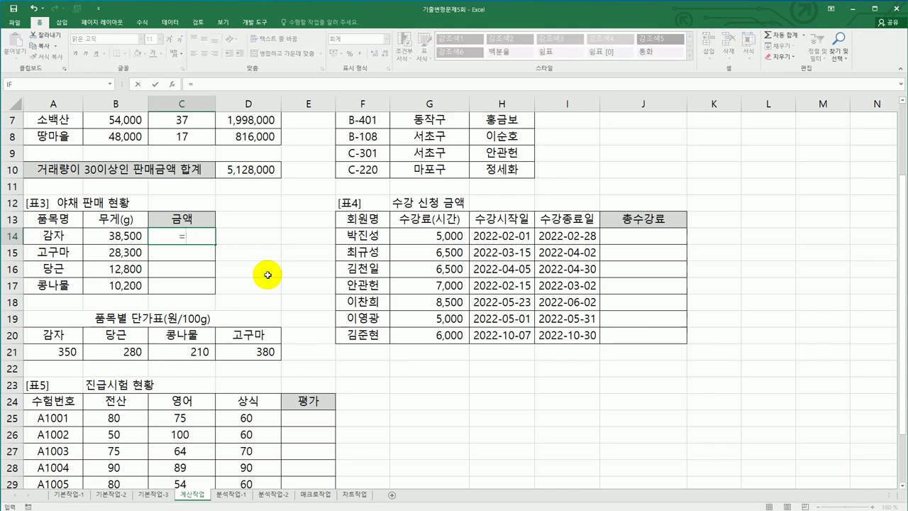
text(hl)
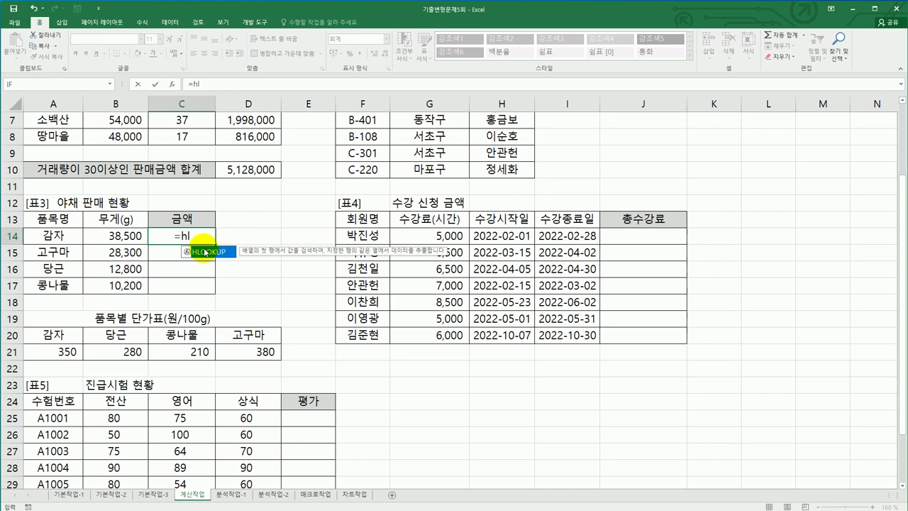
double_click(199, 251)
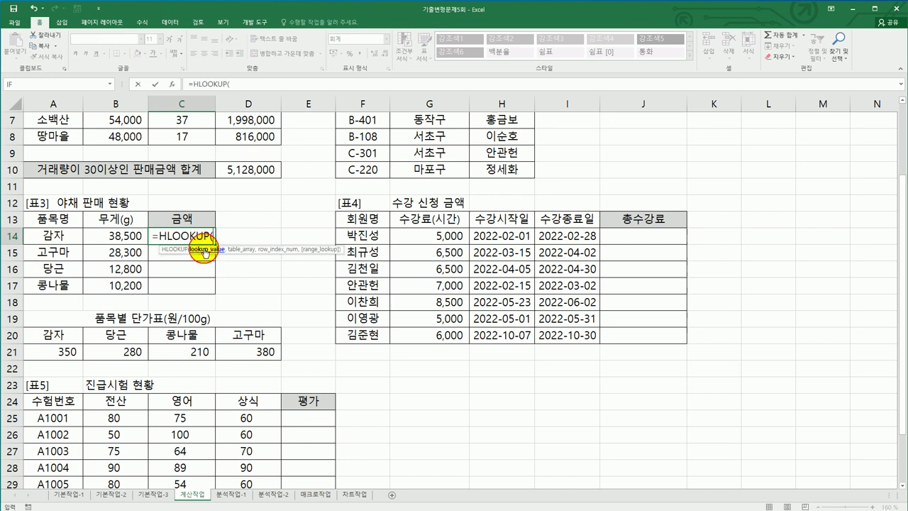
click(173, 84)
click(54, 235)
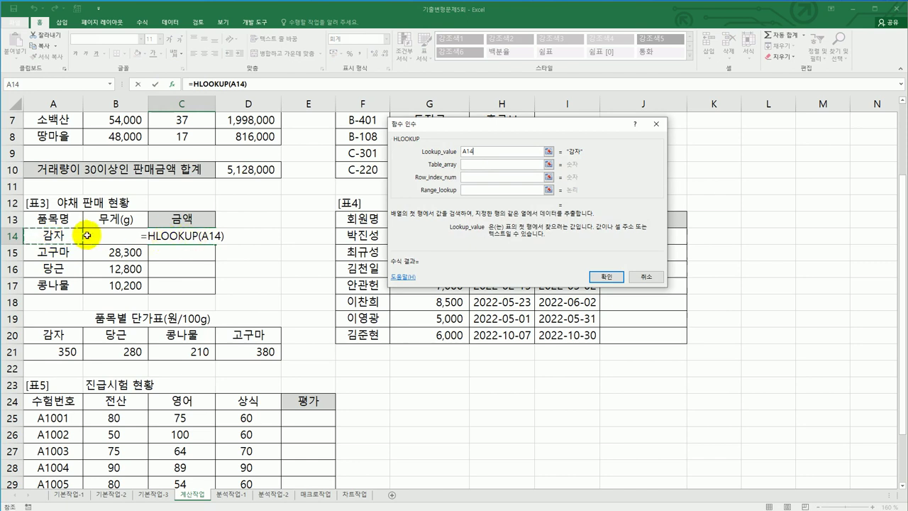
Complete C14's HLOOKUP with table array $A$20:$D$21, row index number 2 and range lookup 0.
click(475, 164)
click(68, 331)
drag(68, 331, 262, 352)
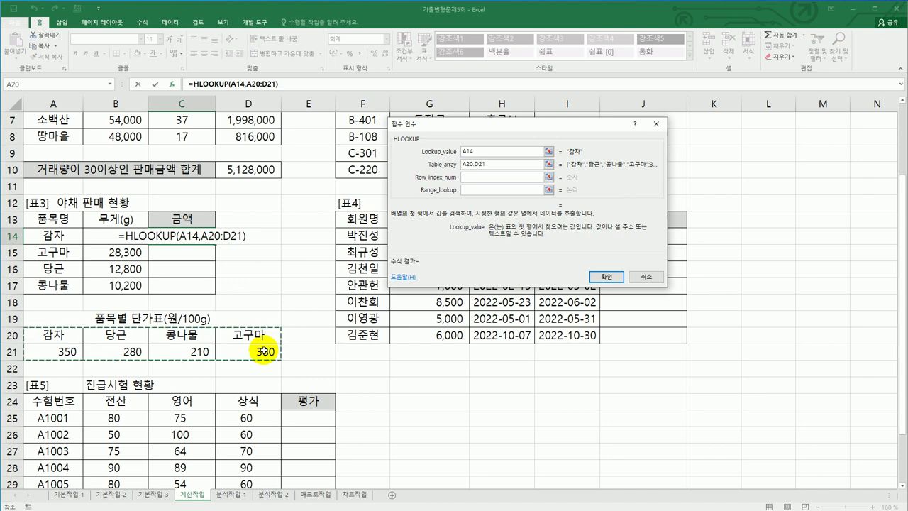
key(F4)
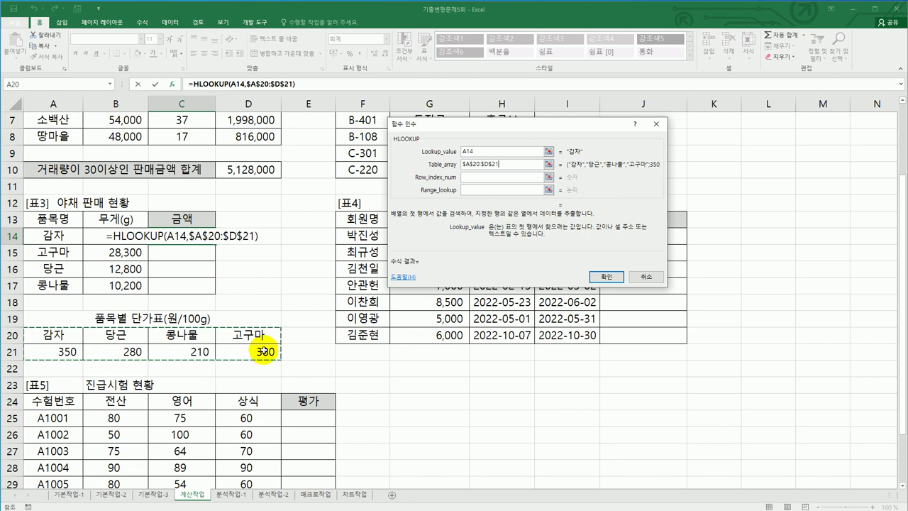
click(472, 178)
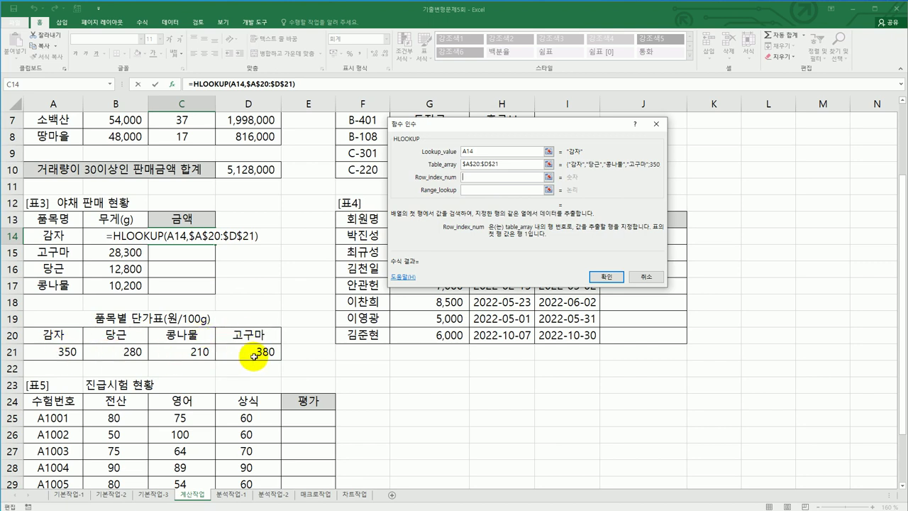
text(2)
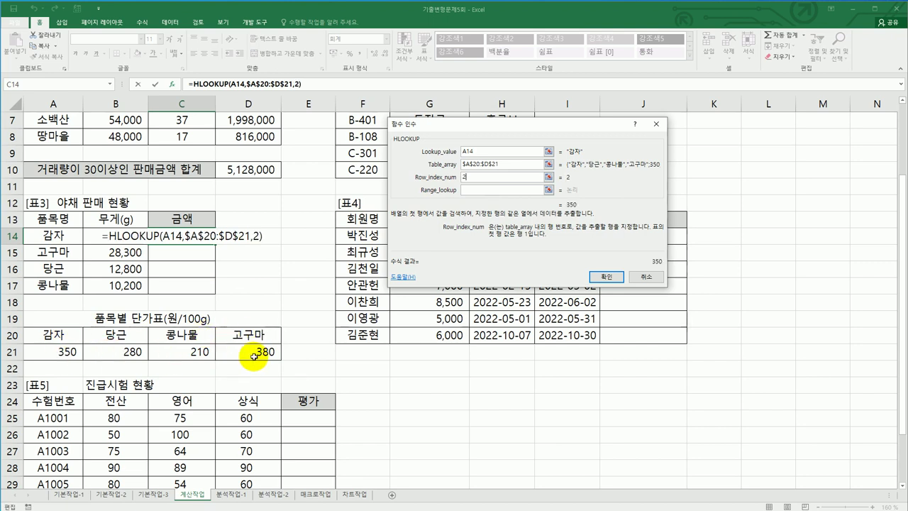
click(474, 189)
text(0)
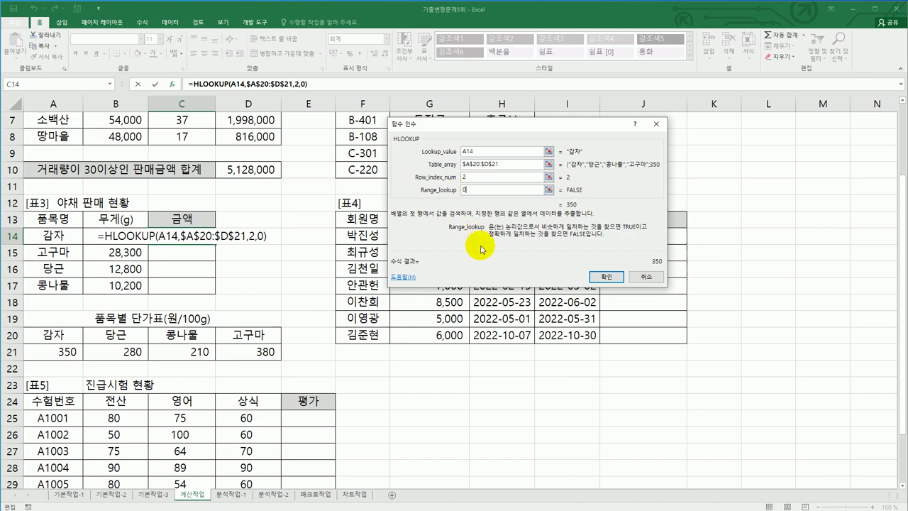
click(601, 277)
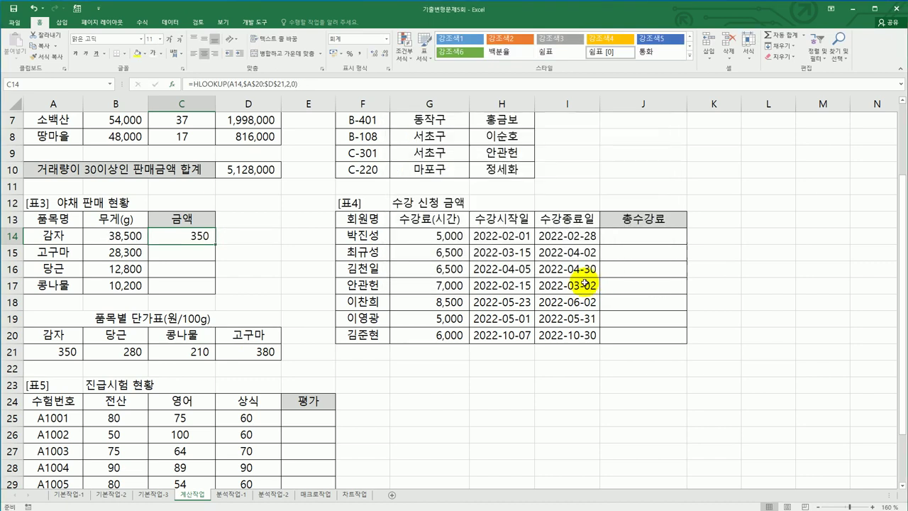
Multiply the HLOOKUP in C14 by B14 and fill the formula down to C17.
click(326, 85)
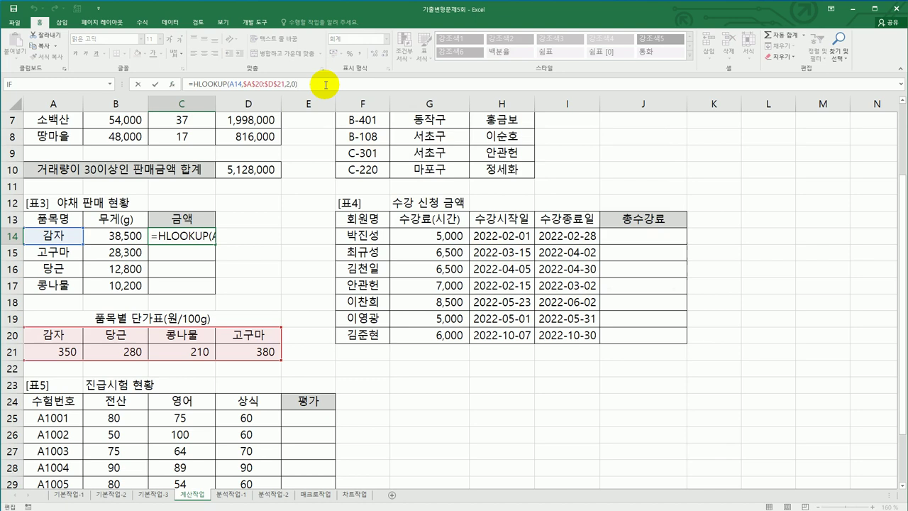
text(*)
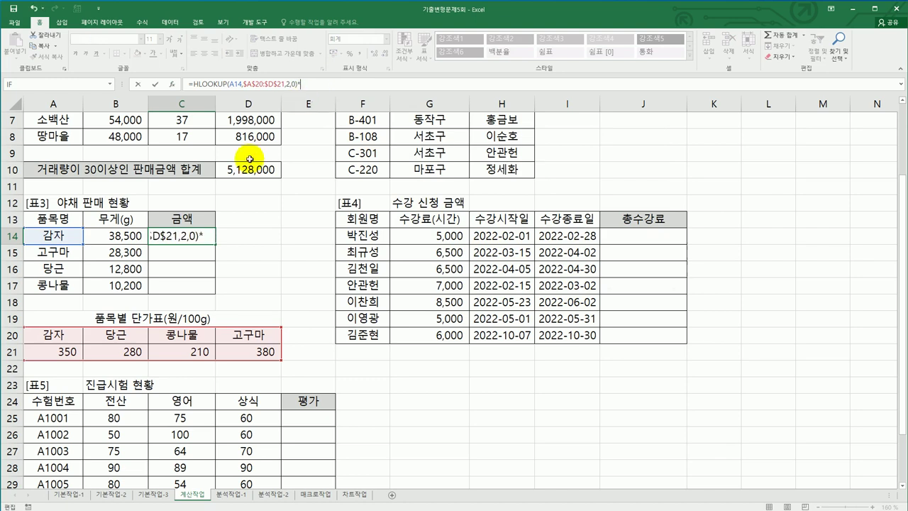
click(125, 236)
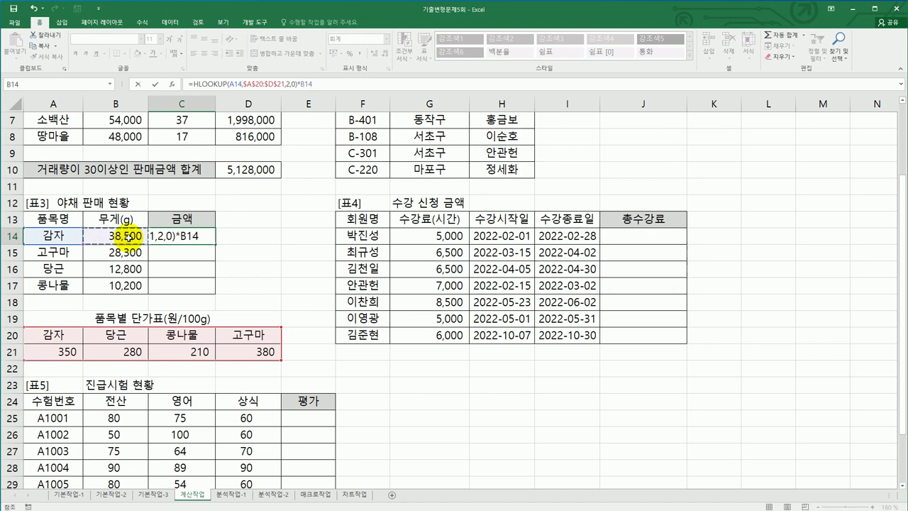
key(Return)
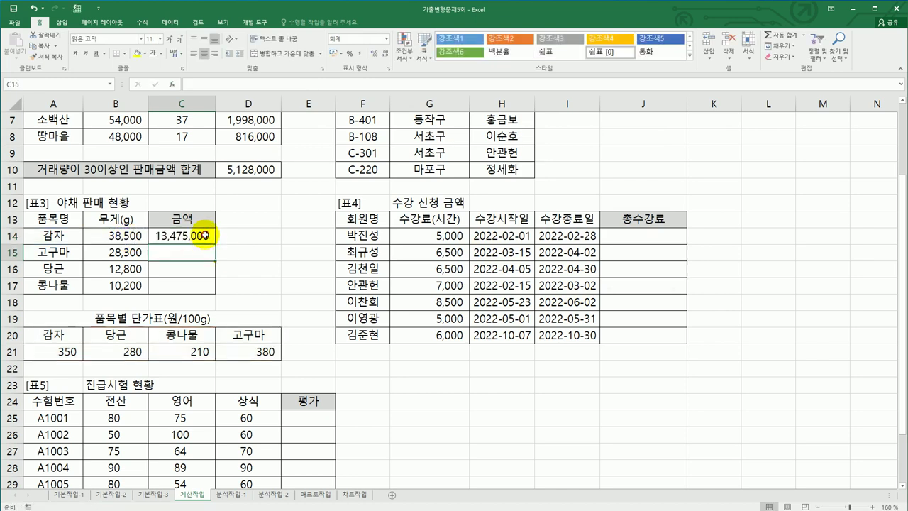
click(204, 240)
drag(213, 245, 216, 288)
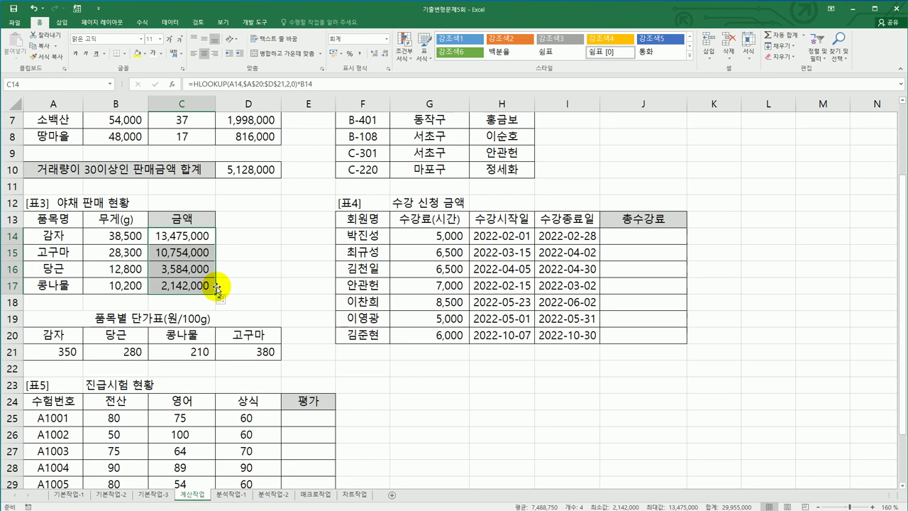
click(189, 239)
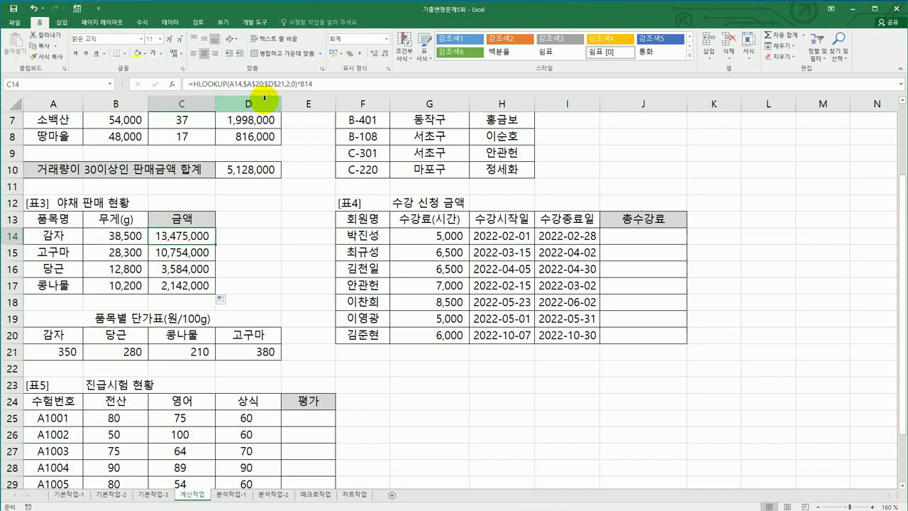
click(296, 85)
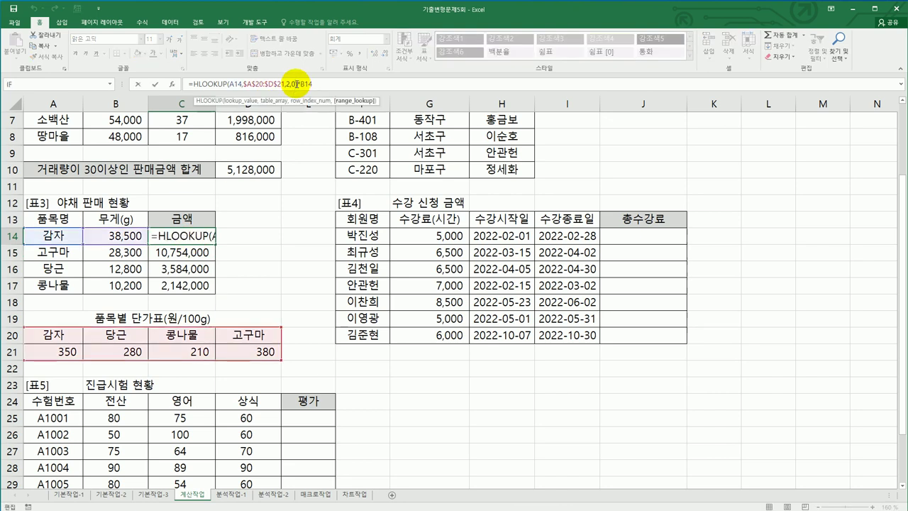
text(/100))
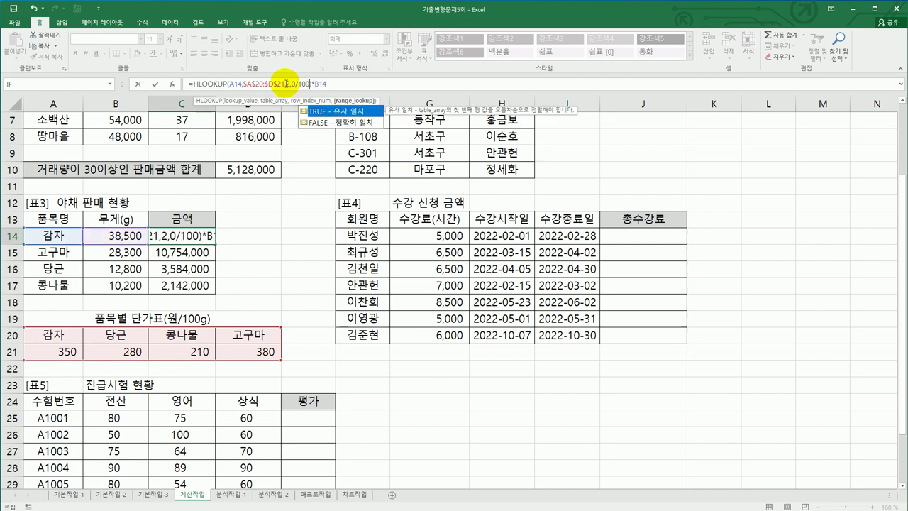
key(BackSpace)
key(BackSpace)
key(BackSpace)
key(BackSpace)
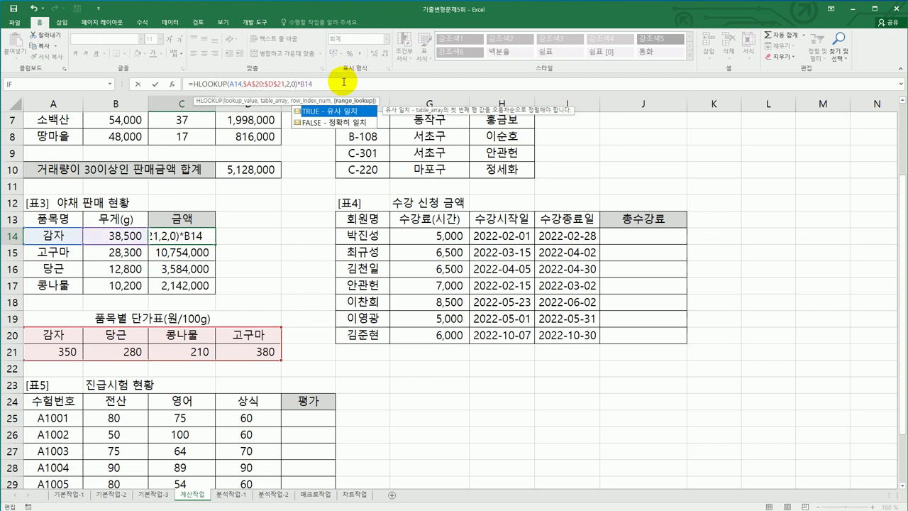
Divide C14's HLOOKUP result by 100 in parentheses before the multiplication by B14, and refill the formula down to C17.
click(310, 85)
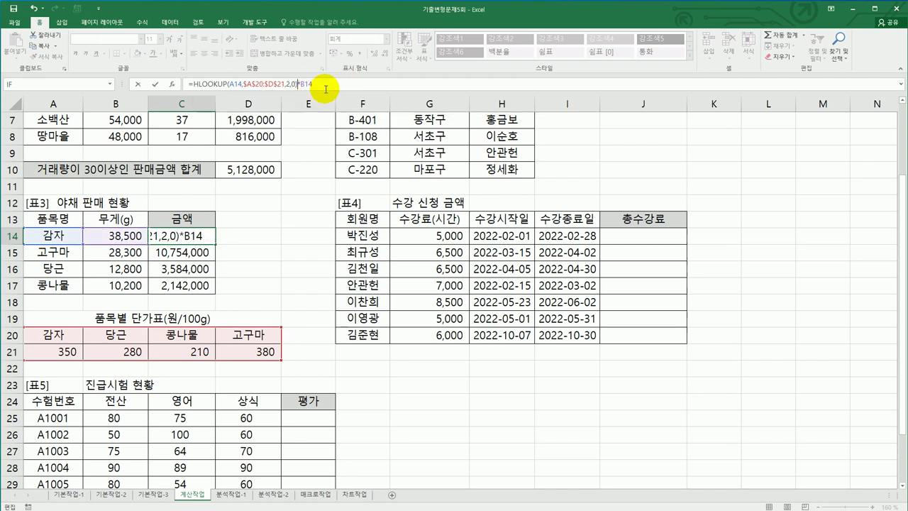
text(/100)
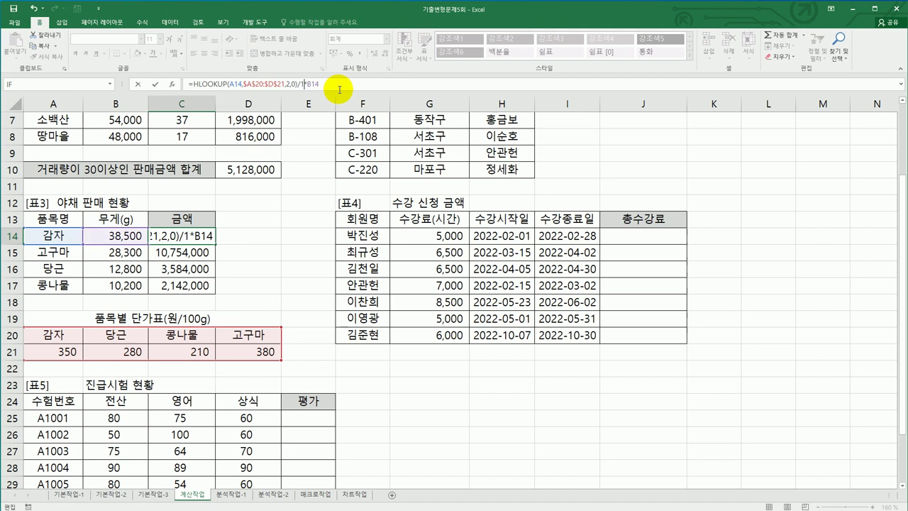
text())
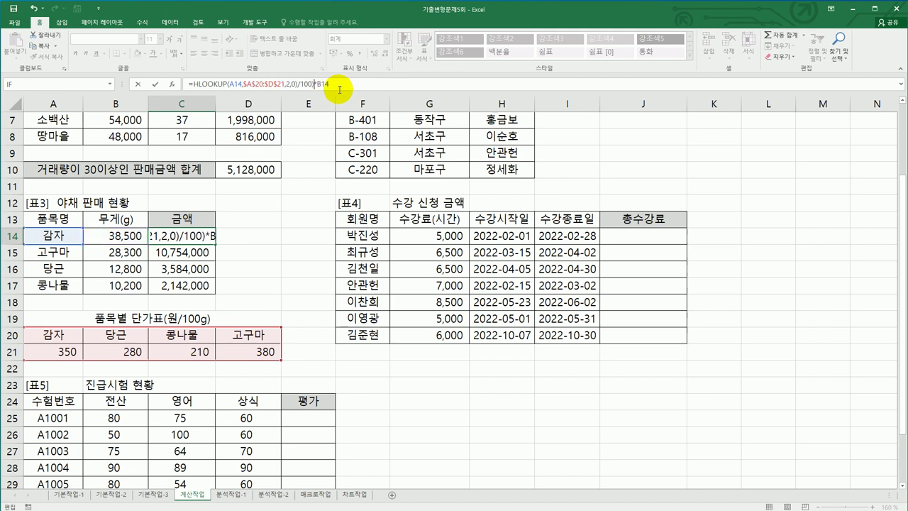
click(192, 82)
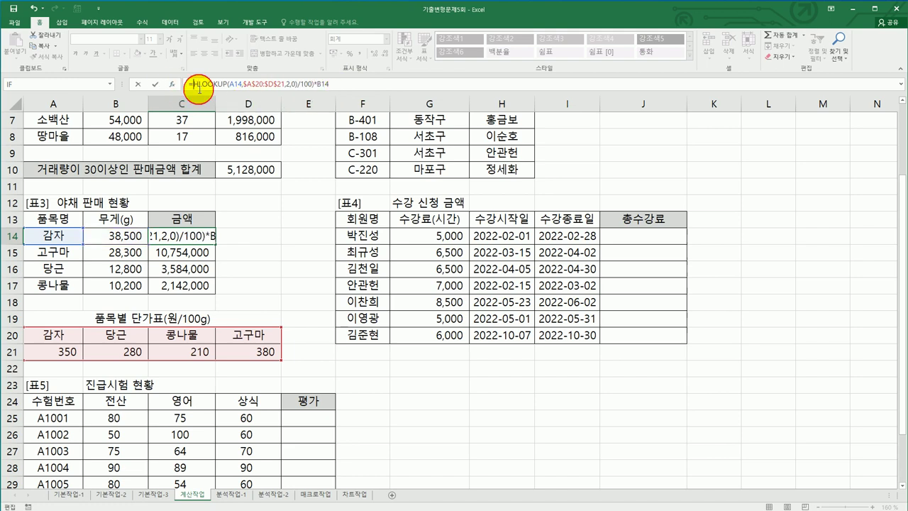
text(()
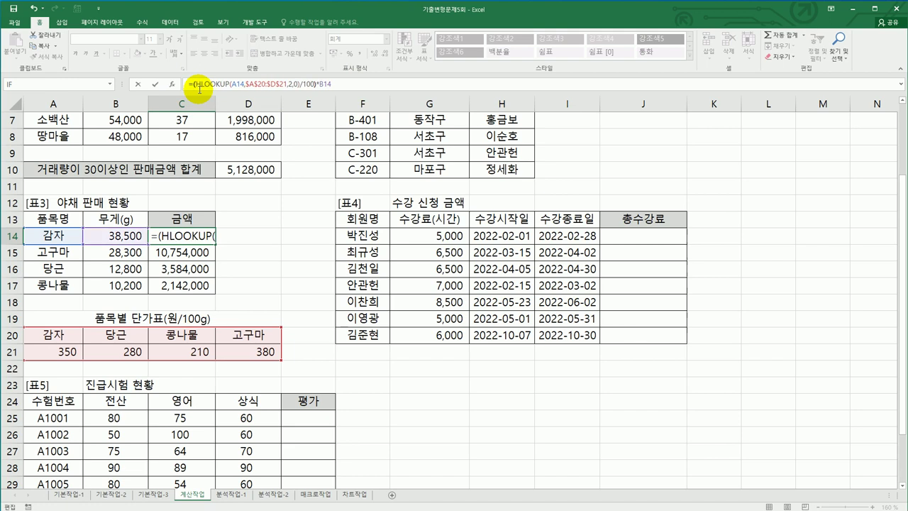
key(Return)
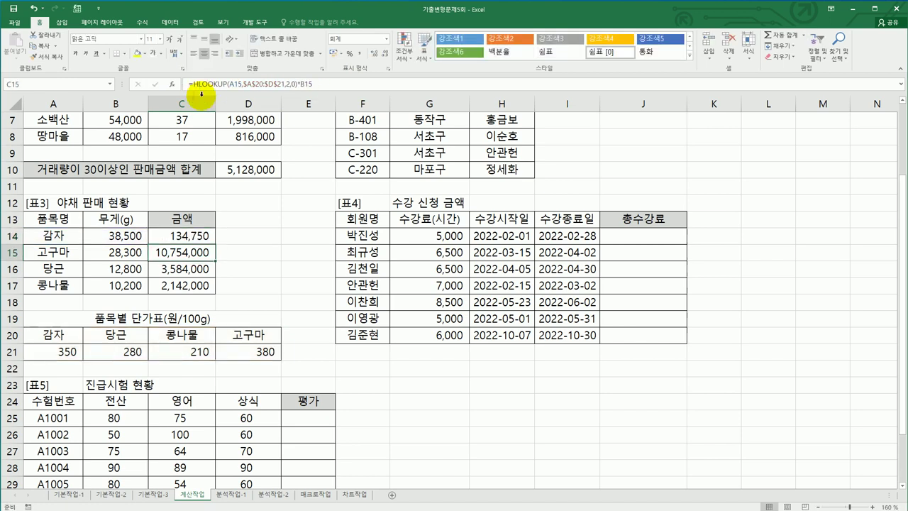
click(188, 236)
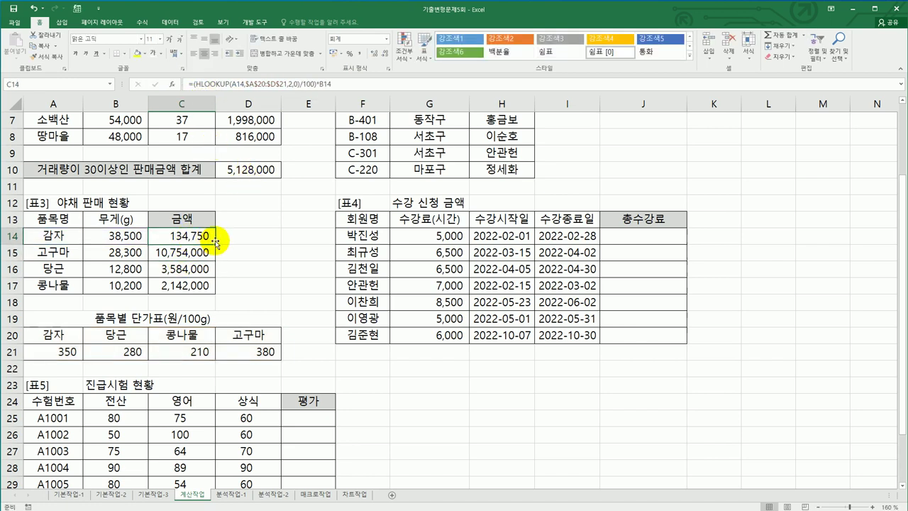
drag(215, 243, 210, 298)
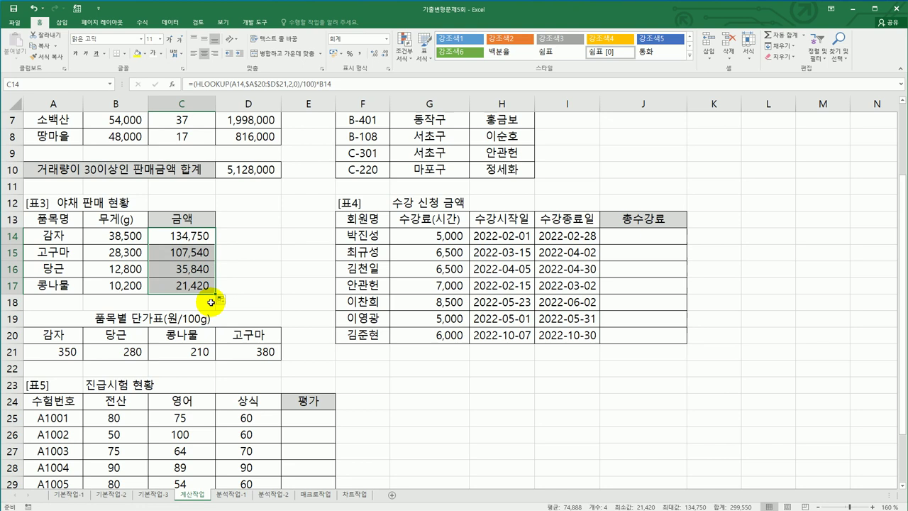
In J14, start the 총수강료 formula with DAY of the end date I14 minus the start date H14.
click(642, 237)
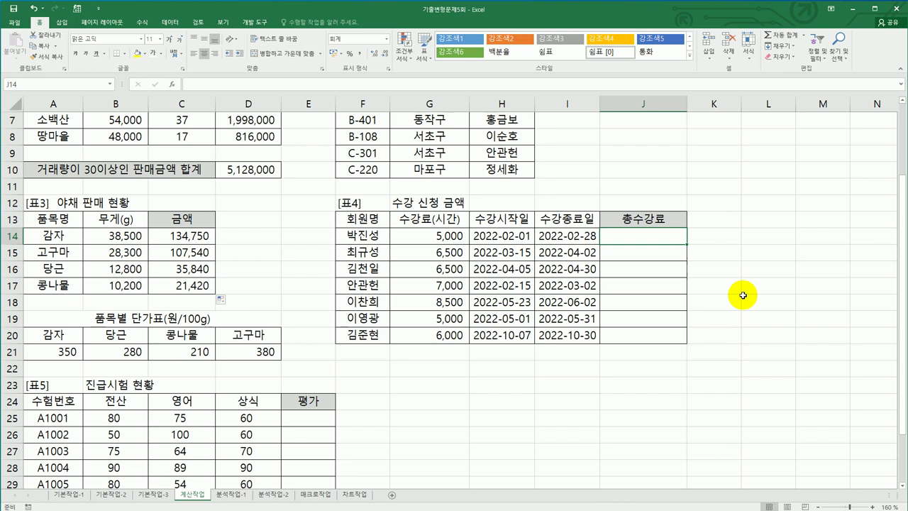
text(=da)
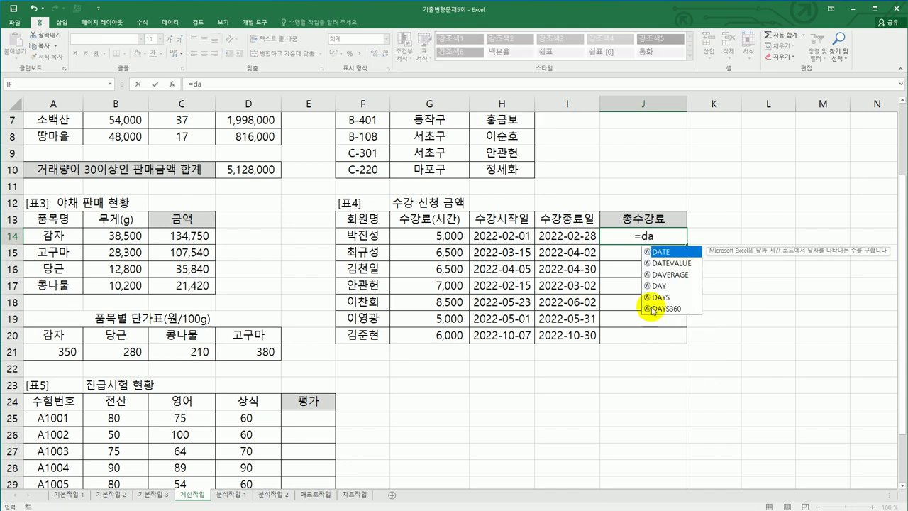
double_click(665, 286)
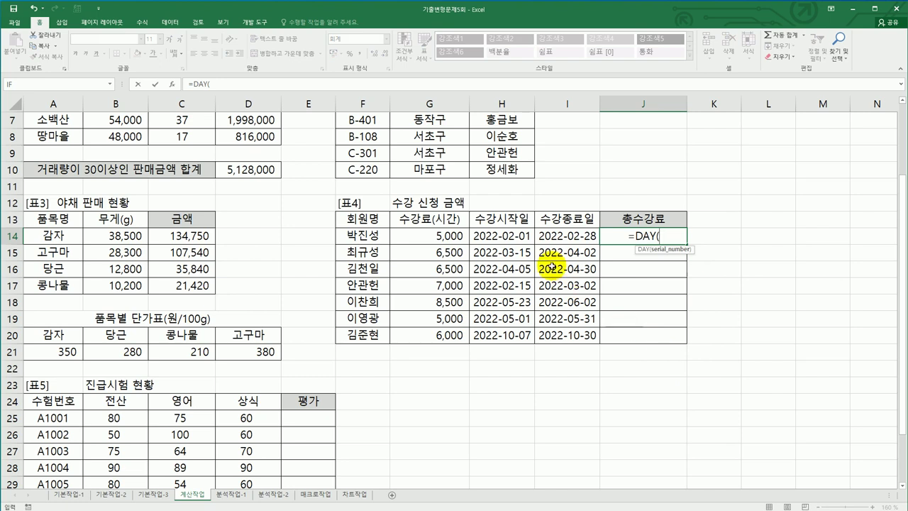
click(563, 238)
text(-)
click(523, 234)
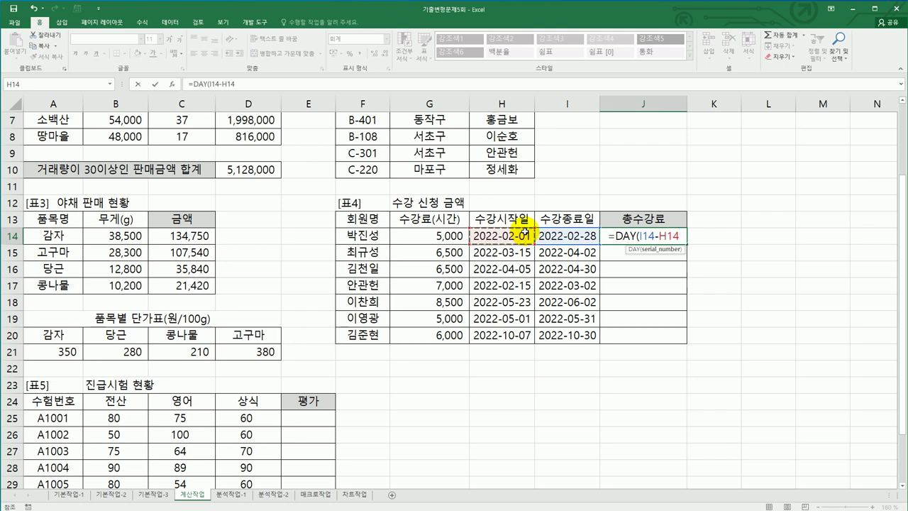
text())
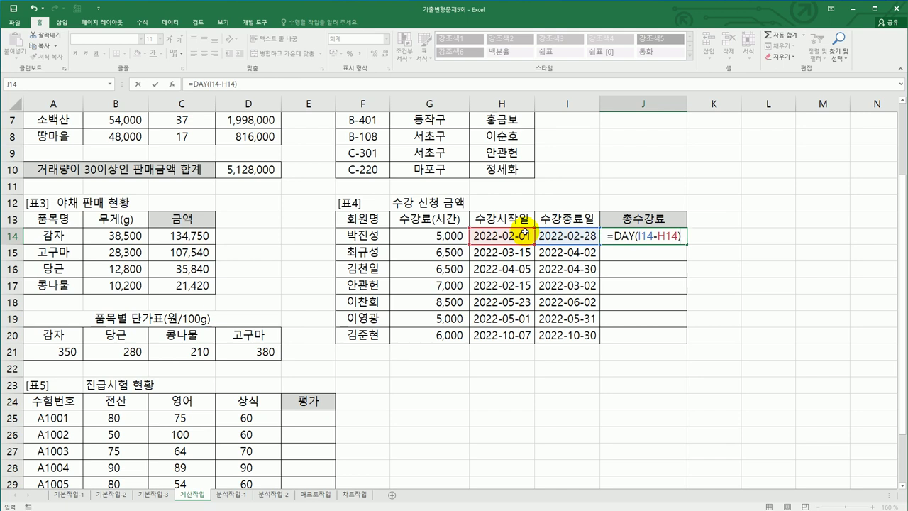
Append +1*G14 to the DAY formula in J14 and fill it down to J20.
text(+1)
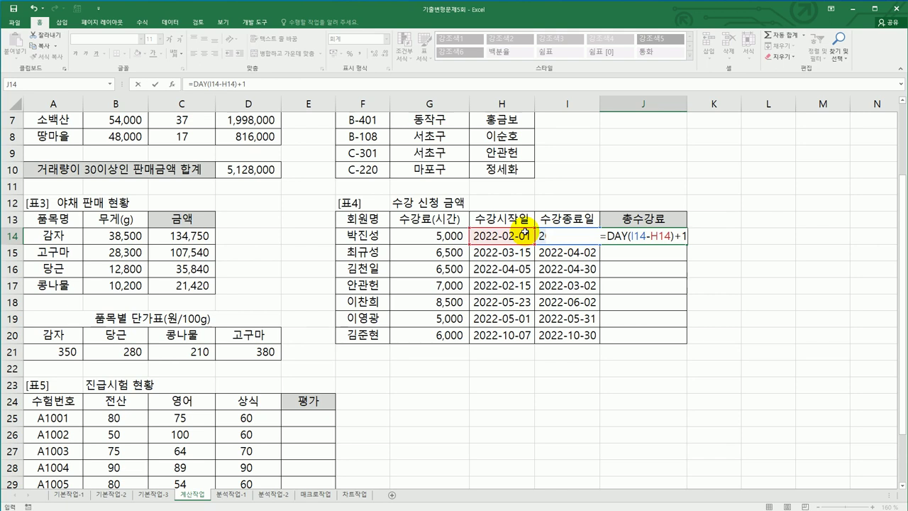
text(*)
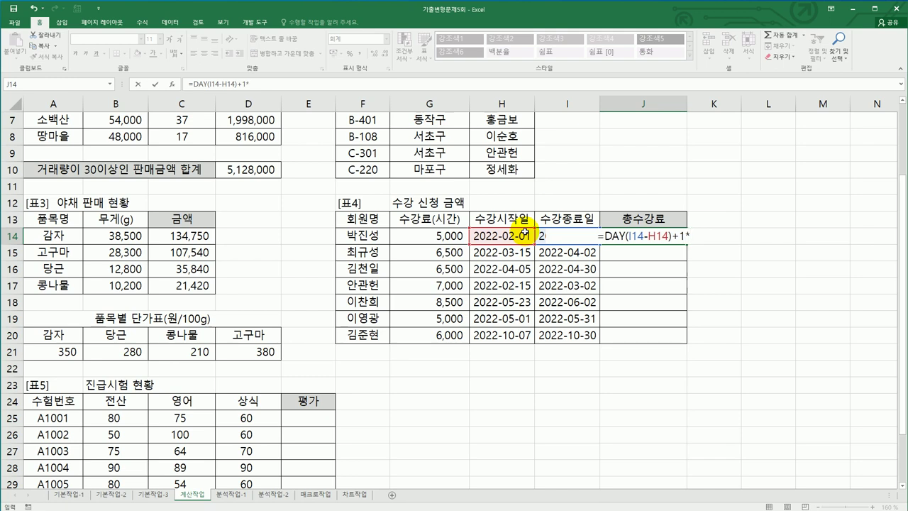
click(436, 240)
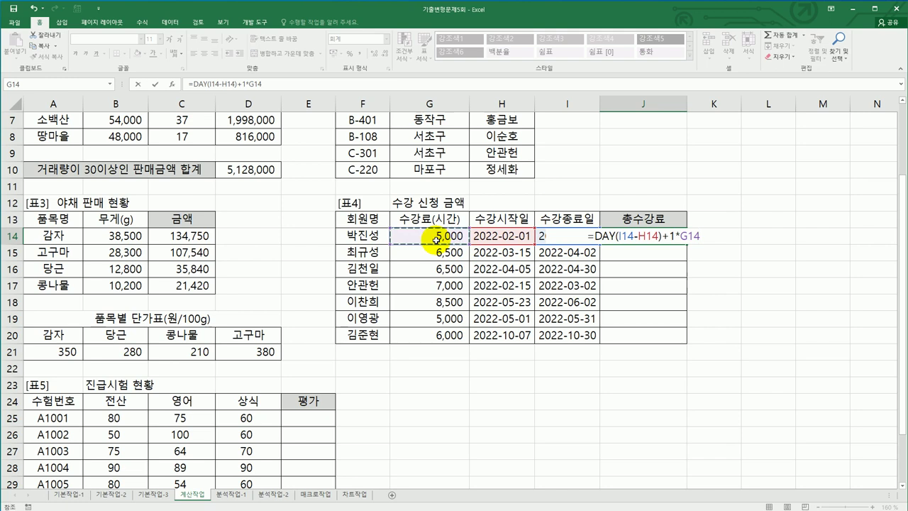
key(Return)
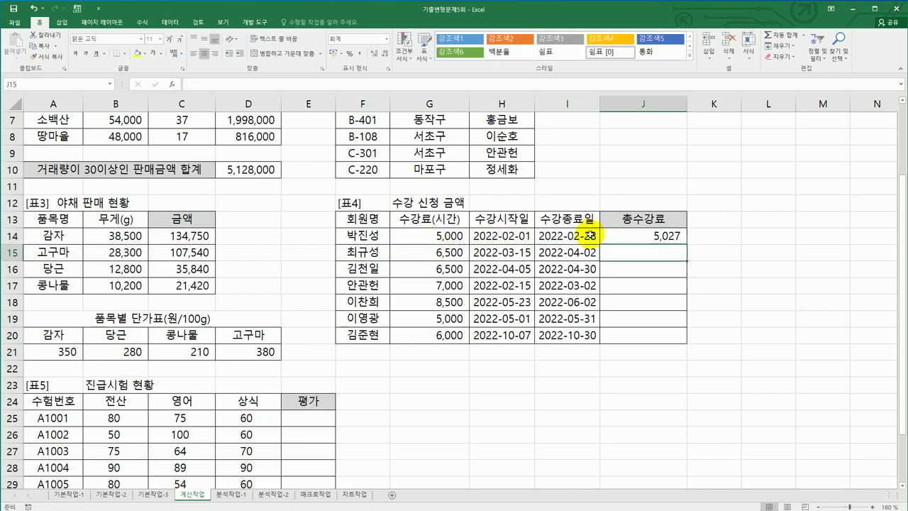
click(667, 230)
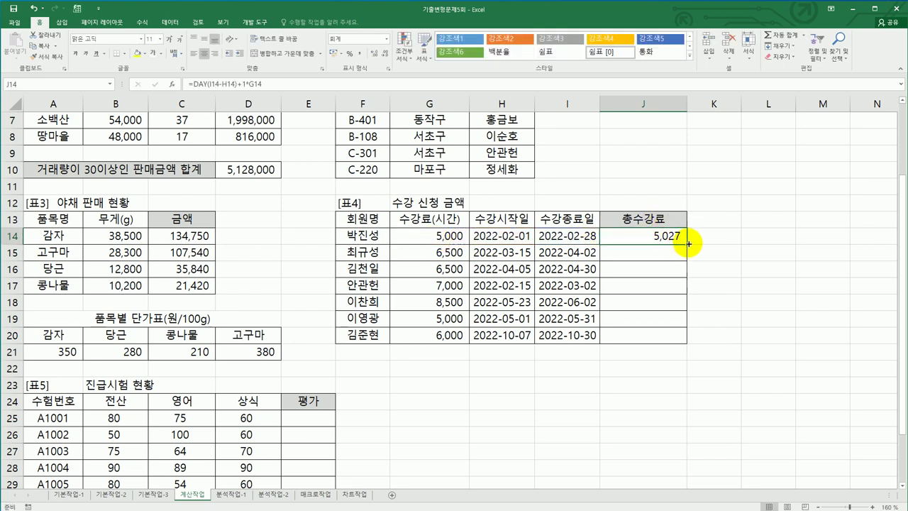
drag(687, 244, 683, 339)
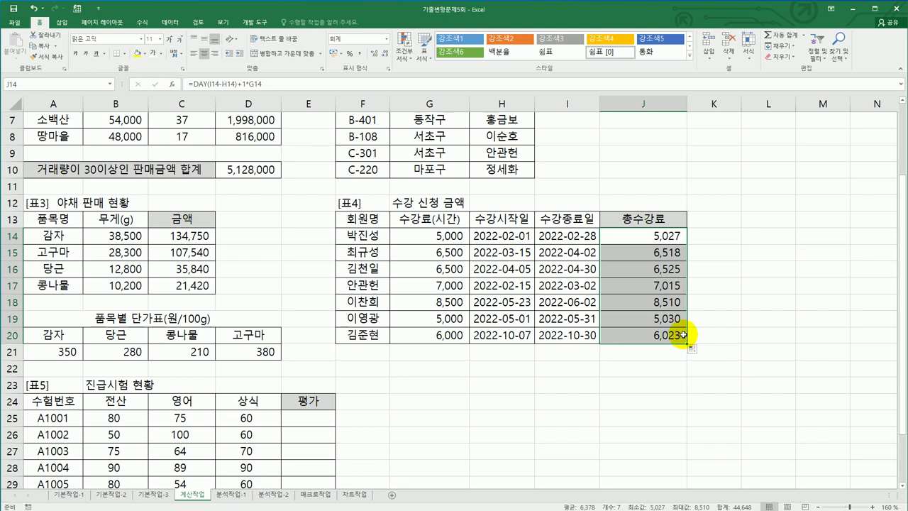
Enclose DAY(I14-H14)+1 in parentheses in J14's formula so the sum is multiplied by G14, and refill down to J20.
click(651, 234)
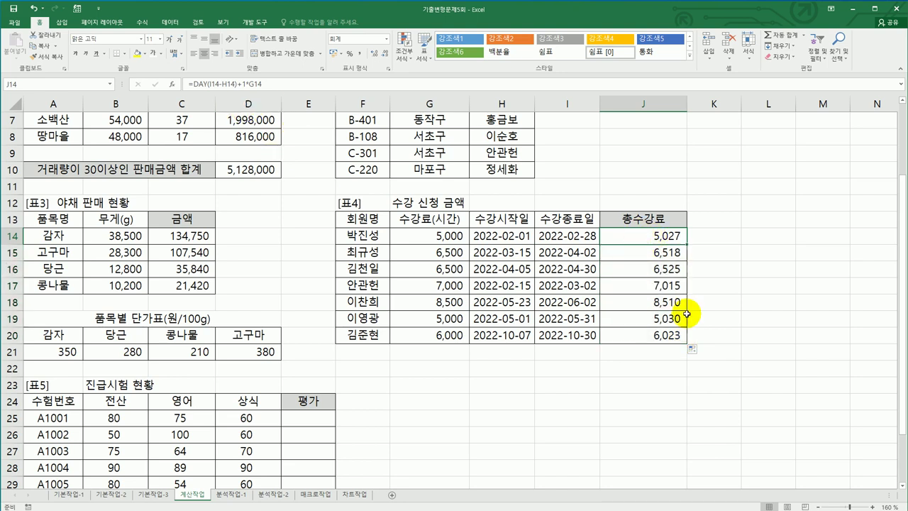
click(191, 84)
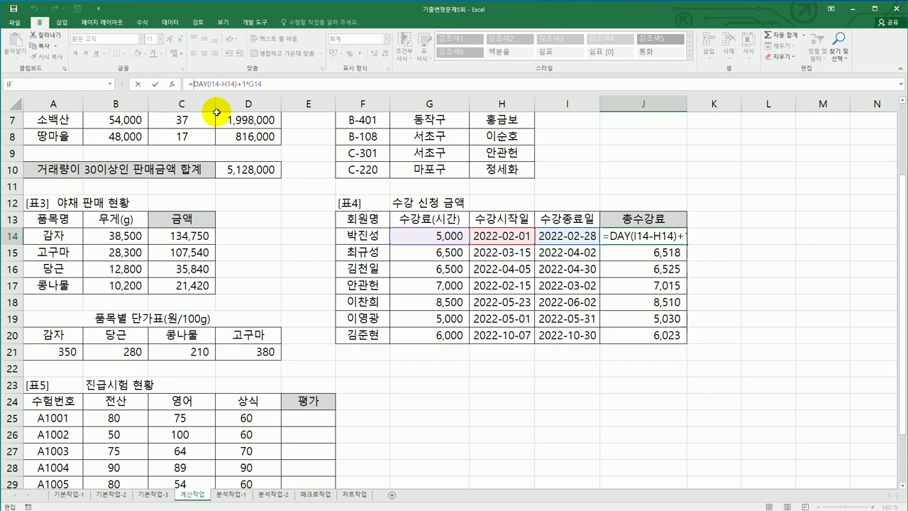
text(()
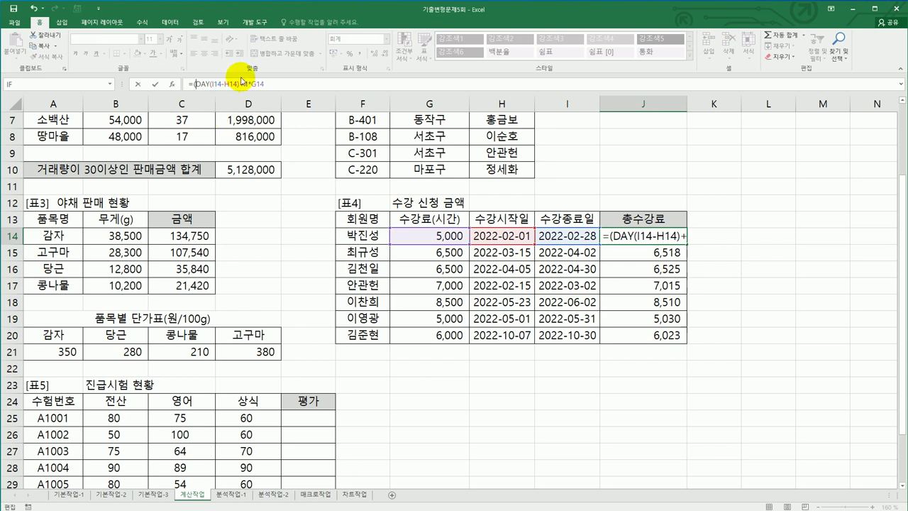
click(242, 83)
text())
key(Return)
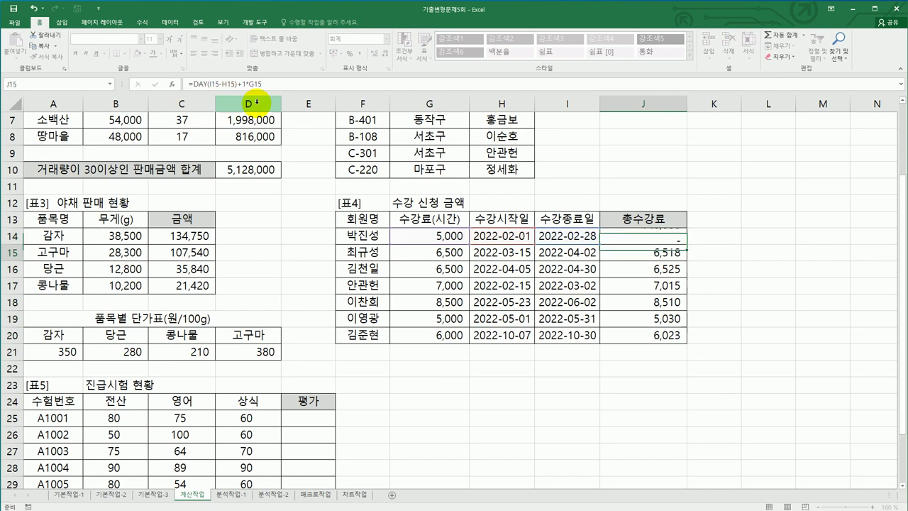
click(665, 239)
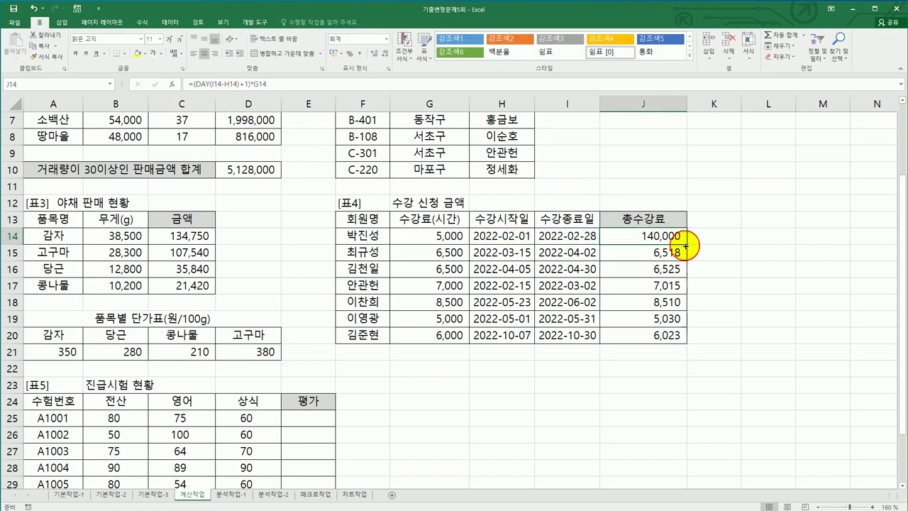
drag(687, 245, 678, 341)
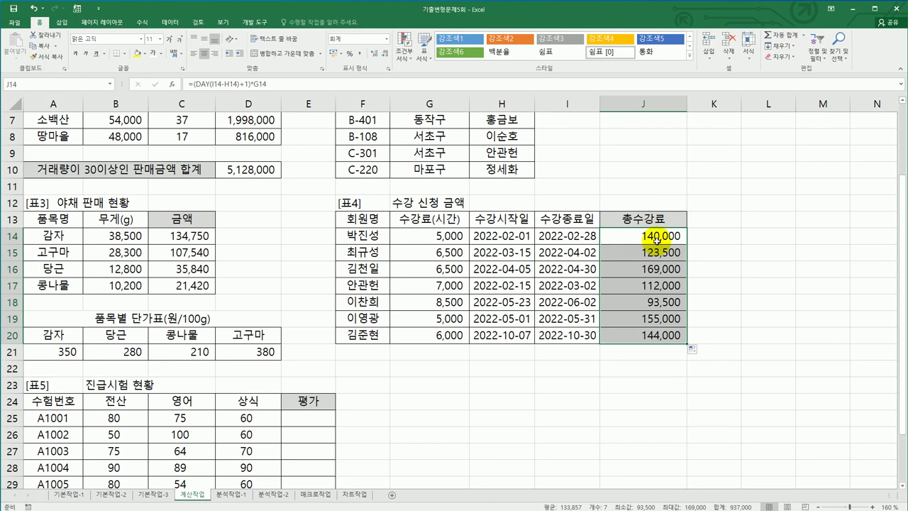
click(622, 193)
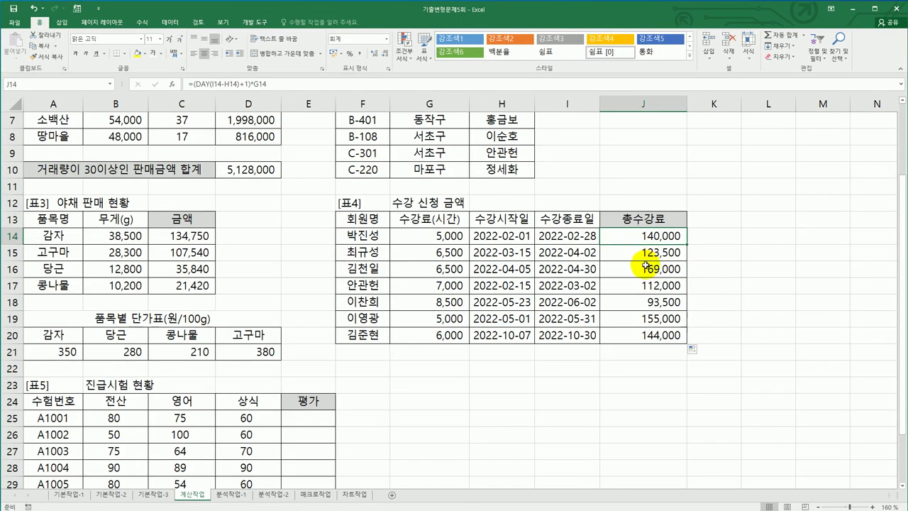
In E25 of the 진급시험 현황 table, start an IF formula with a nested AND condition.
scroll(662, 338, down, 1)
scroll(661, 339, down, 4)
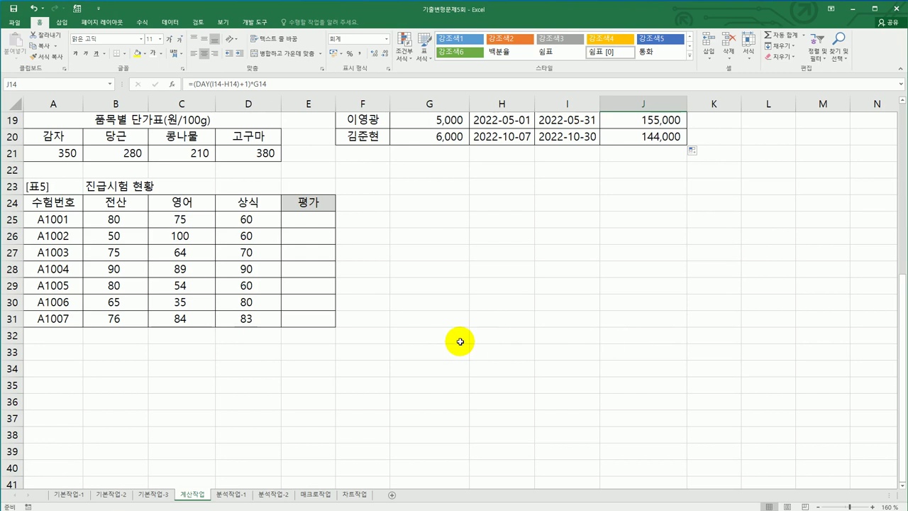
click(321, 222)
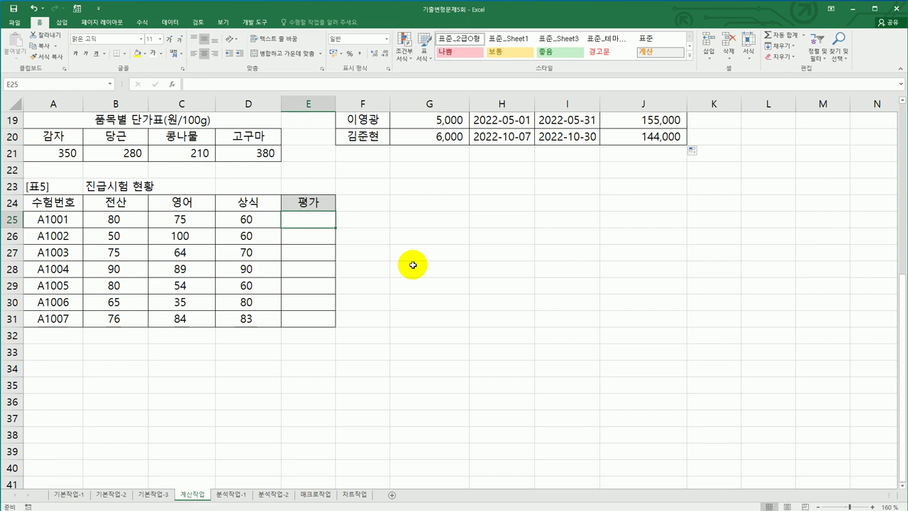
text(=)
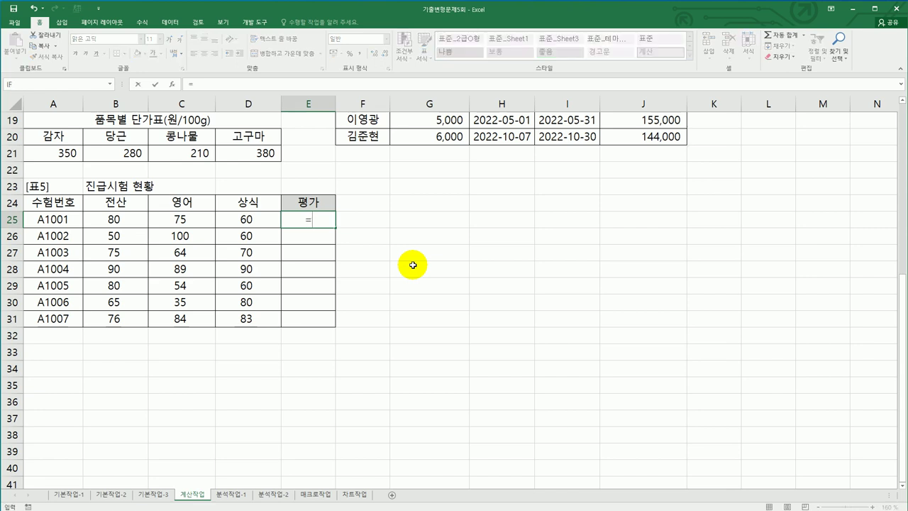
text(if)
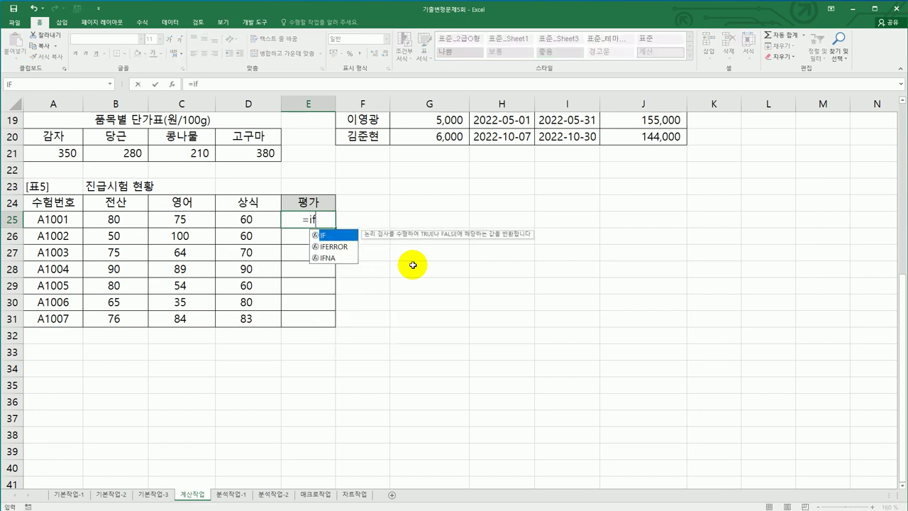
text((and()
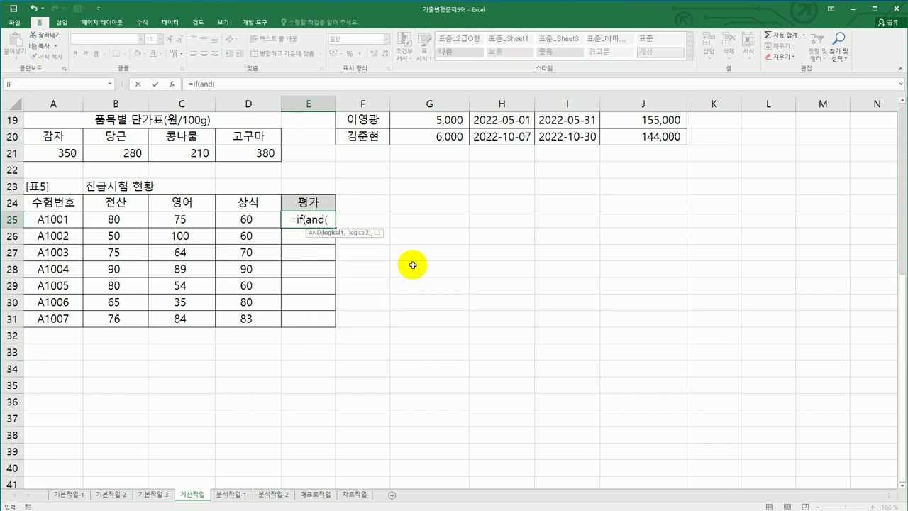
Add COUNTIF(B25:D25,">=50")=3 as the first AND condition in E25's formula.
text(coun)
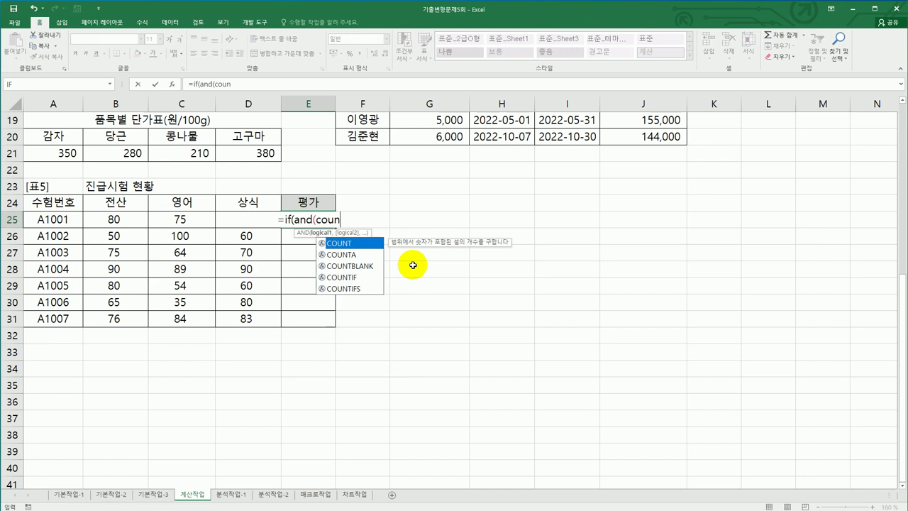
double_click(358, 282)
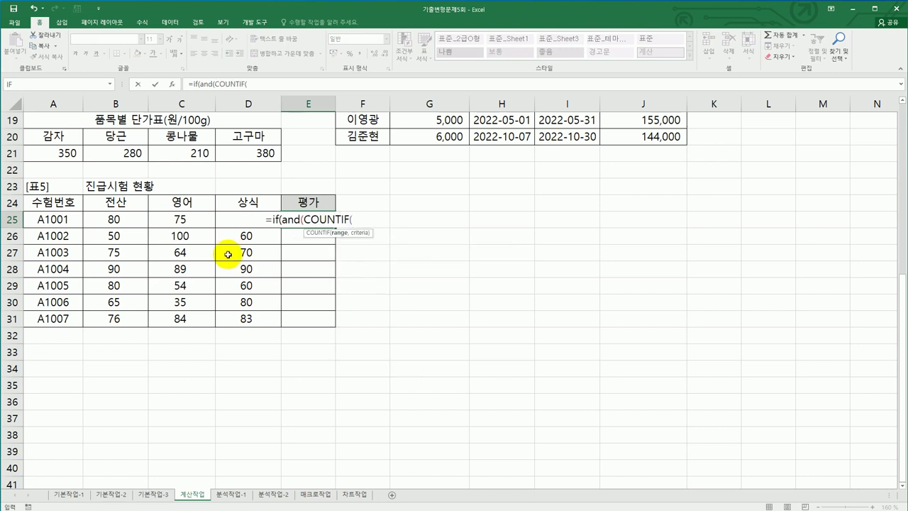
drag(120, 218, 250, 220)
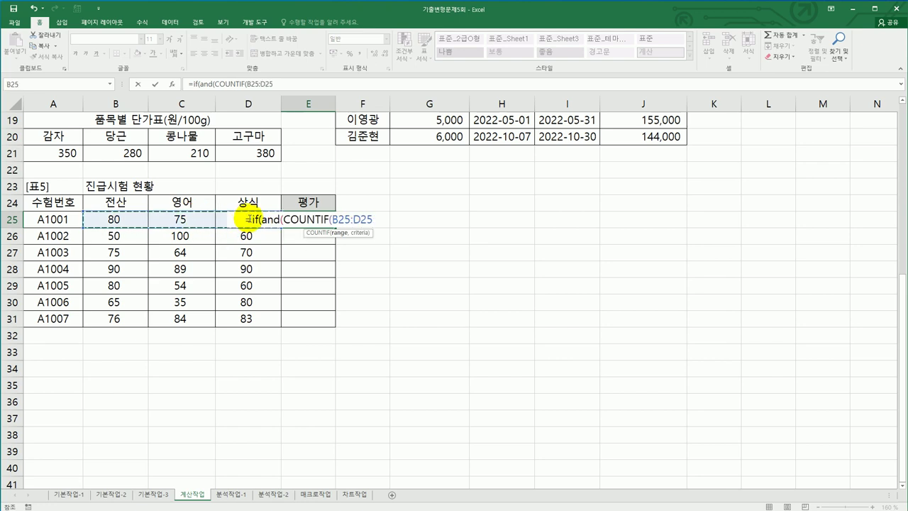
text(,">=)
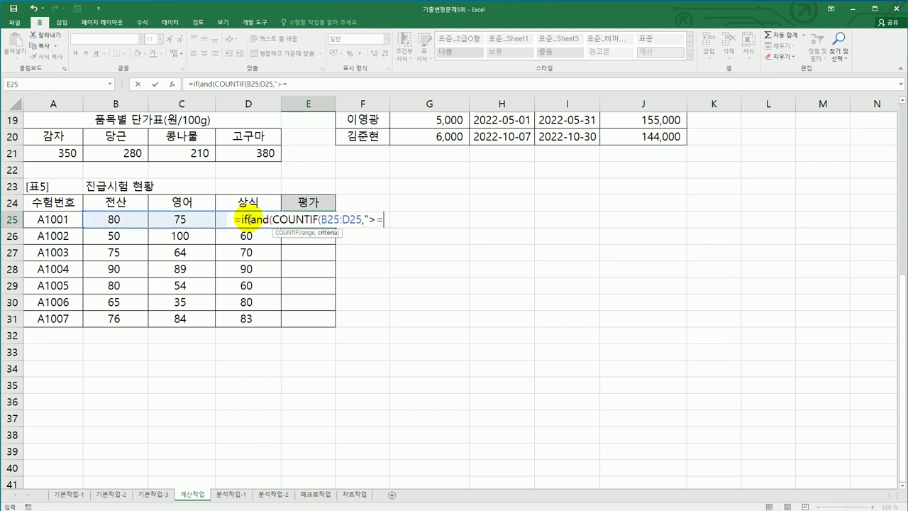
text(50")
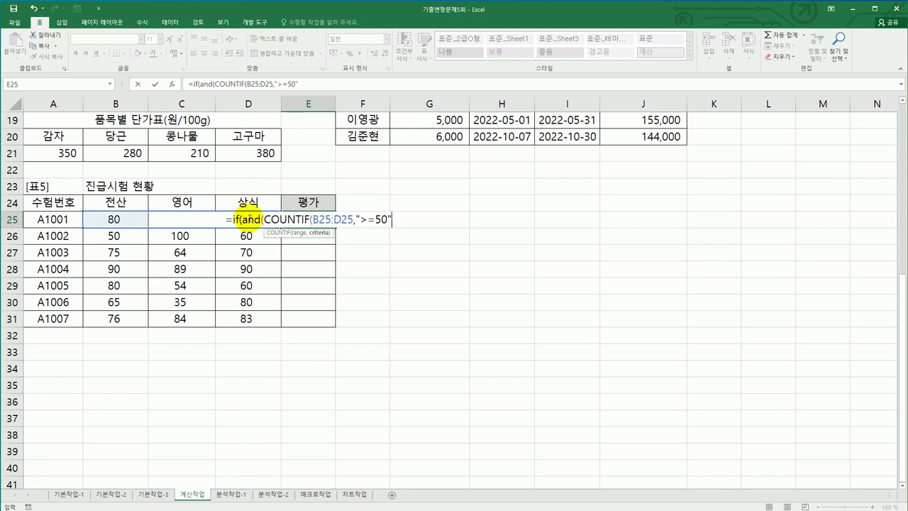
text())
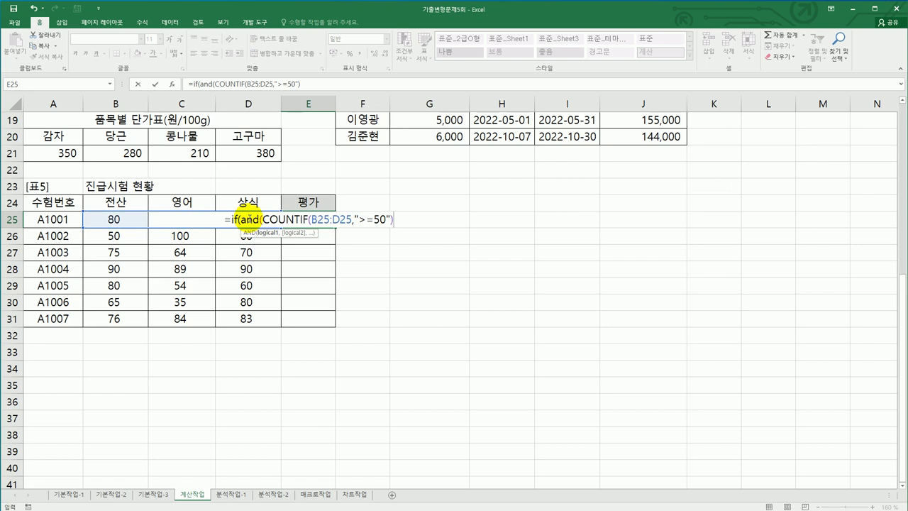
text(=3)
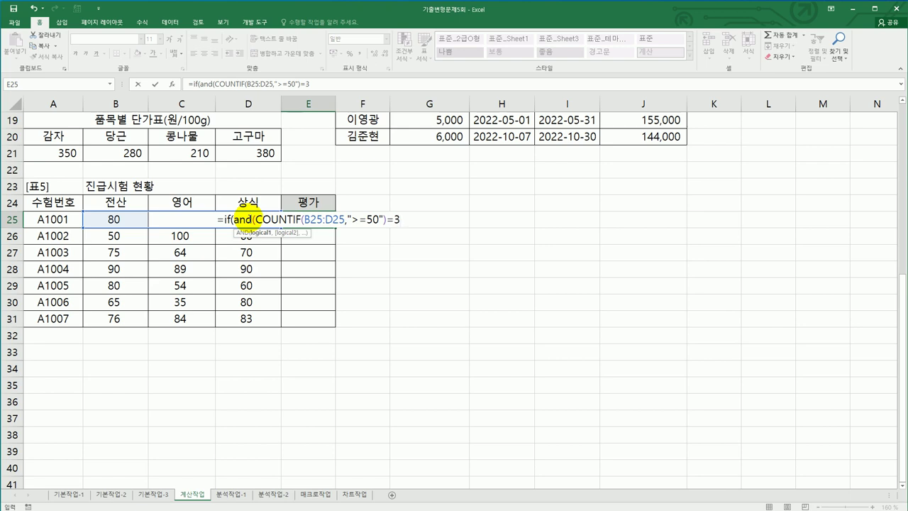
Add AVERAGE(B25:D25)>=70 as the second AND condition in E25's formula and close the AND function.
text(,)
text(av)
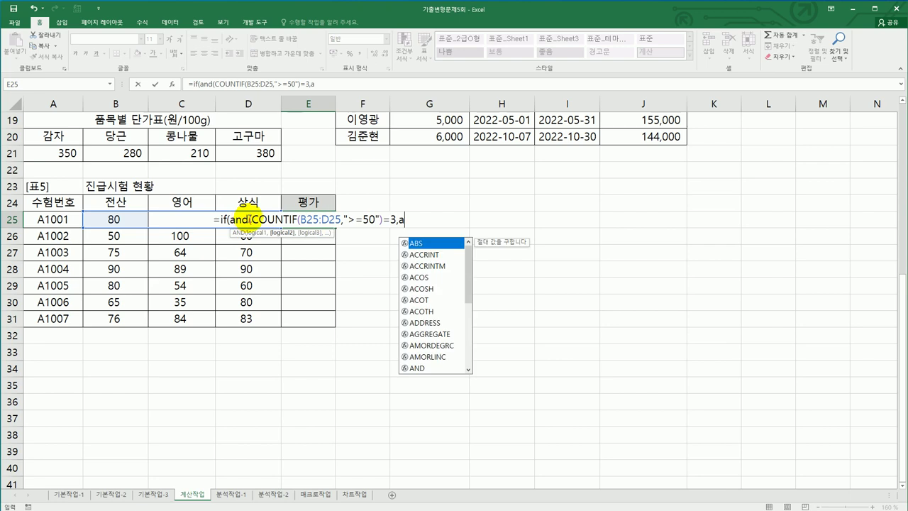
key(Tab)
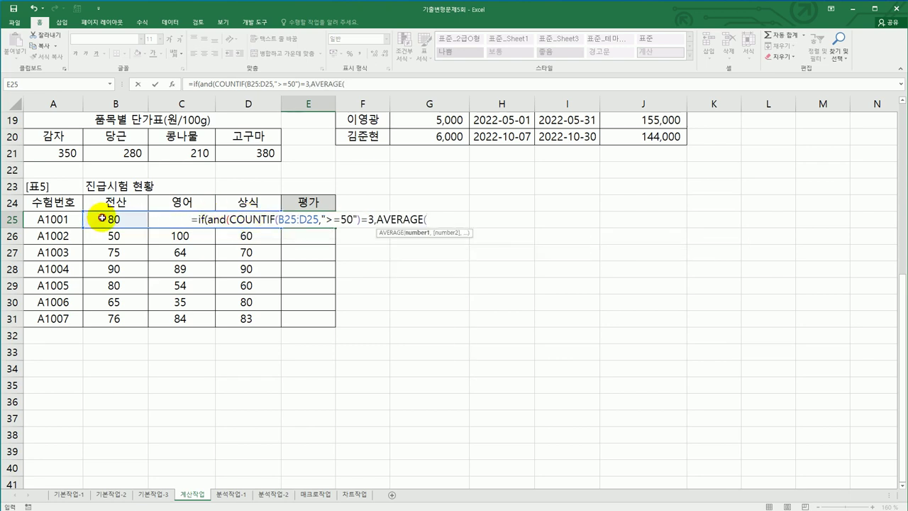
drag(100, 214, 229, 217)
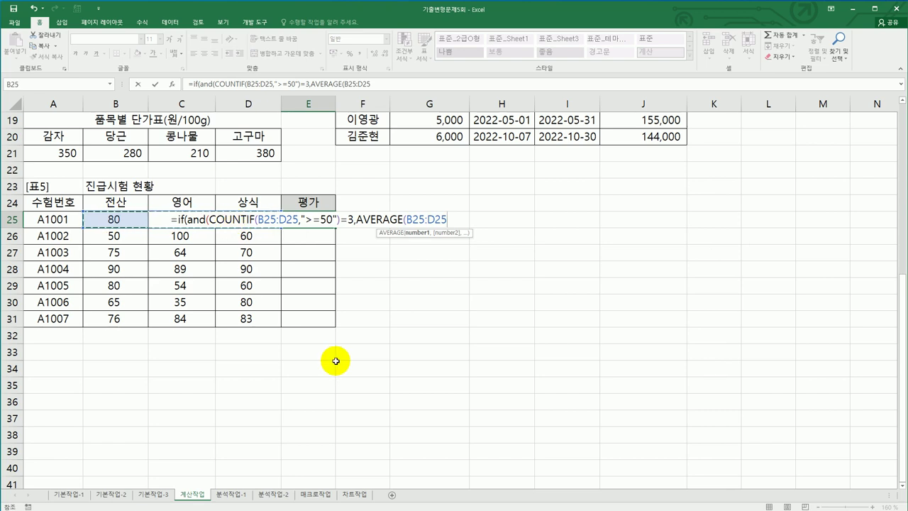
text())
text(>=70)
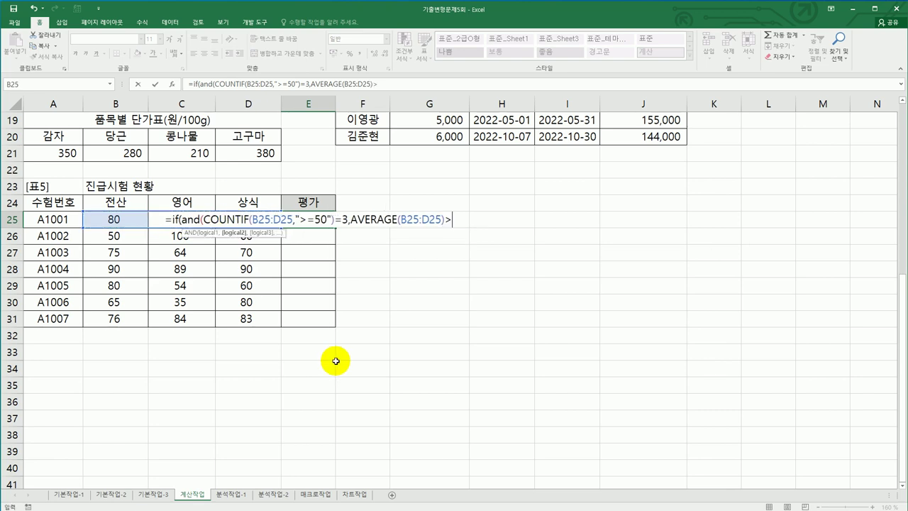
text())
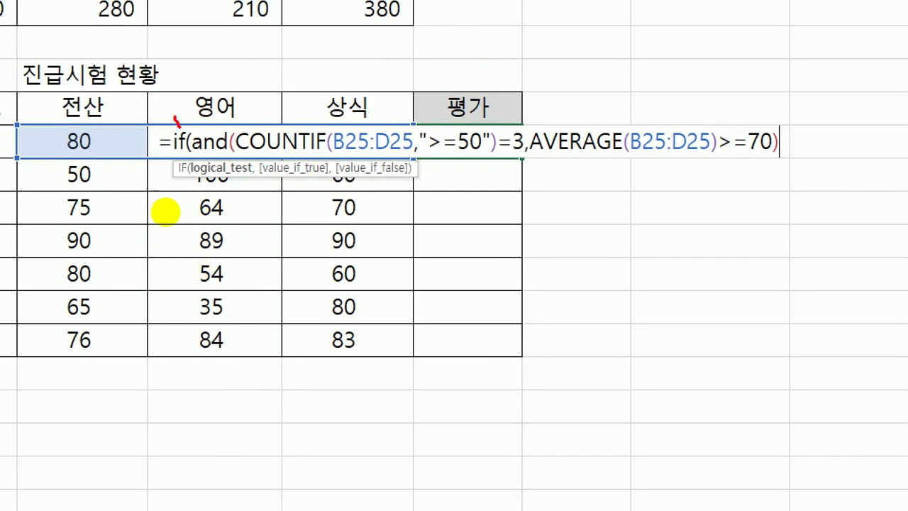
drag(174, 116, 200, 101)
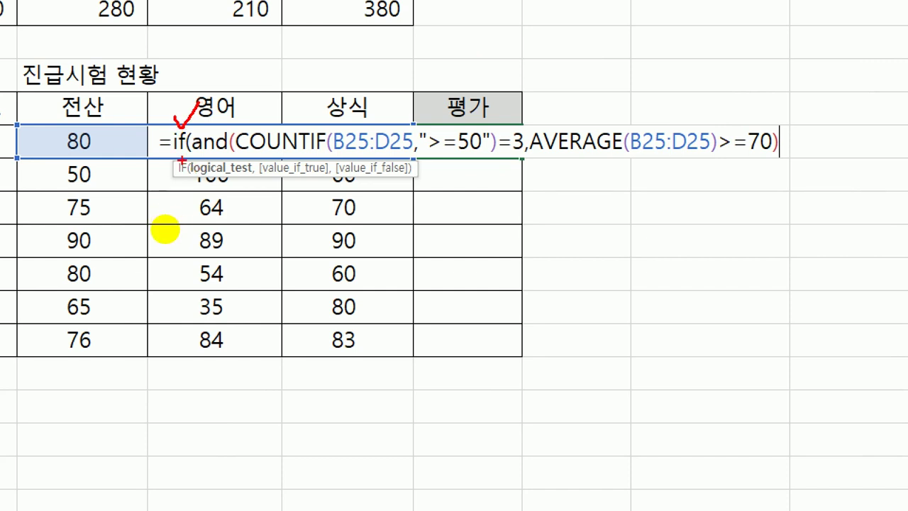
mouse_move(215, 161)
mouse_down()
mouse_move(200, 149)
mouse_move(206, 163)
mouse_move(225, 142)
mouse_move(213, 163)
mouse_up()
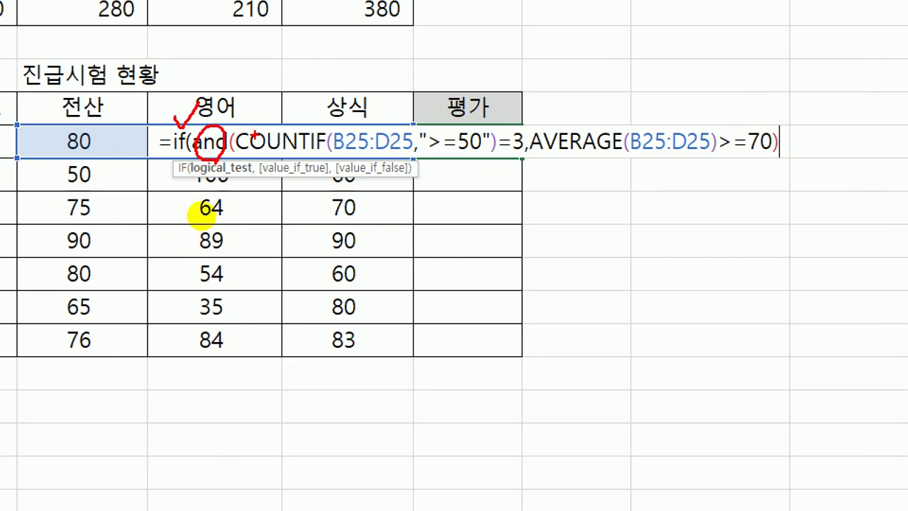
drag(237, 150, 516, 157)
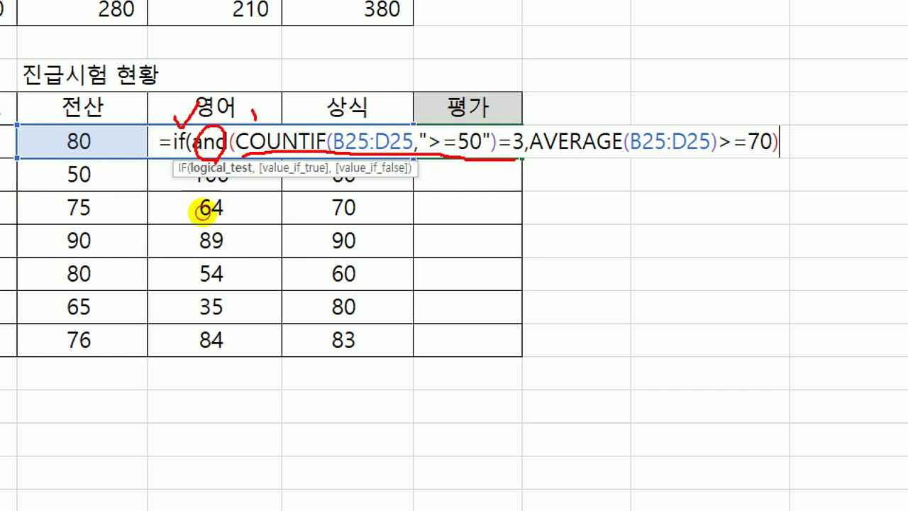
drag(252, 110, 291, 91)
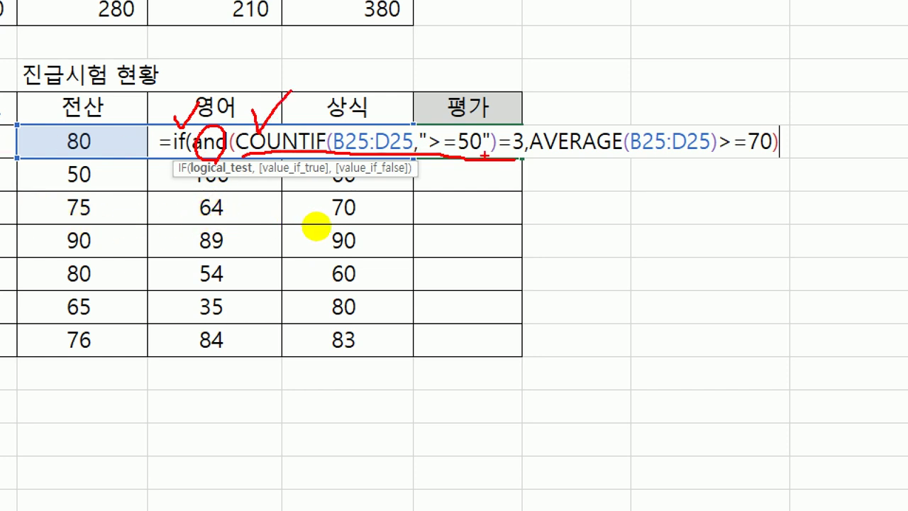
mouse_move(415, 136)
mouse_down()
mouse_move(426, 151)
mouse_move(496, 132)
mouse_move(419, 135)
mouse_up()
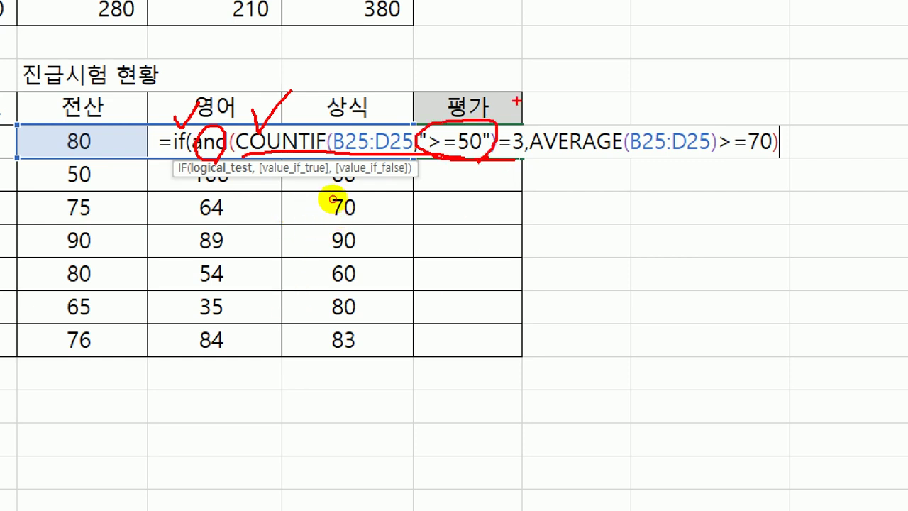
drag(518, 121, 541, 91)
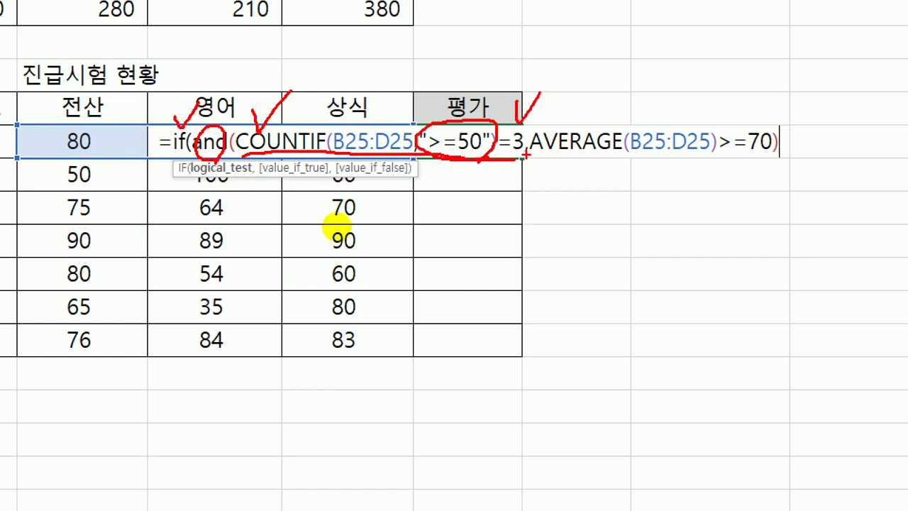
drag(554, 90, 518, 188)
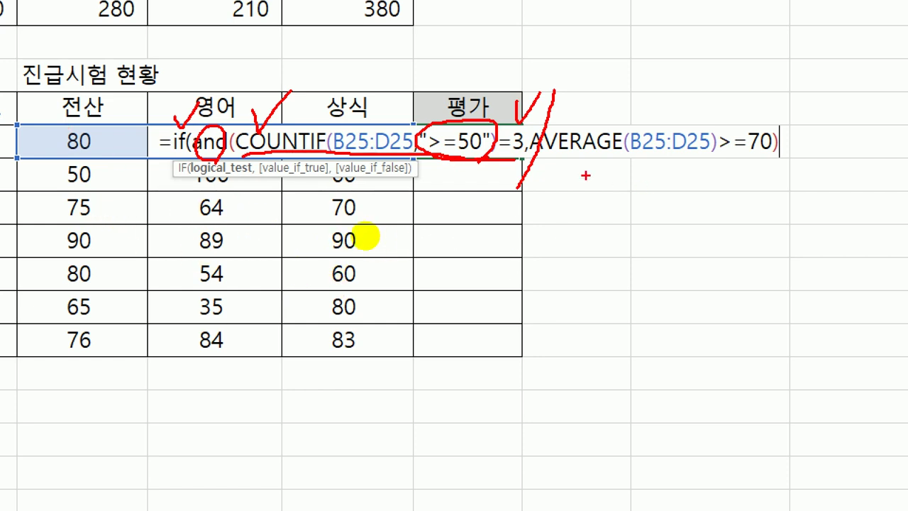
drag(526, 161, 710, 172)
mouse_move(784, 163)
mouse_down()
mouse_move(710, 165)
mouse_move(772, 114)
mouse_move(791, 162)
mouse_up()
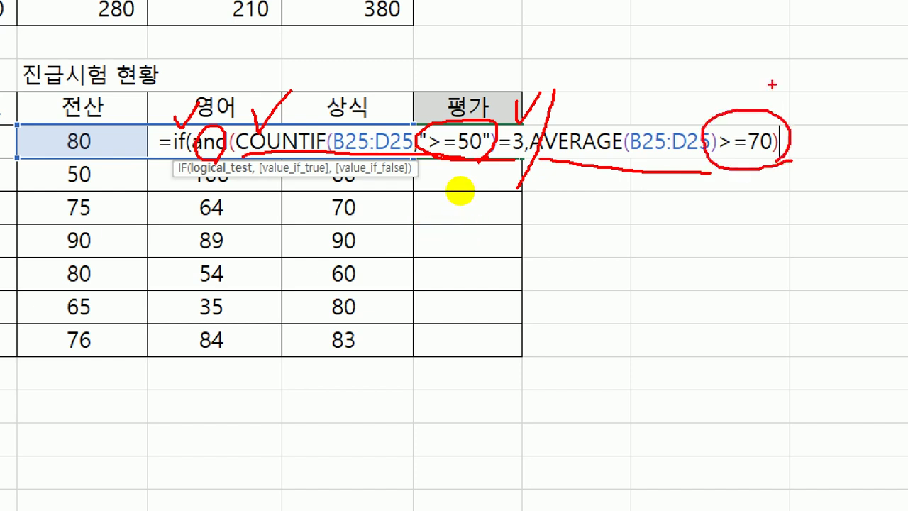
key(Escape)
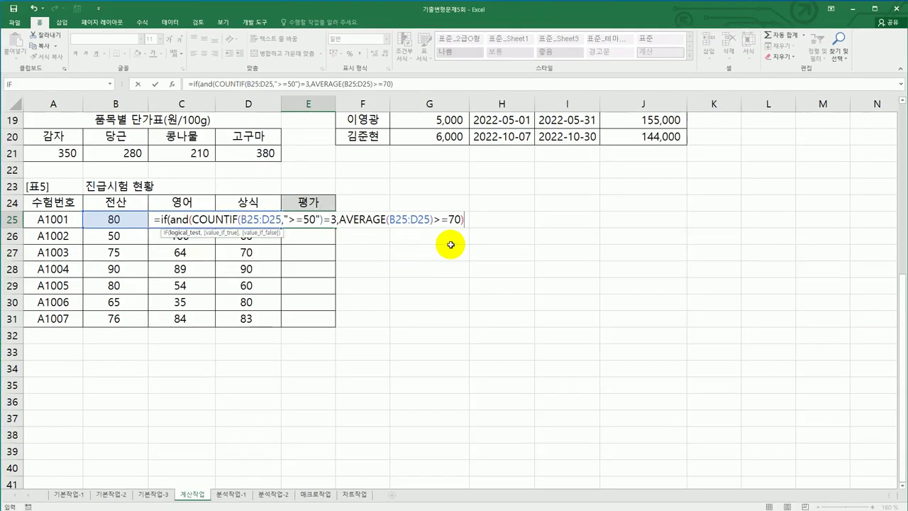
Complete E25's IF function with "합격" if true and "불합격" if false, and fill the formula down to E31.
text(,)
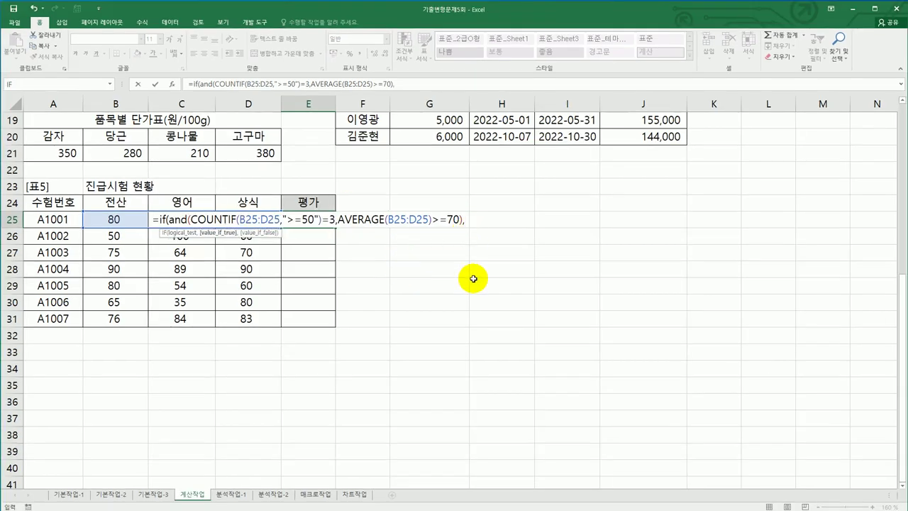
click(173, 85)
click(476, 171)
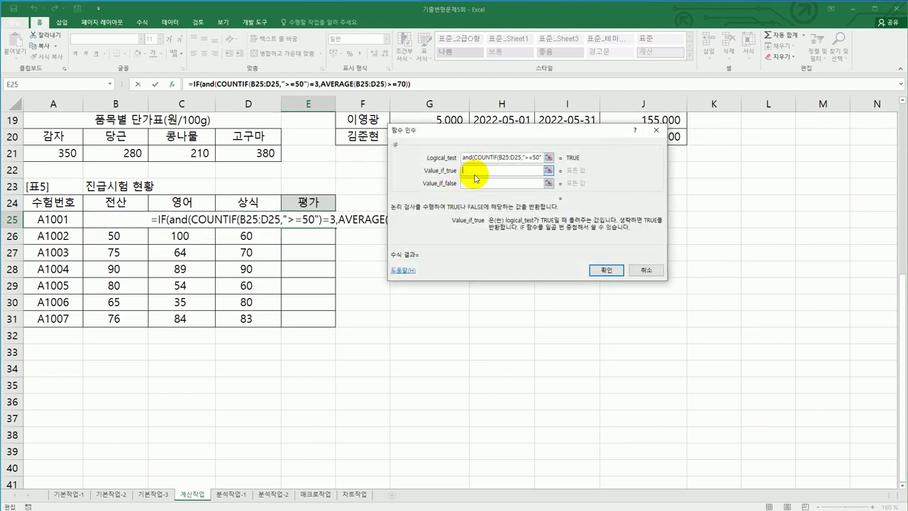
text(합격)
key(Tab)
text(불)
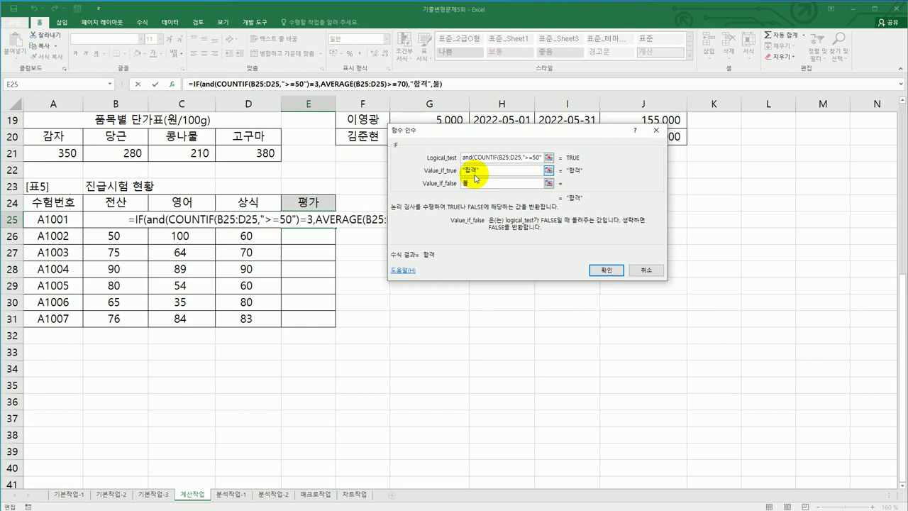
text(합ㄱ격)
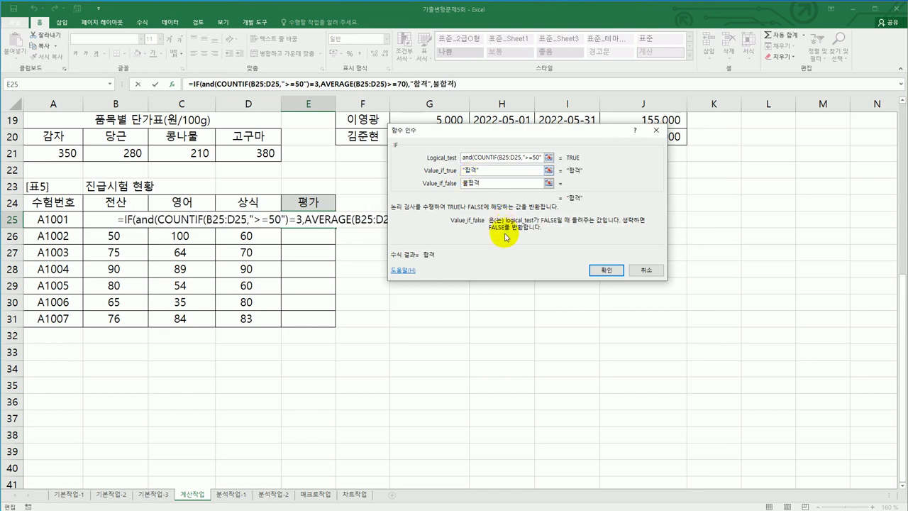
click(604, 269)
drag(336, 227, 321, 321)
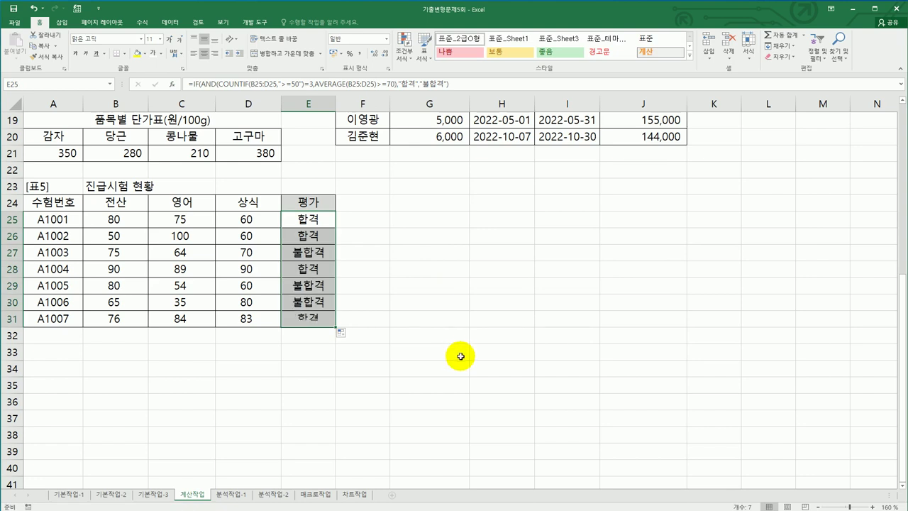
Switch to the 분석작업-1 sheet containing the 자동차 할부금 계산표.
scroll(461, 356, up, 3)
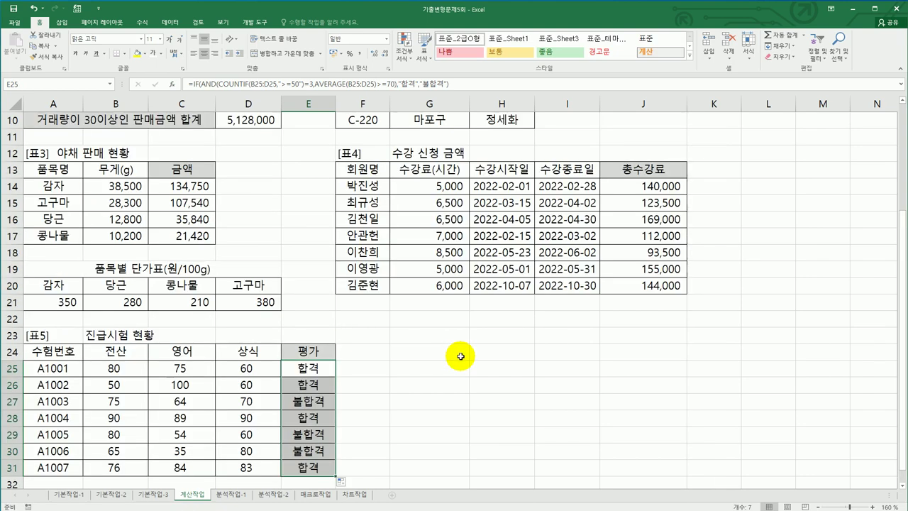
scroll(461, 356, up, 3)
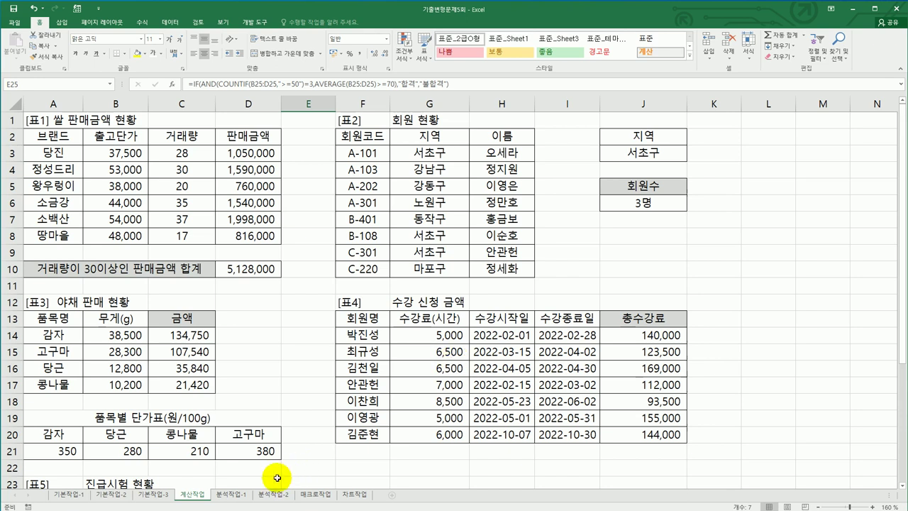
click(245, 493)
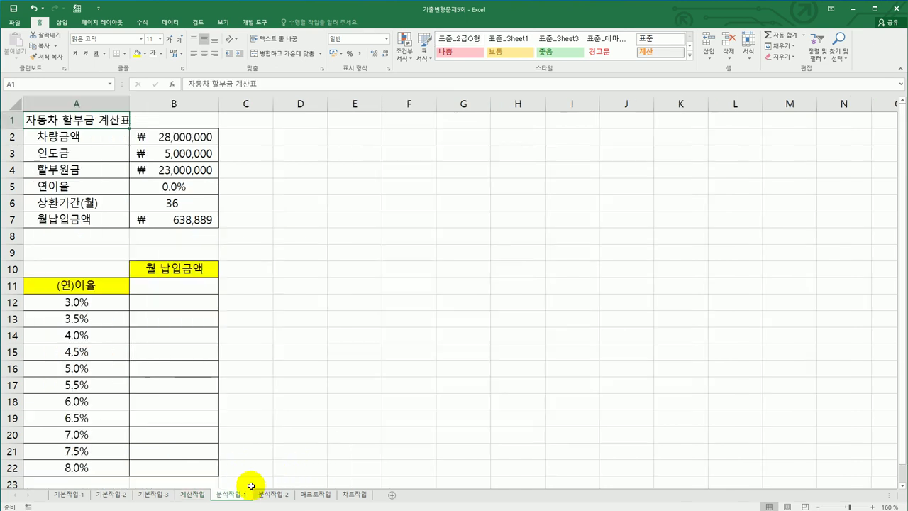
click(354, 424)
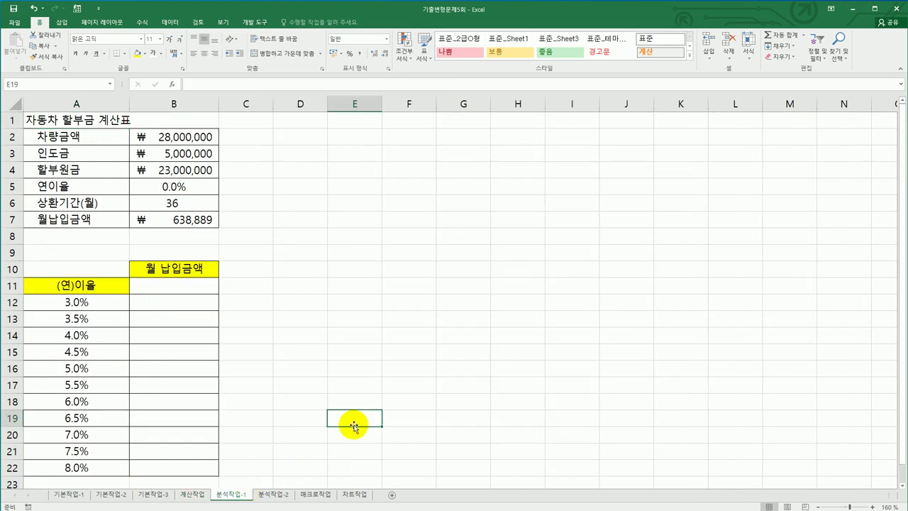
Examine how the rates in A12:A22 relate to 연이율 in B5 and the 월납입금액 formula in B7, ending on cell B11.
drag(108, 302, 107, 465)
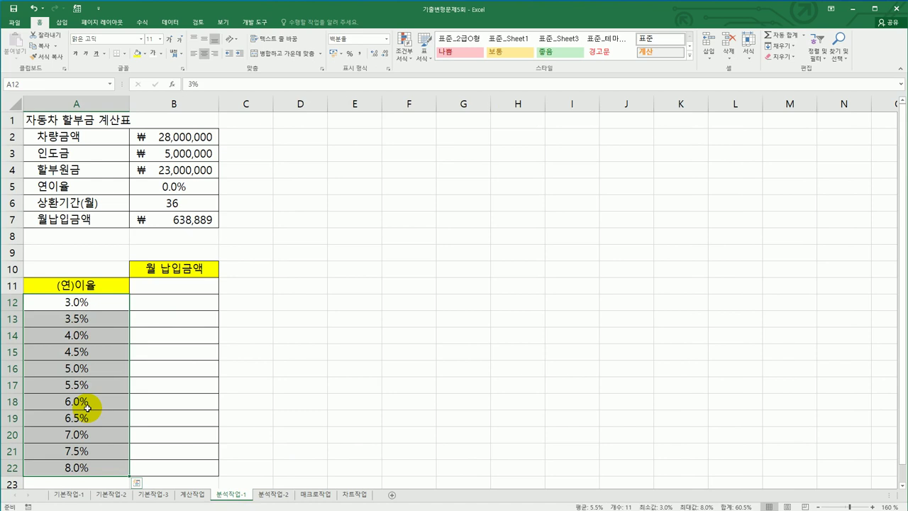
click(85, 302)
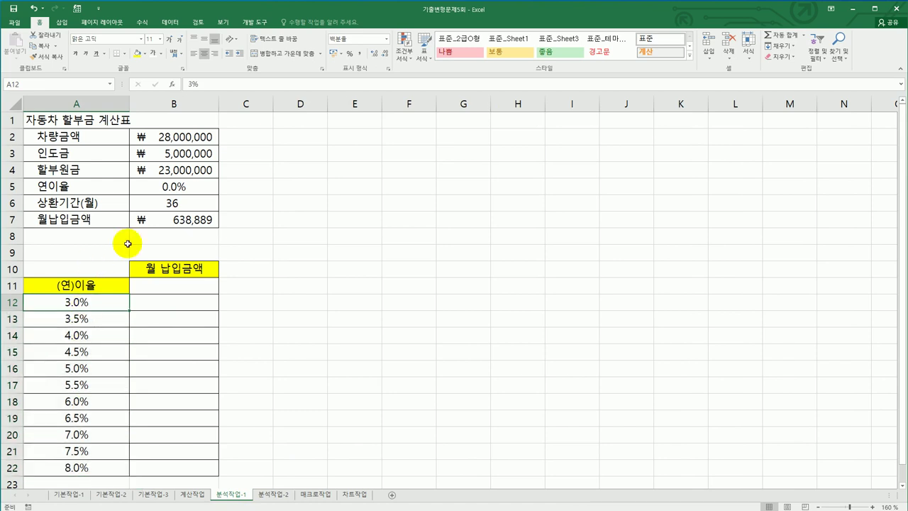
click(171, 186)
click(98, 302)
click(173, 186)
click(91, 320)
click(174, 187)
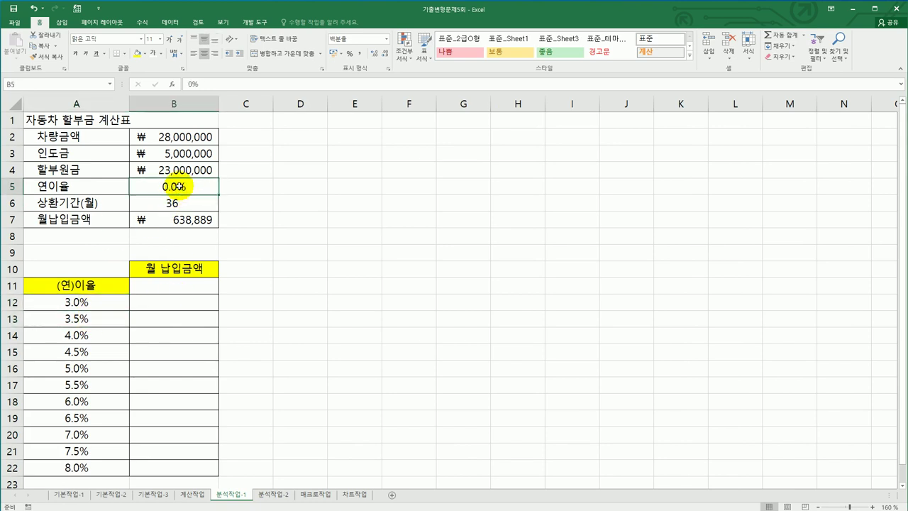
click(177, 219)
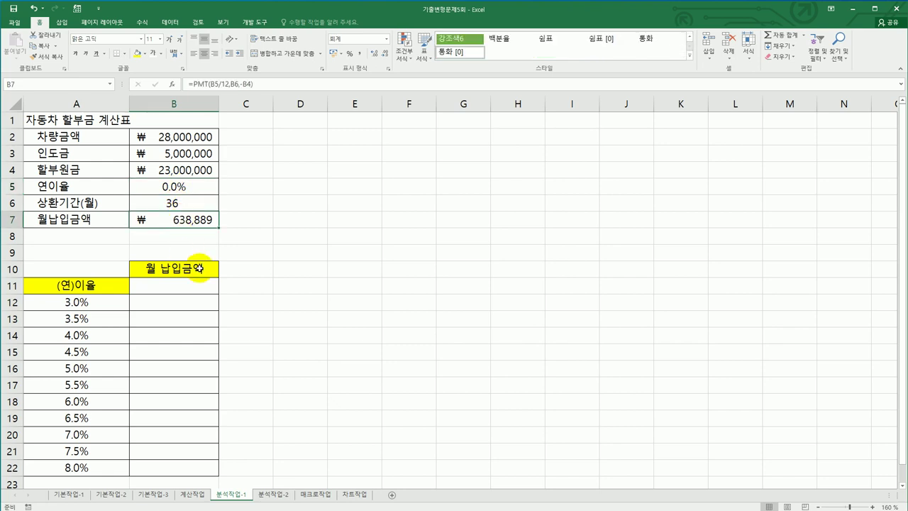
click(184, 285)
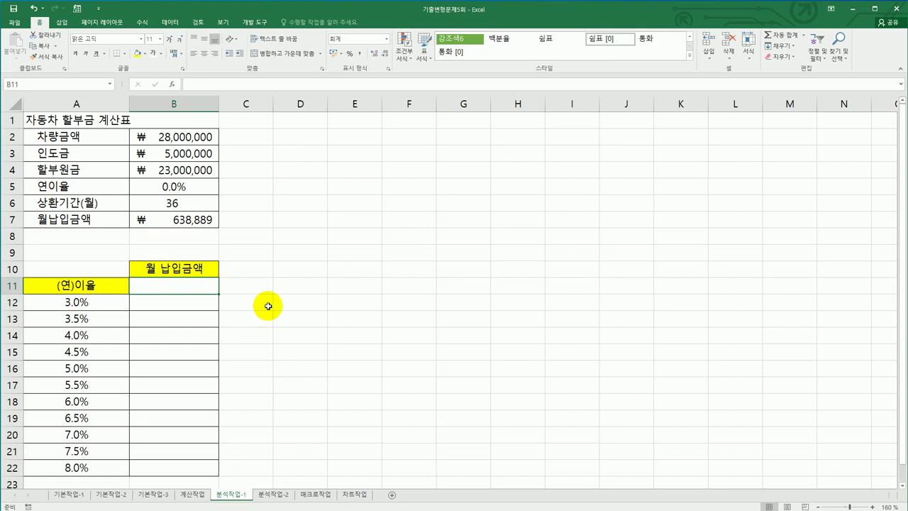
Enter the formula =B7 in cell B11 to reference 월납입금액.
text(=)
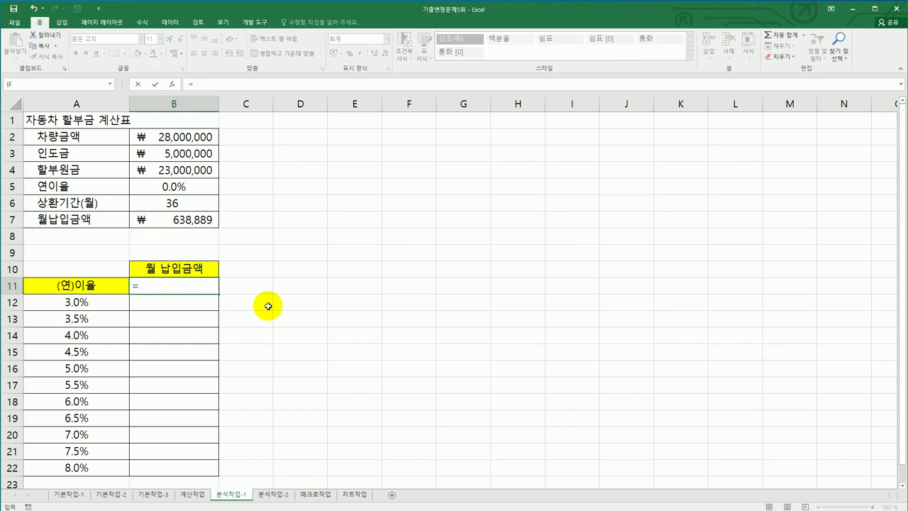
click(183, 220)
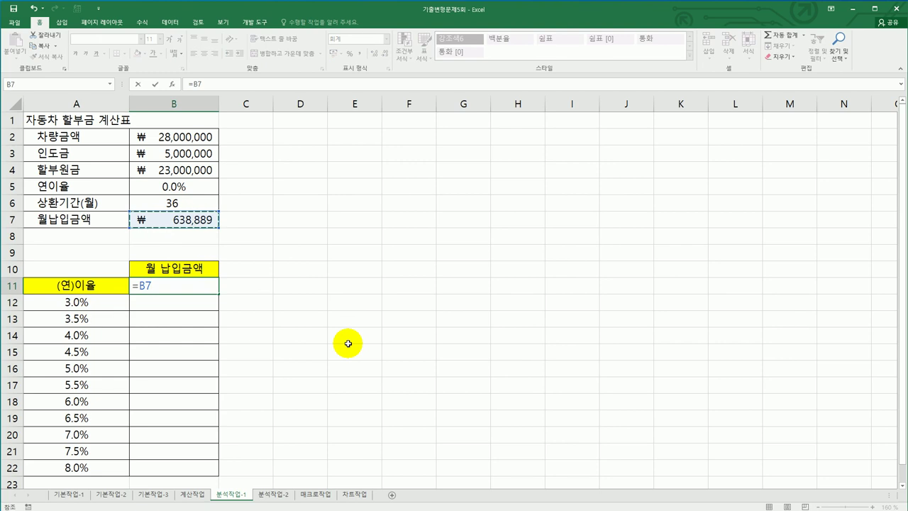
key(Return)
Create a what-if data table over A11:B22 with B5 as the column input cell and no row input cell.
drag(108, 290, 203, 462)
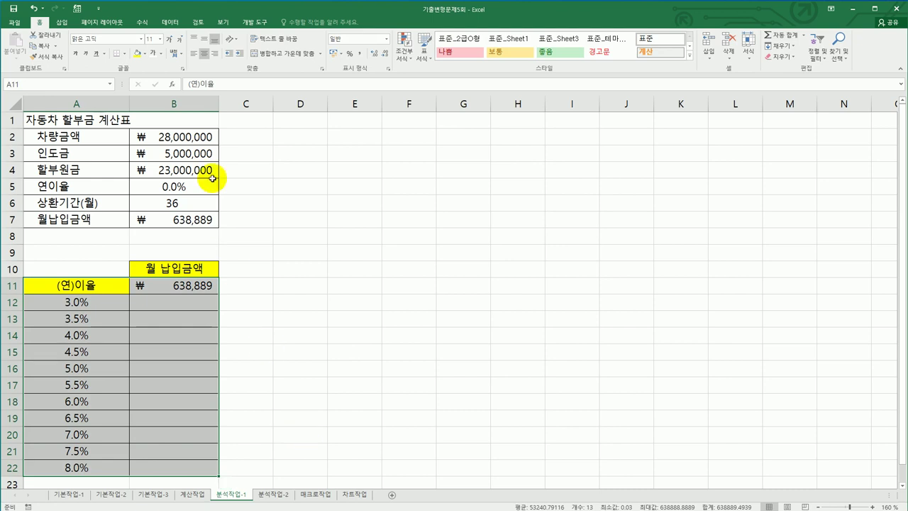
click(178, 25)
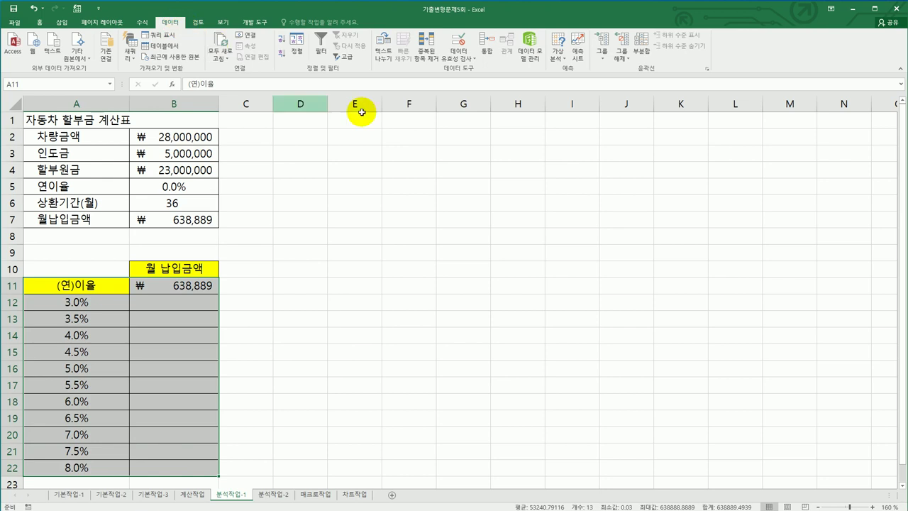
click(557, 60)
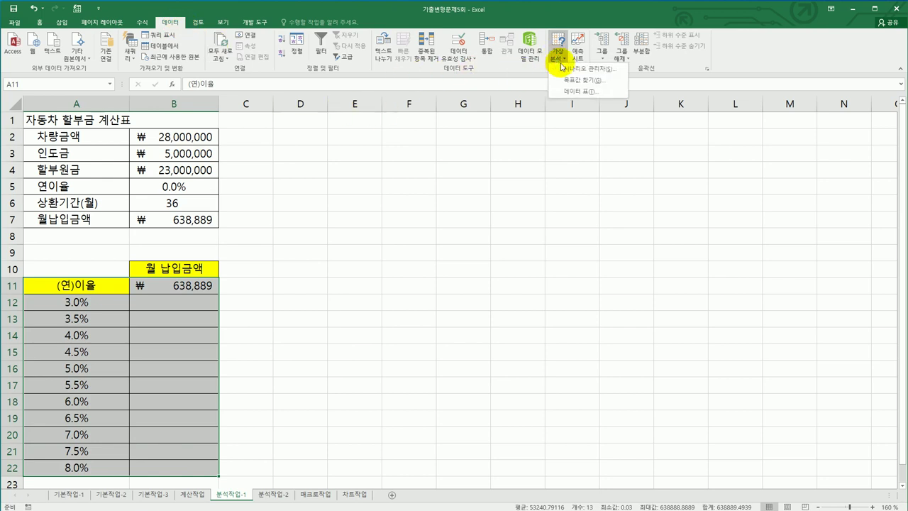
click(567, 92)
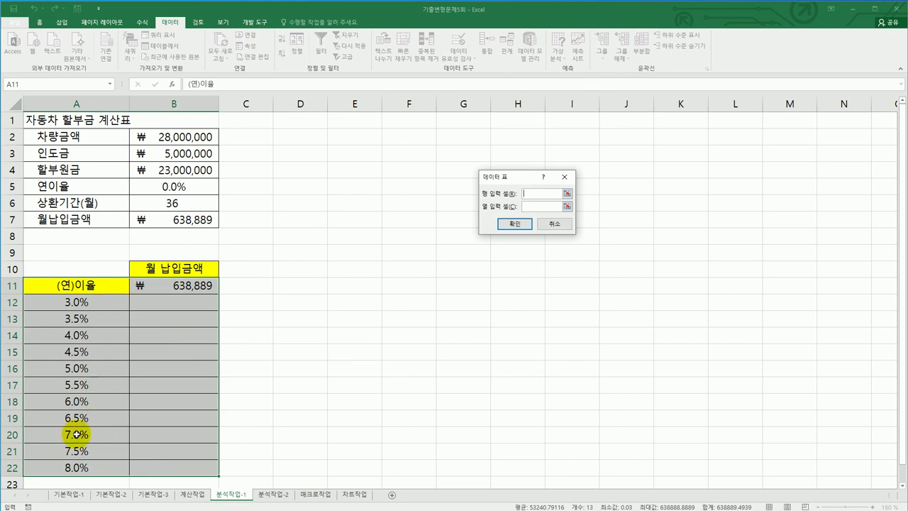
click(529, 207)
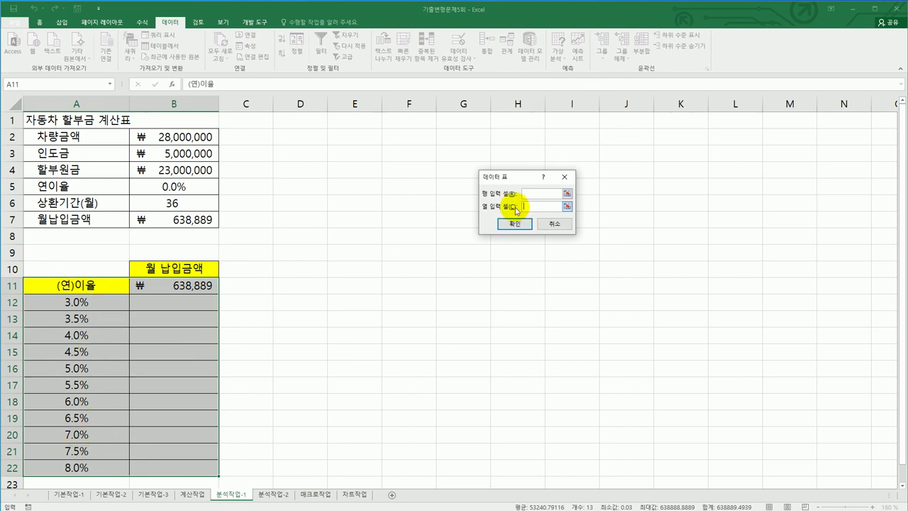
click(211, 191)
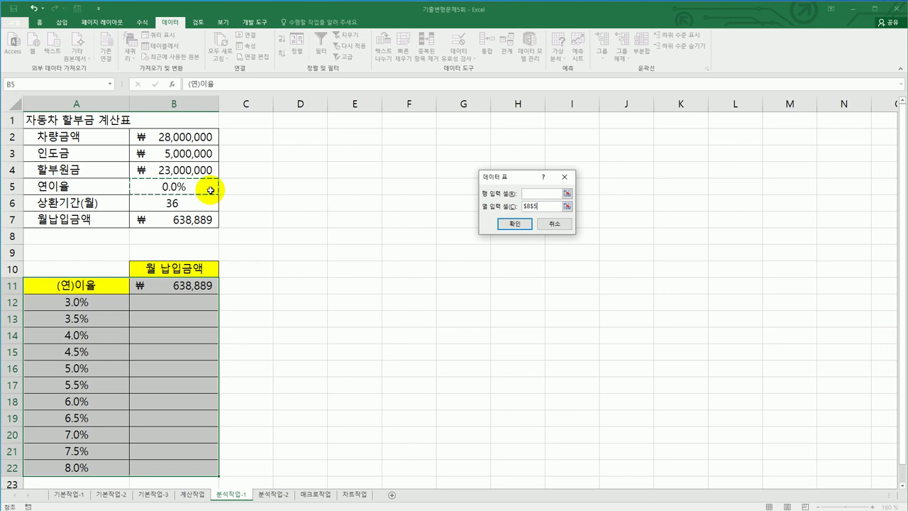
click(508, 224)
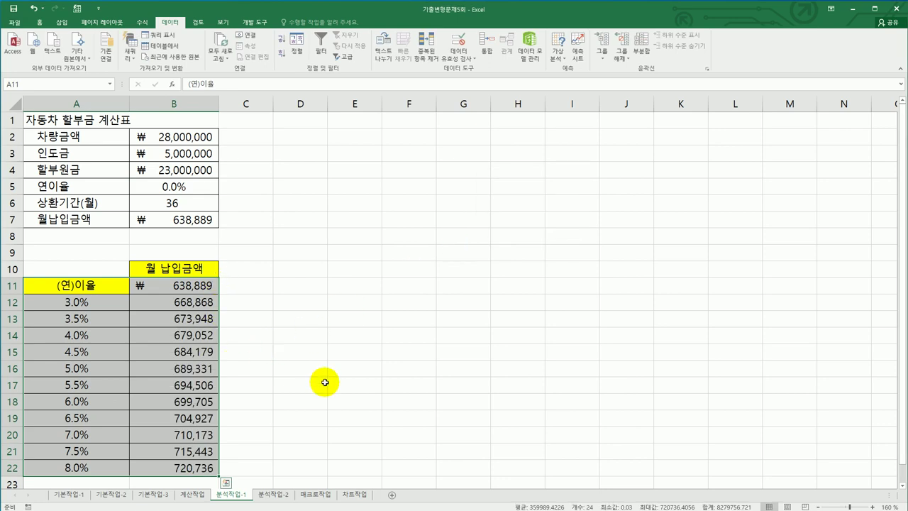
On the 분석작업-2 sheet, create a PivotTable from A3:G12, placing it on the existing worksheet at A18.
click(274, 497)
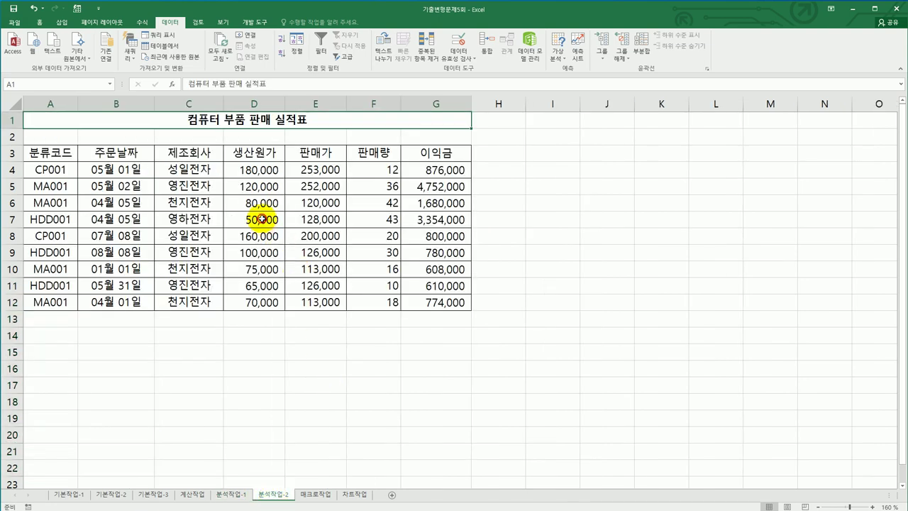
click(263, 219)
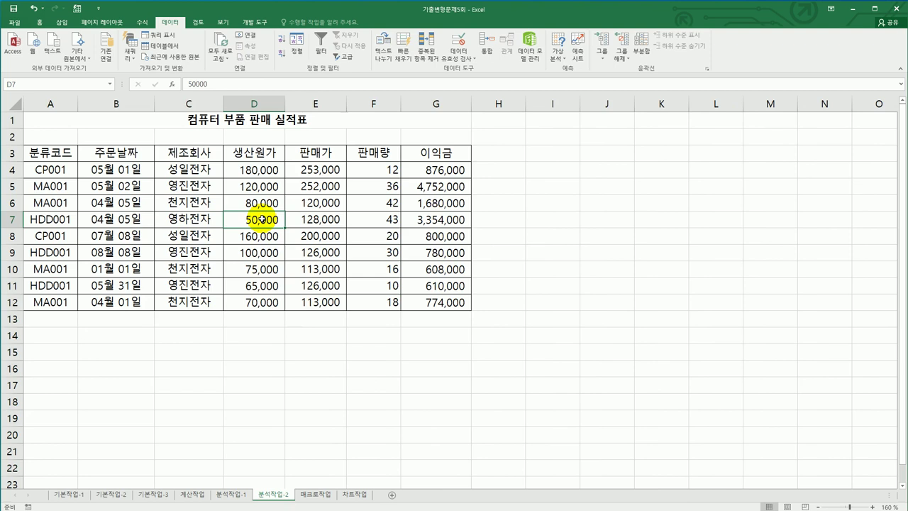
click(61, 22)
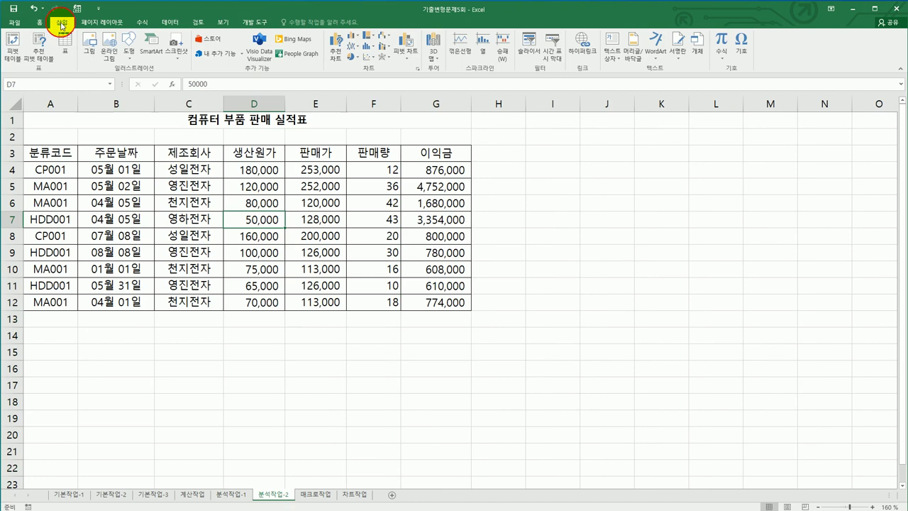
click(13, 44)
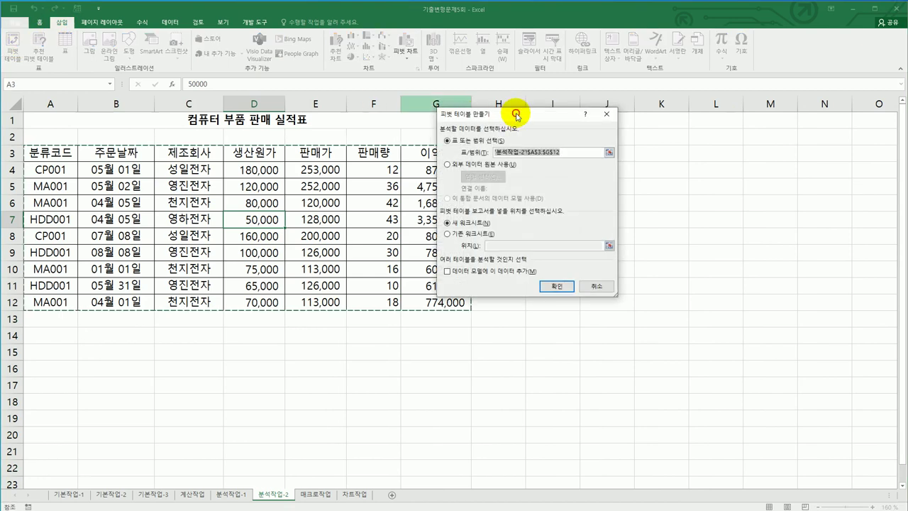
drag(517, 118, 624, 149)
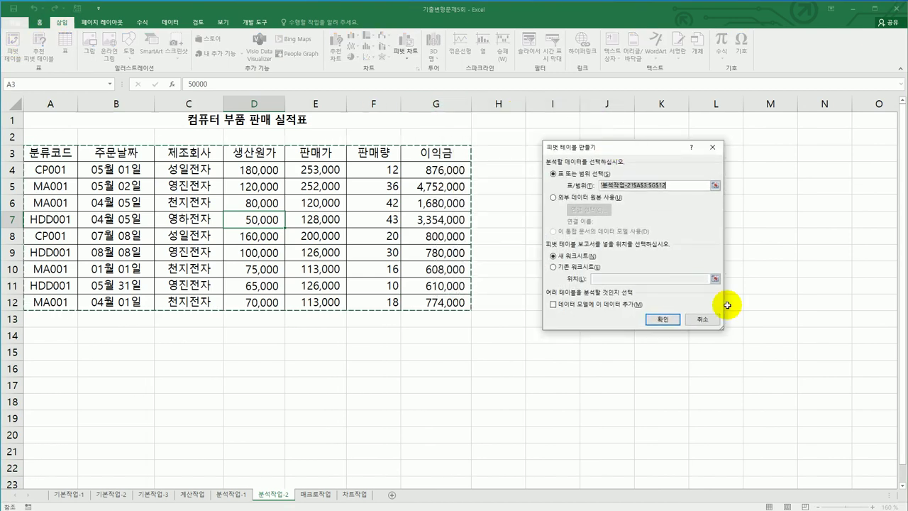
click(577, 266)
click(609, 280)
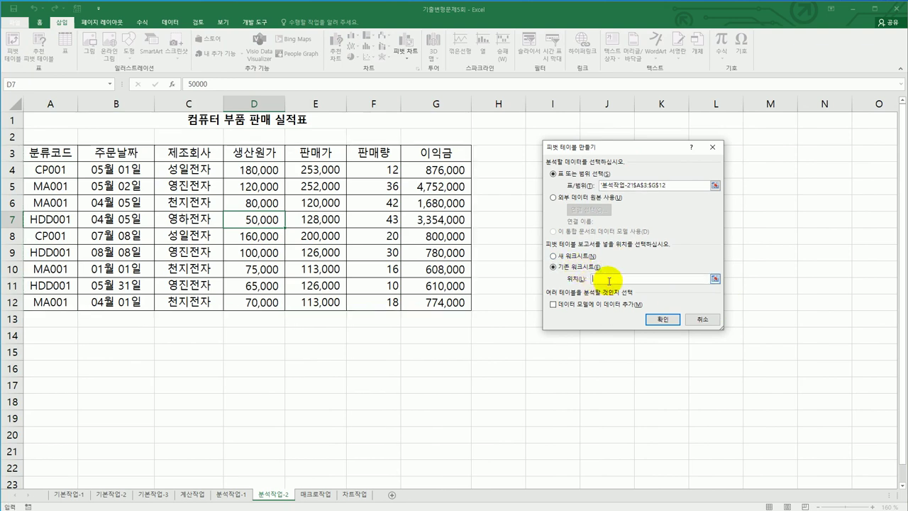
click(44, 410)
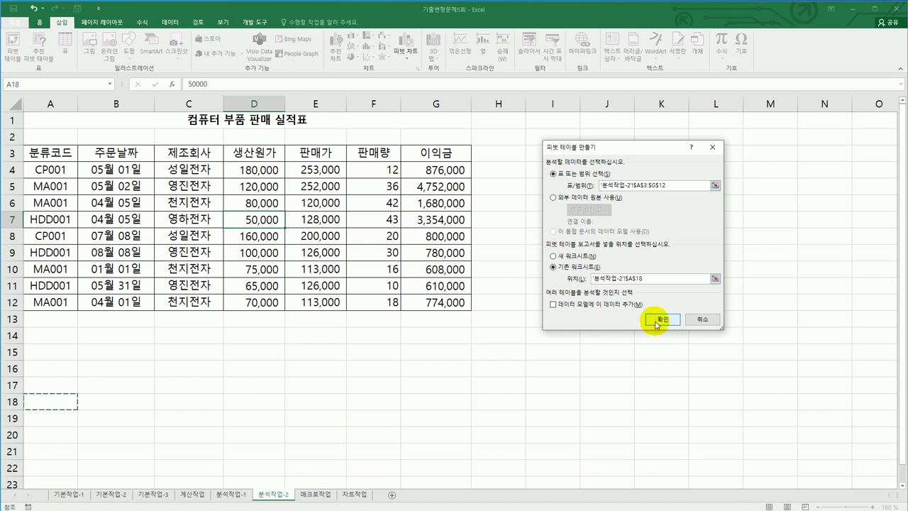
click(655, 318)
Place 주문날짜 in the pivot table's rows and 제조회사 in its columns.
scroll(464, 376, down, 5)
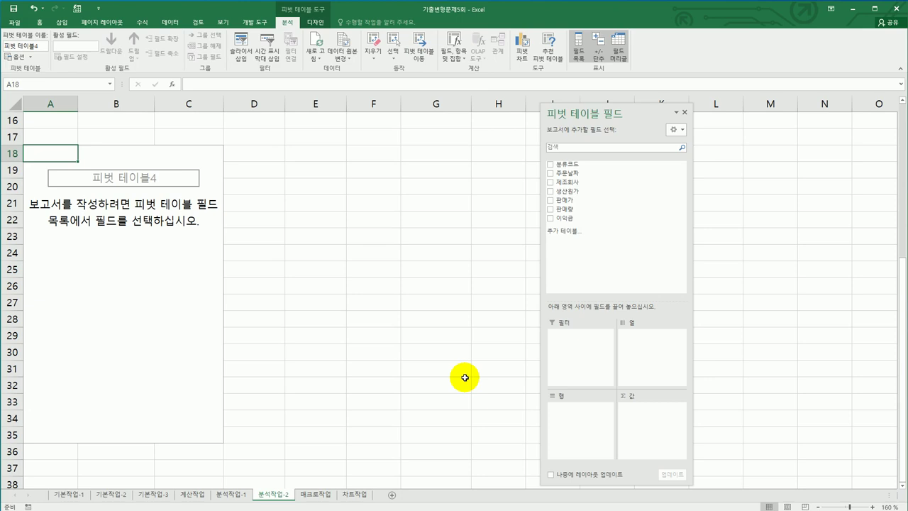
drag(580, 173, 583, 417)
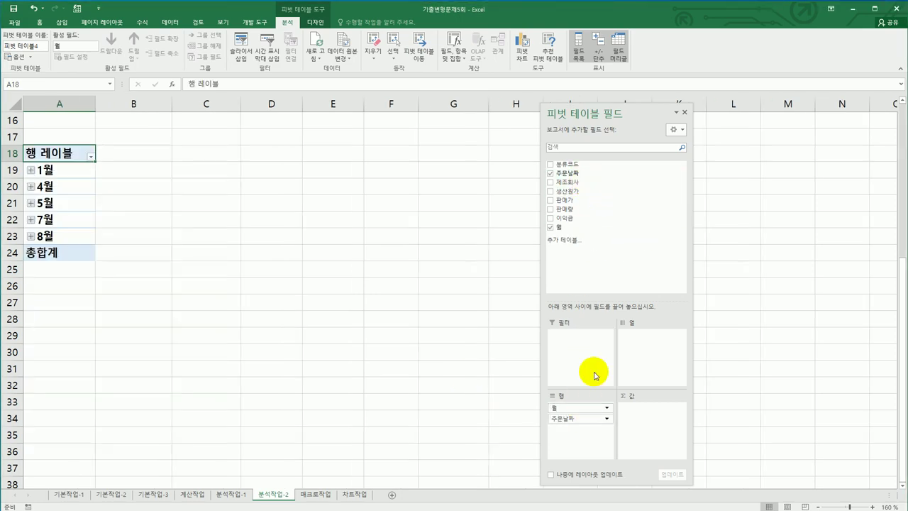
drag(588, 182, 632, 371)
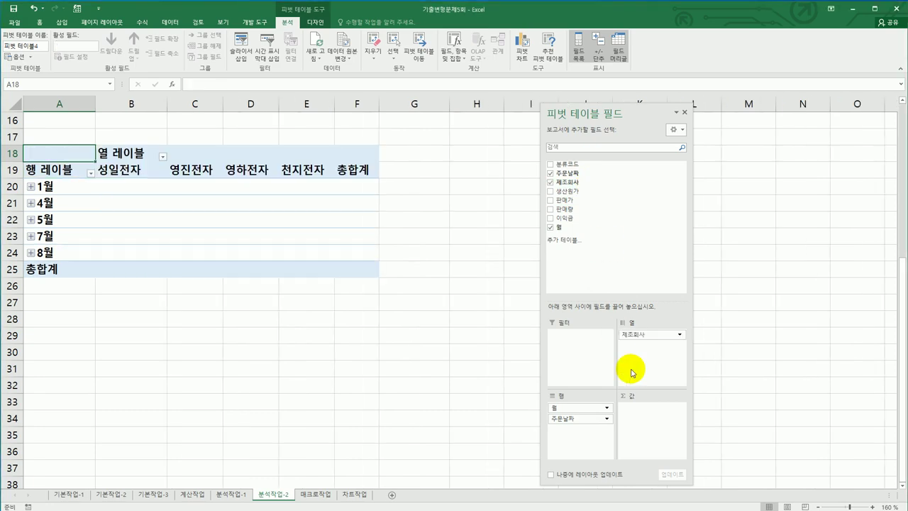
Add 생산원가, 판매가 and 이익금 as pivot values, and move Σ 값 from columns to below 주문날짜 in rows.
drag(592, 192, 654, 426)
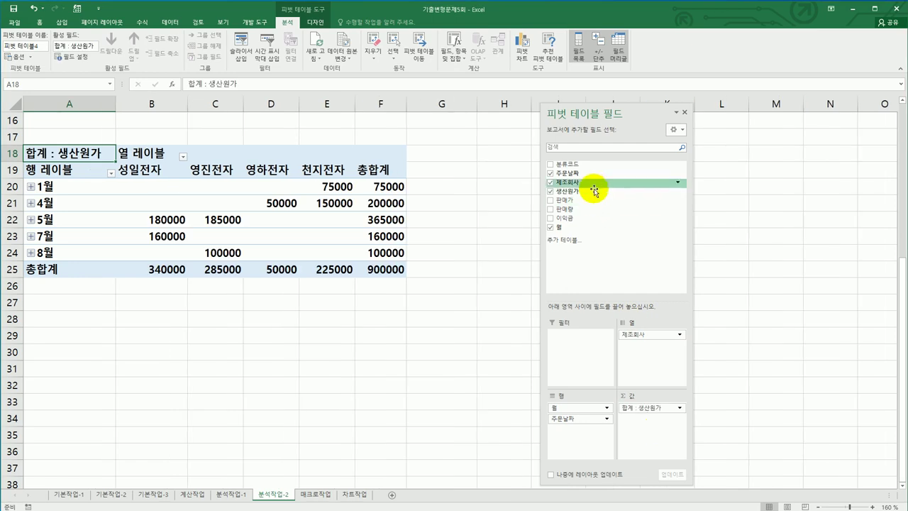
drag(589, 200, 645, 438)
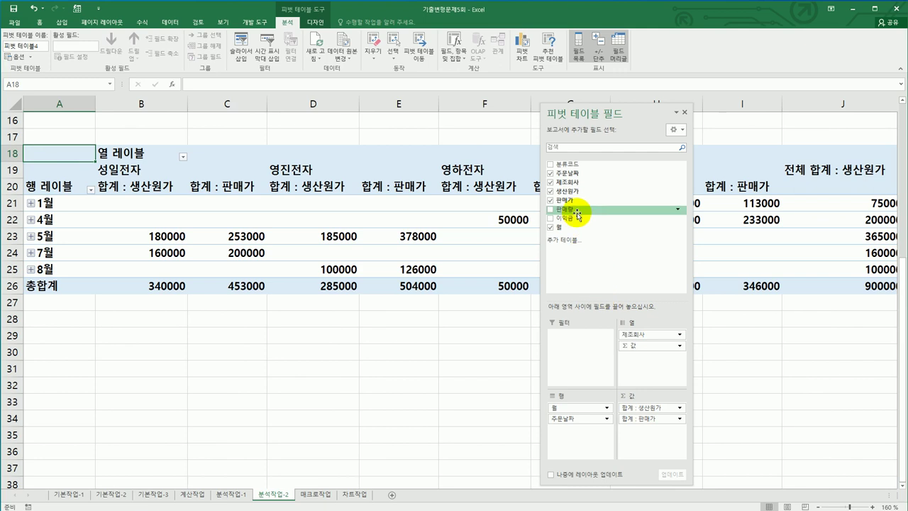
drag(576, 218, 644, 438)
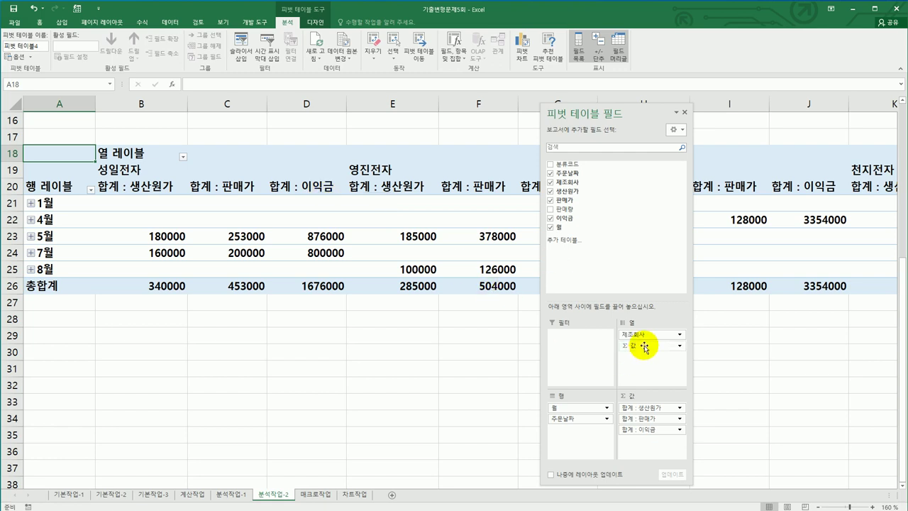
drag(644, 349, 589, 442)
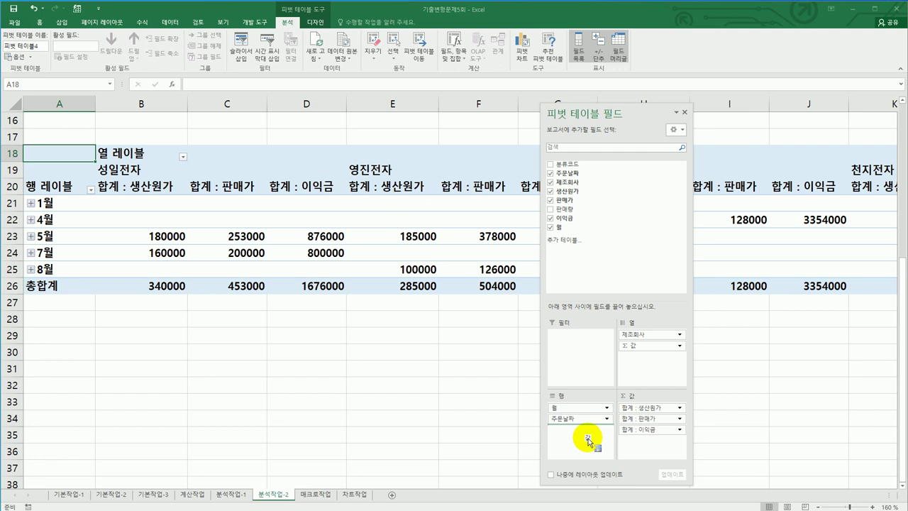
drag(587, 438, 589, 440)
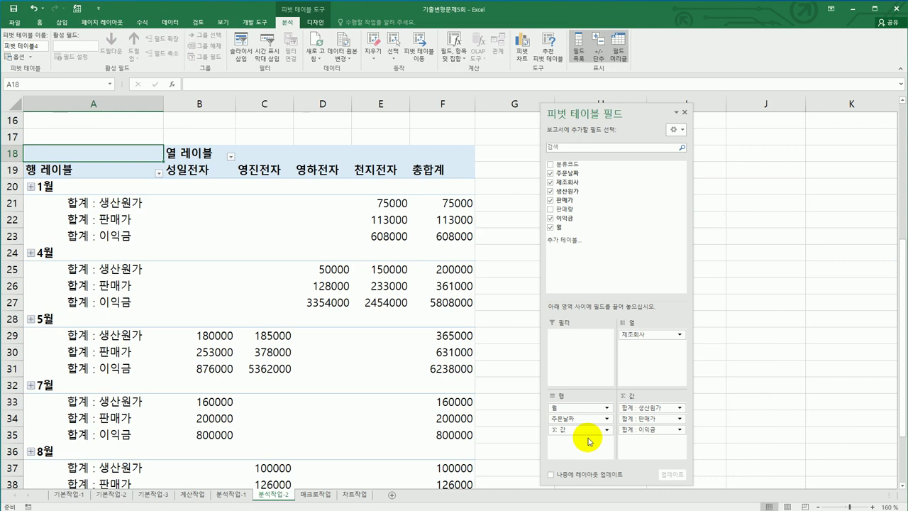
Set the pivot table's report layout to outline form.
click(317, 23)
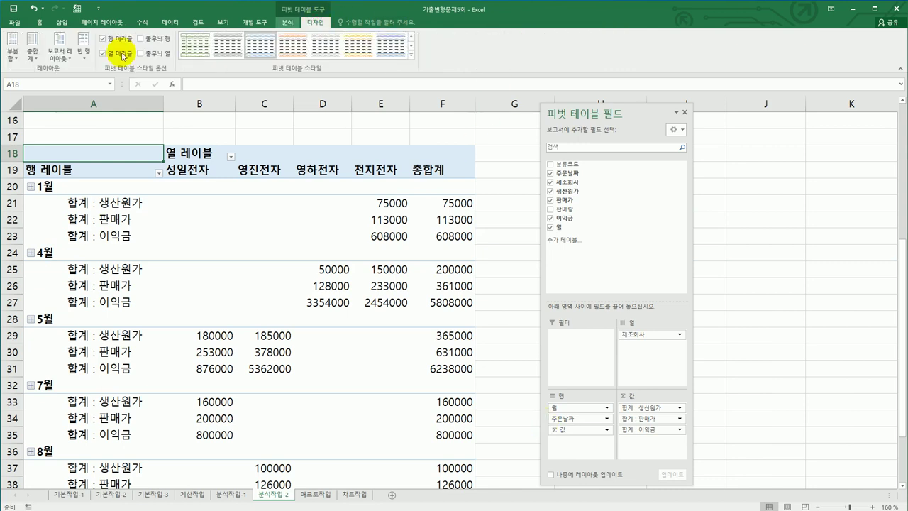
click(61, 53)
click(78, 97)
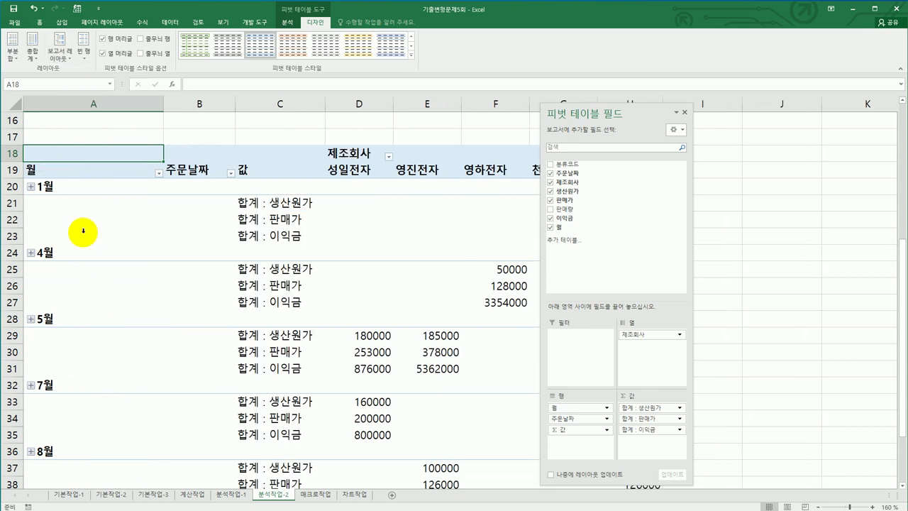
Group the pivot table's order dates by 월 only, deselecting the 일 unit.
click(69, 189)
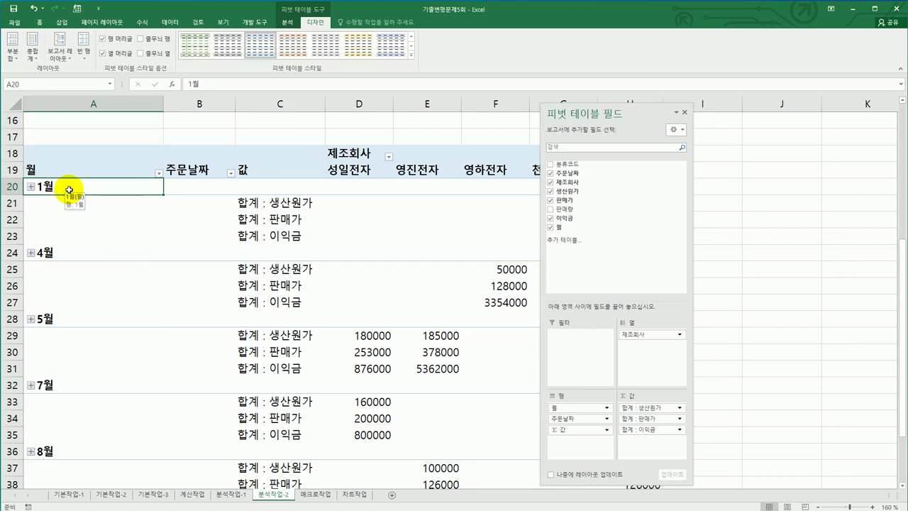
right_click(69, 189)
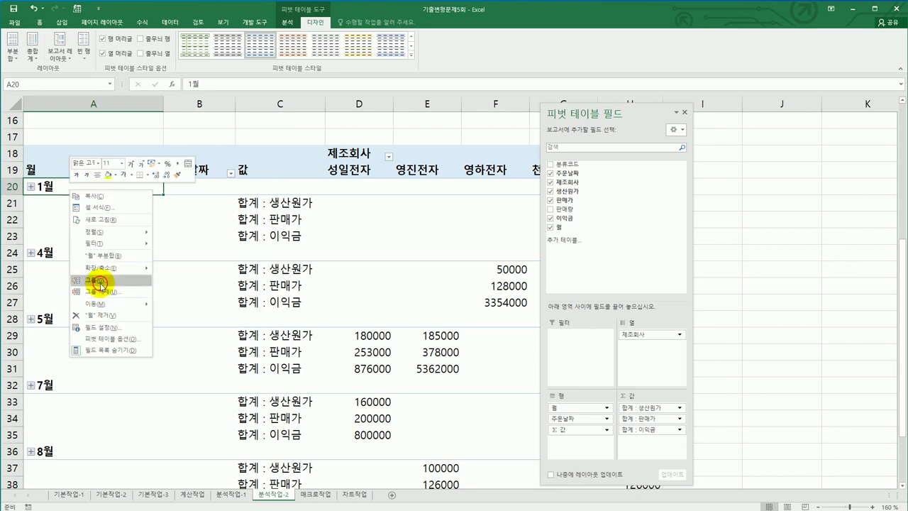
click(100, 281)
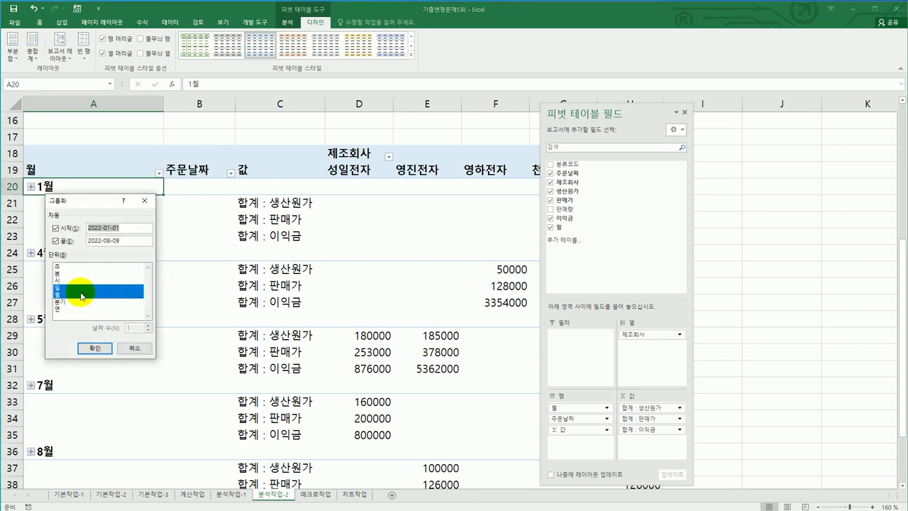
click(79, 287)
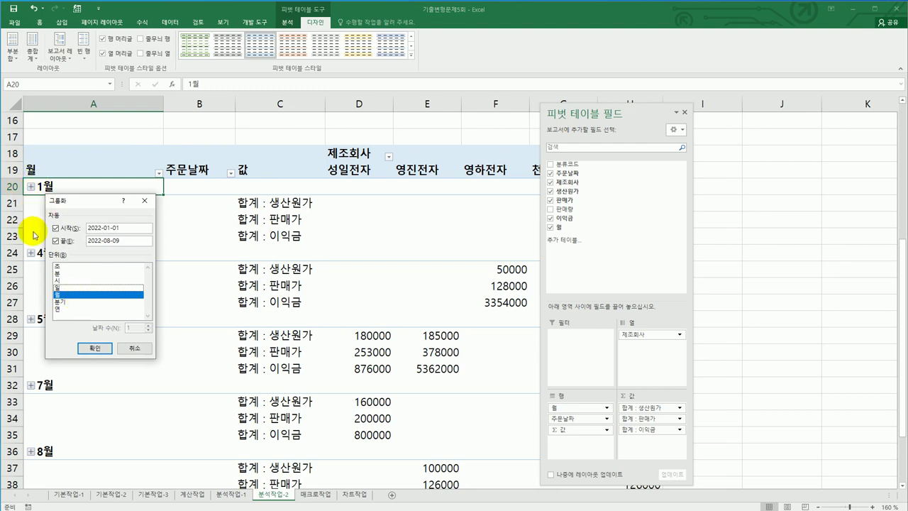
click(92, 348)
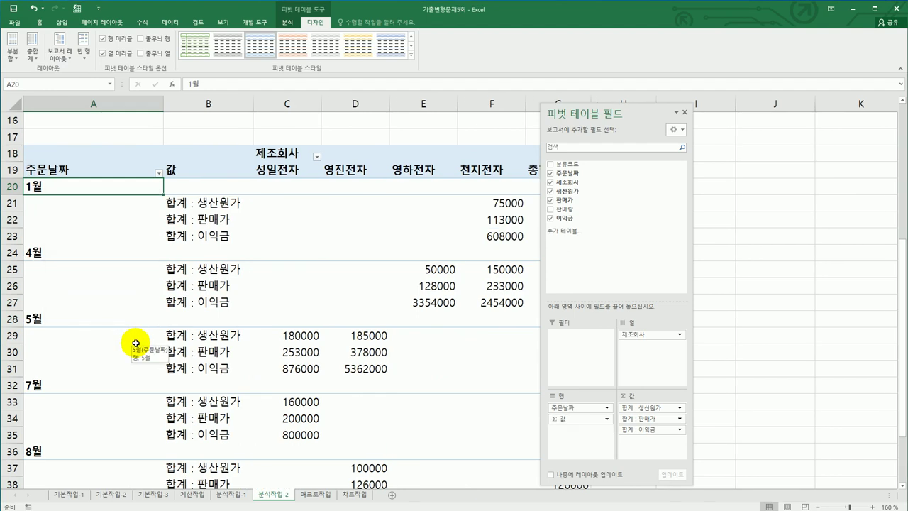
Set the pivot table options to show * in empty cells.
click(206, 185)
right_click(206, 185)
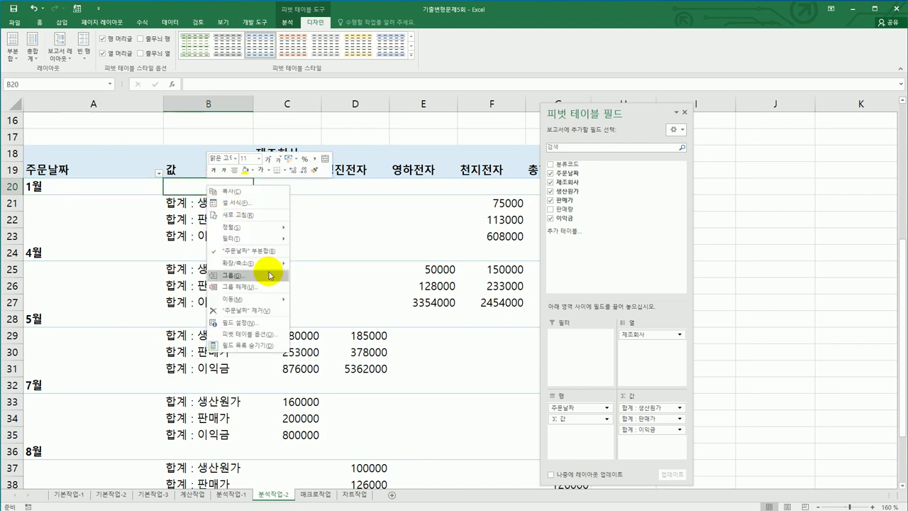
click(252, 338)
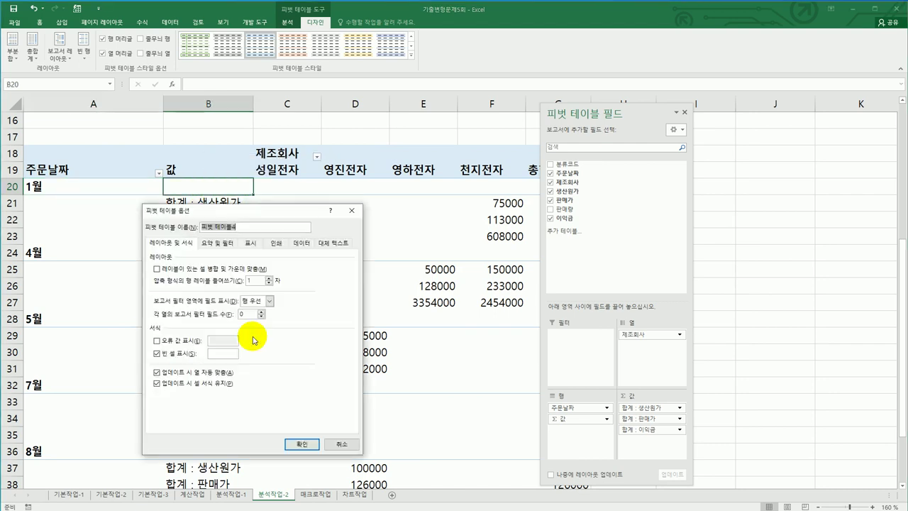
click(228, 353)
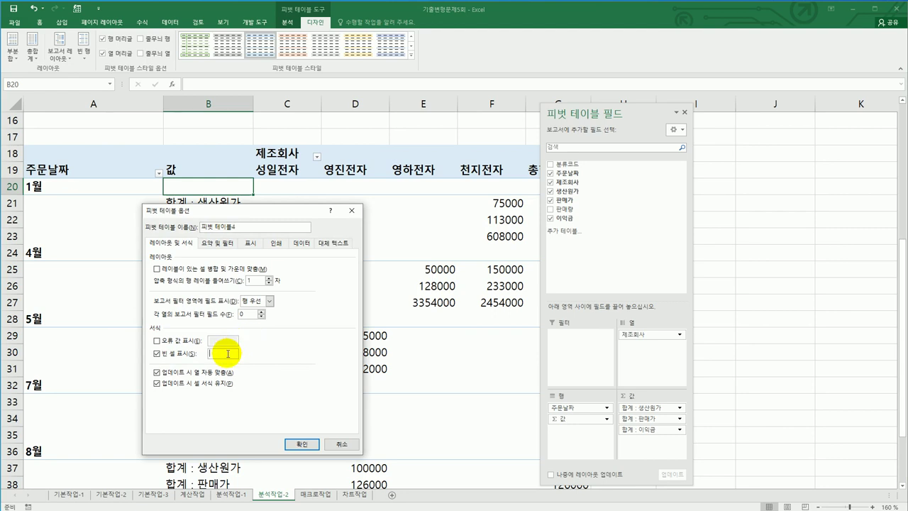
text(*)
Turn off the pivot table's row and column grand totals and apply the options.
click(216, 245)
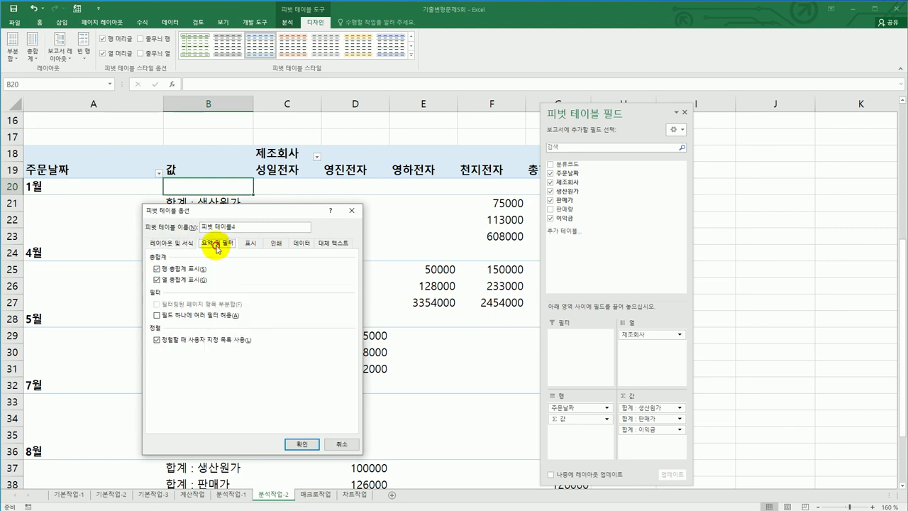
click(192, 271)
click(192, 283)
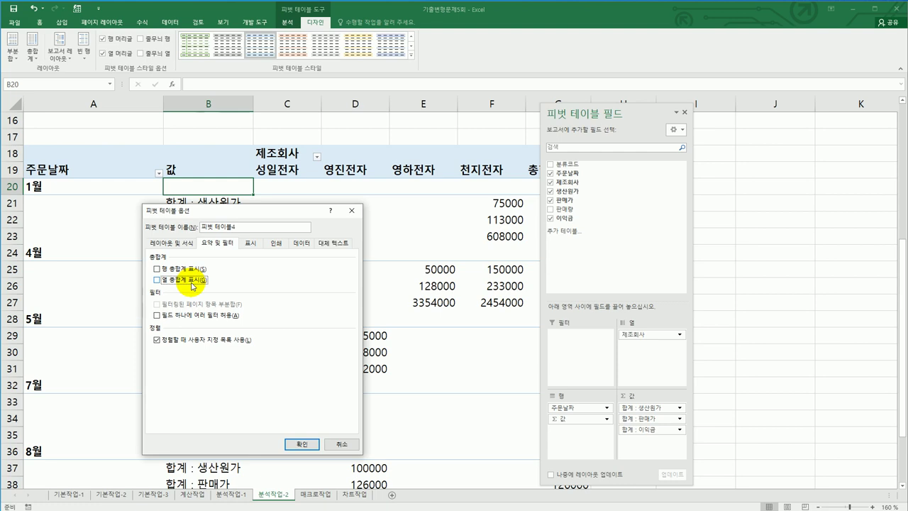
click(298, 443)
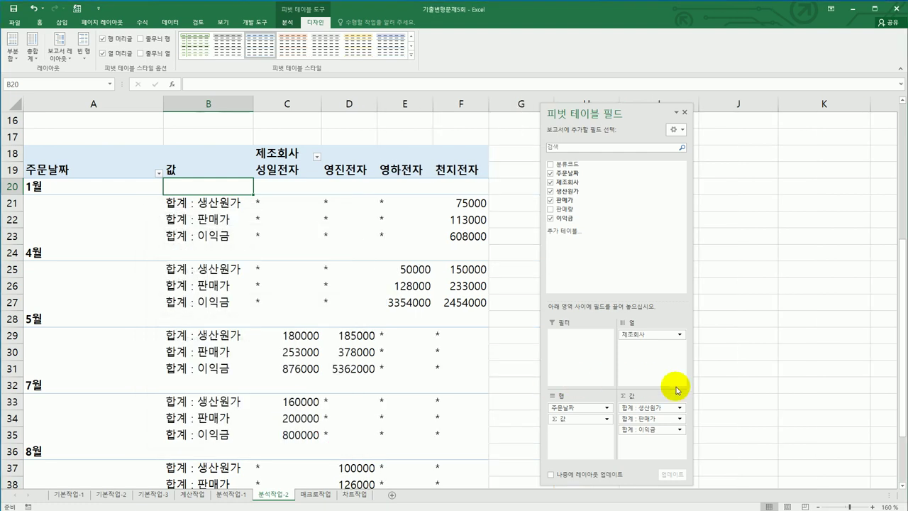
click(736, 397)
scroll(730, 399, down, 1)
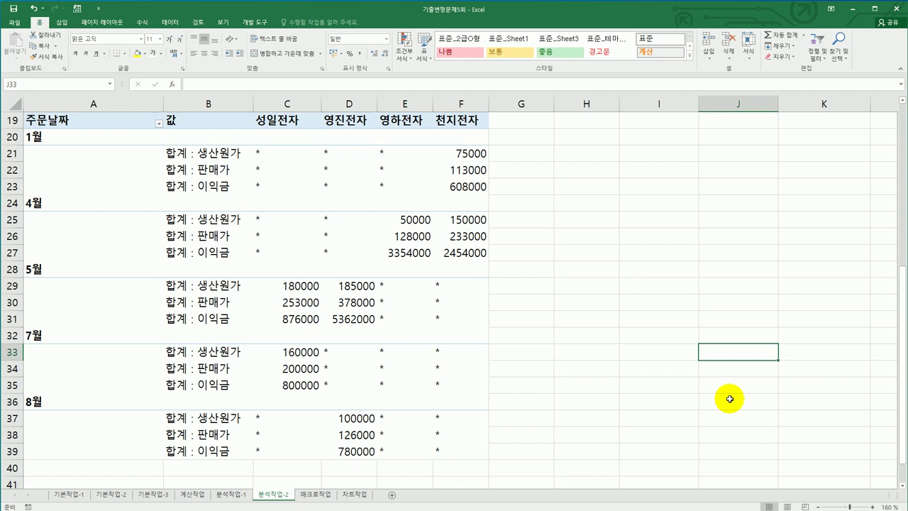
On the 매크로작업 sheet, start recording a macro named 합계계산 in the current workbook.
click(313, 493)
click(480, 376)
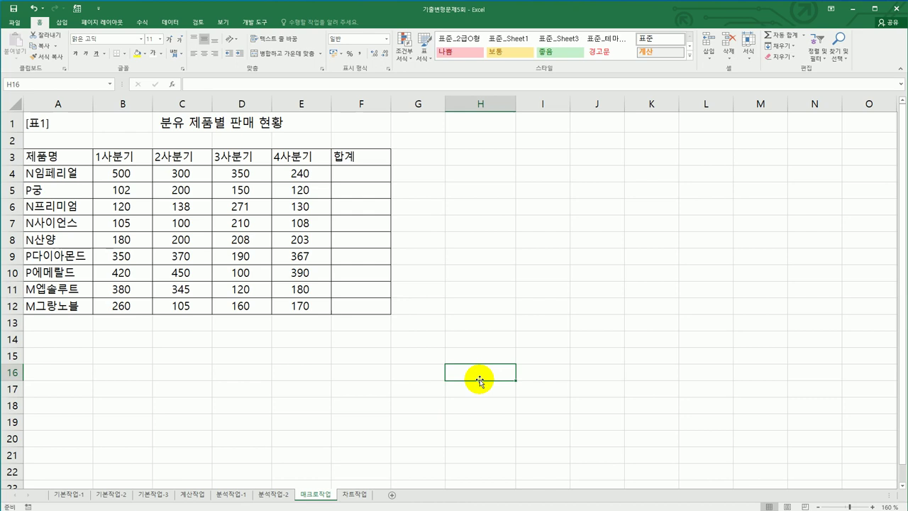
click(454, 189)
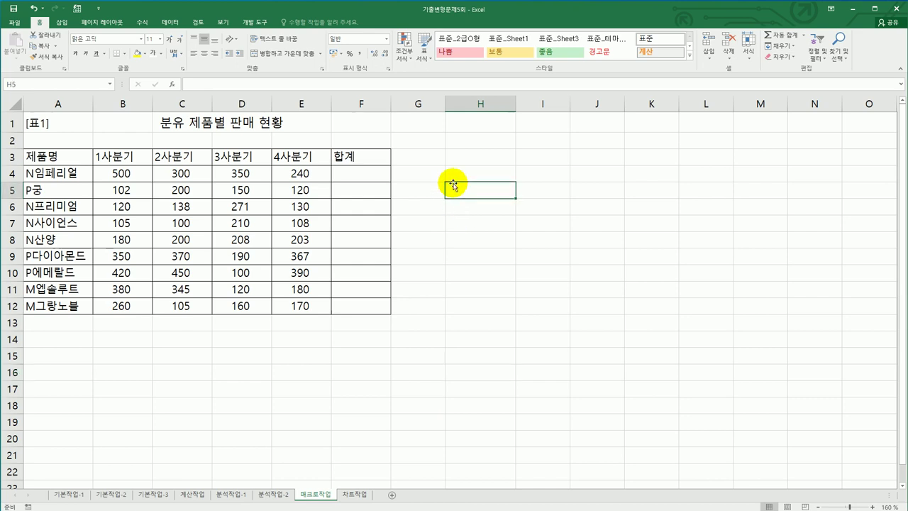
click(253, 22)
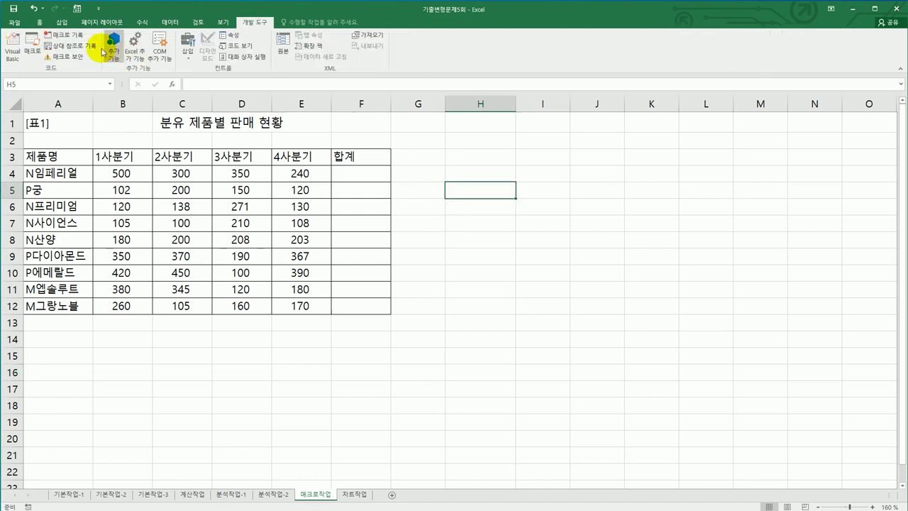
click(70, 42)
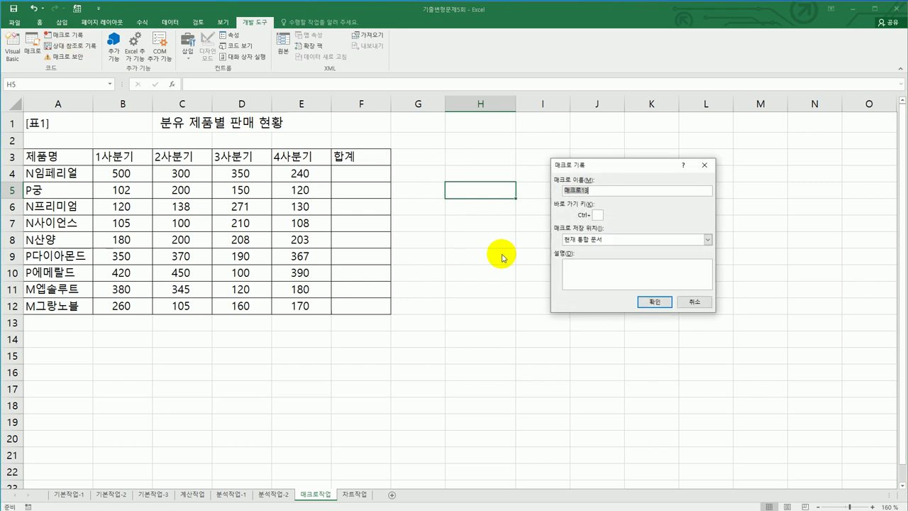
text(합계계산)
click(656, 302)
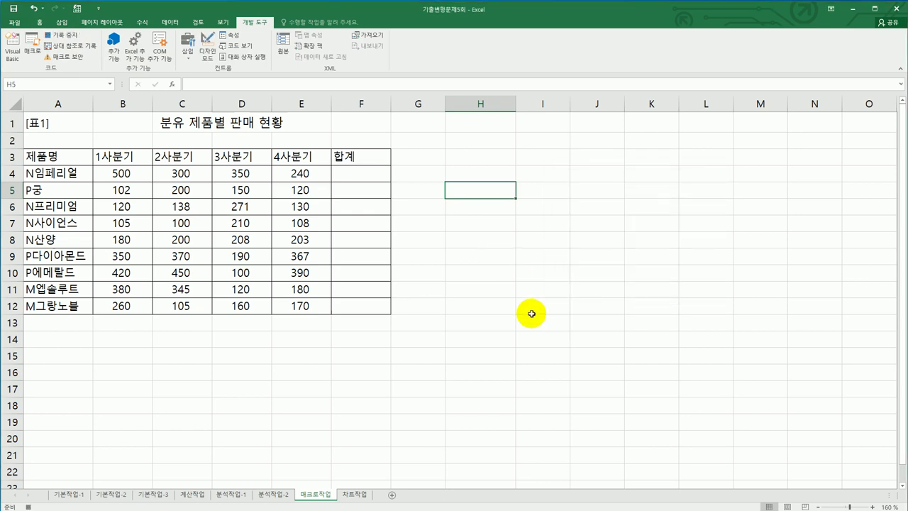
Fill the 합계 column F4:F12 with AutoSum totals of the four quarters and stop the macro recording.
drag(121, 172, 341, 303)
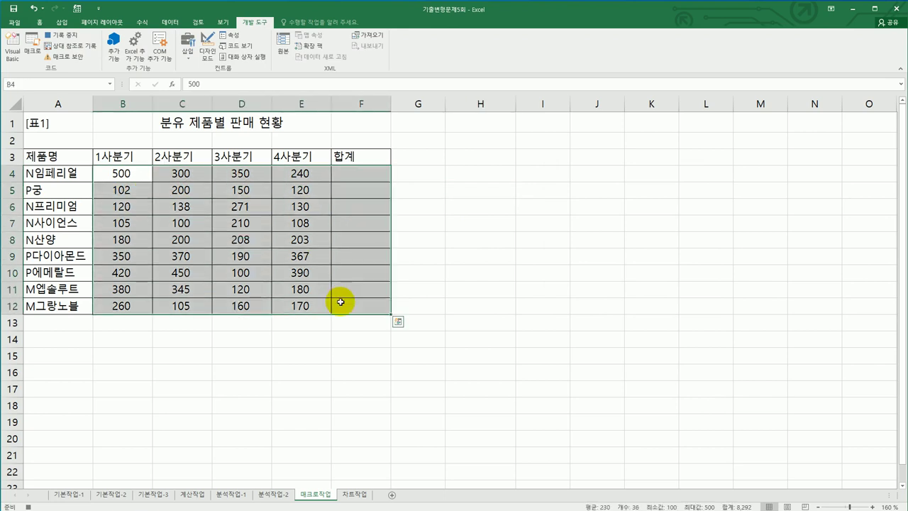
click(140, 24)
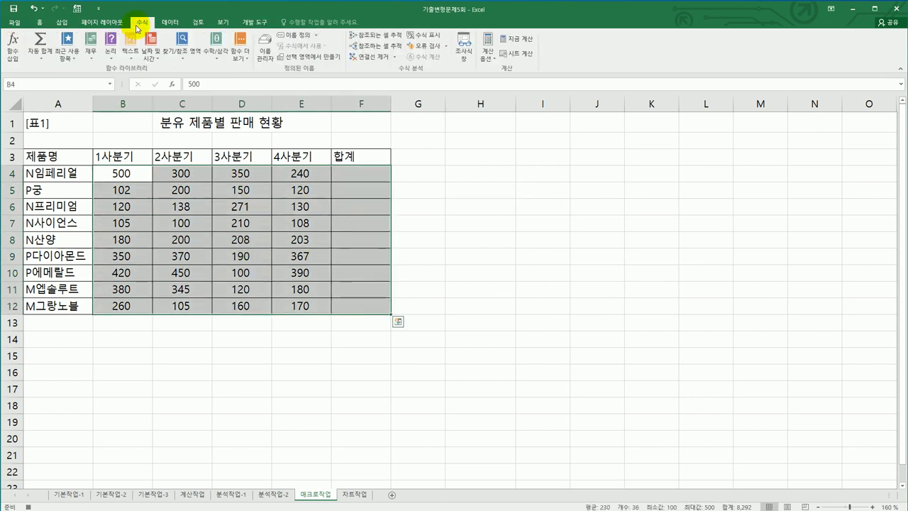
click(41, 39)
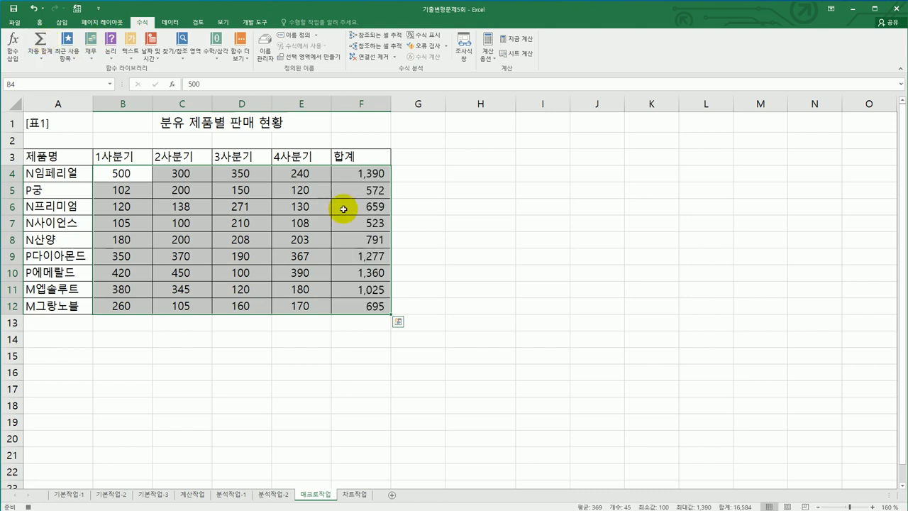
click(358, 310)
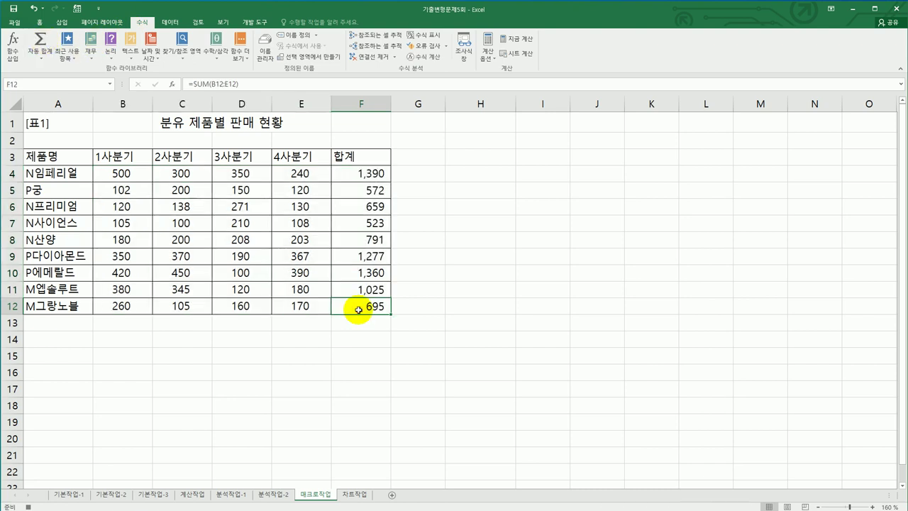
click(252, 22)
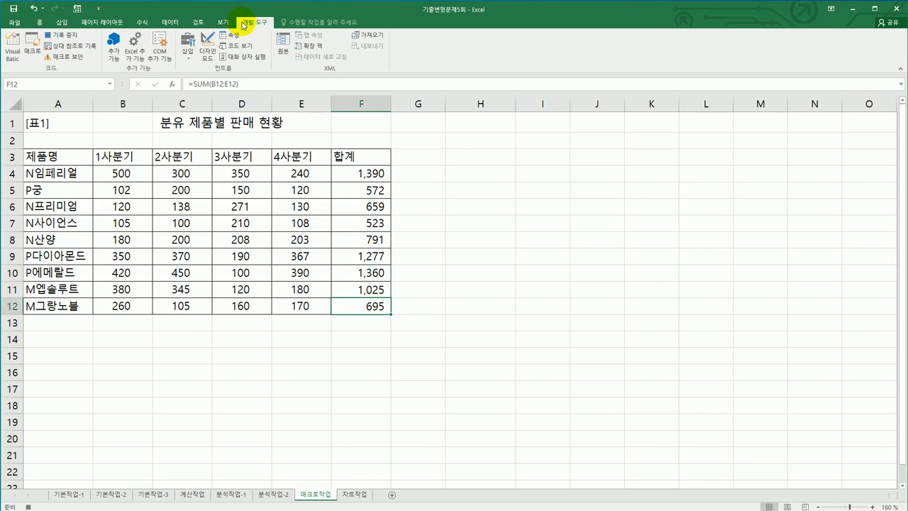
click(62, 35)
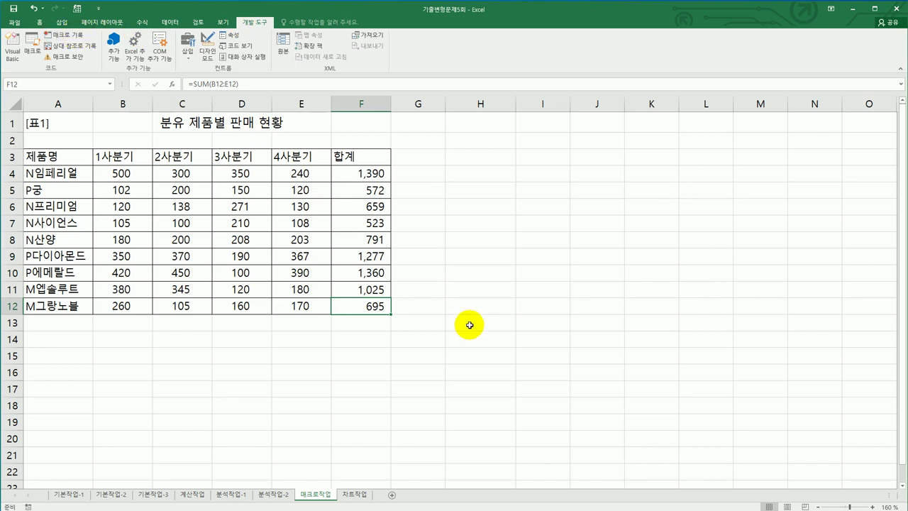
click(503, 341)
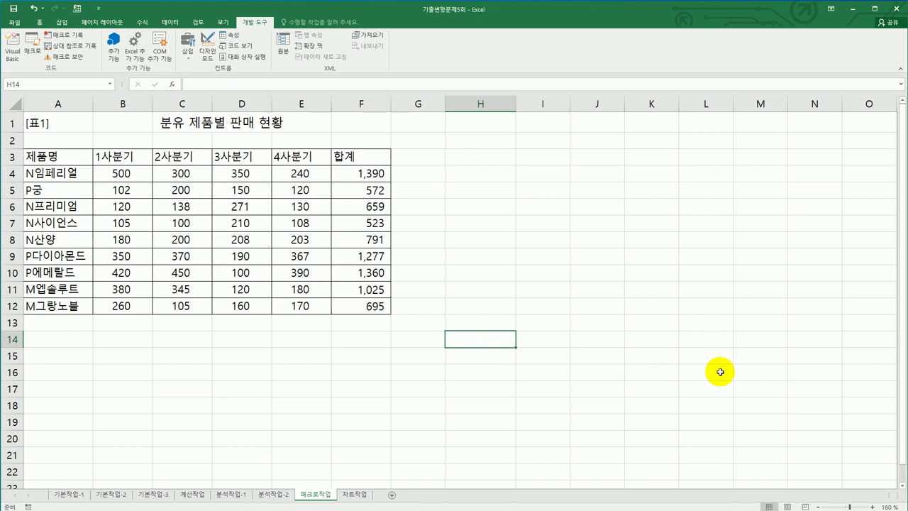
Draw an oval shape over cells H3:H6 and label it 합계.
click(60, 25)
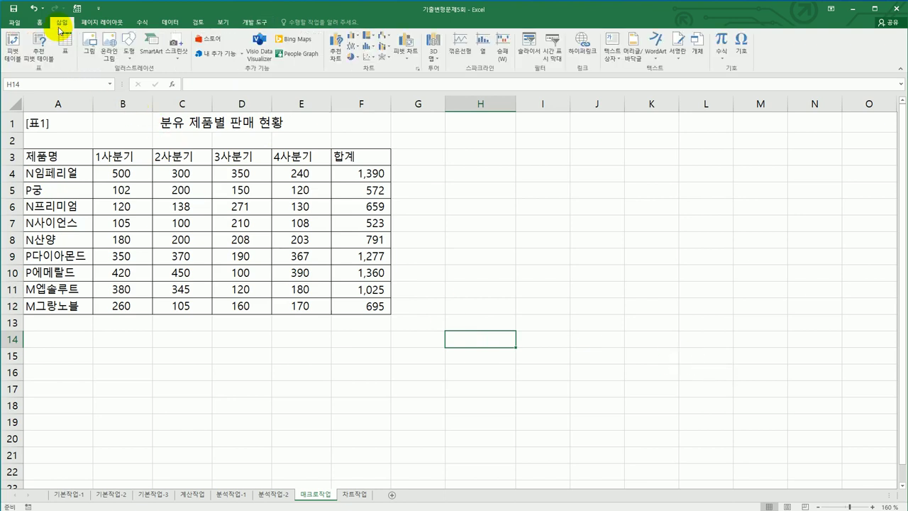
click(127, 54)
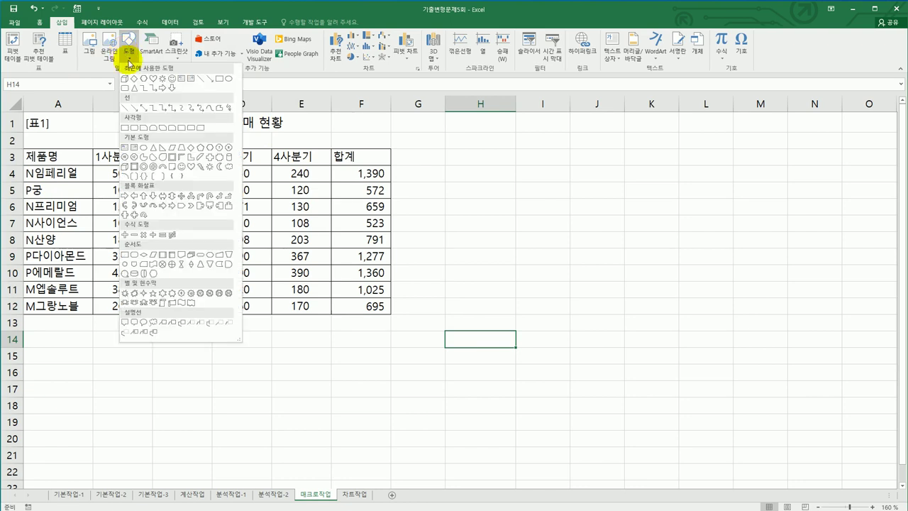
click(145, 148)
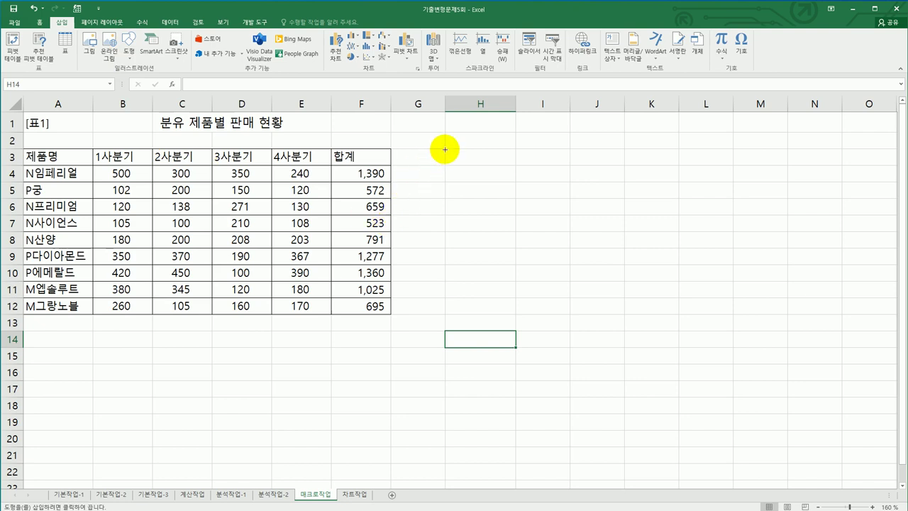
mouse_move(445, 150)
mouse_down()
mouse_move(489, 156)
mouse_move(487, 214)
mouse_up()
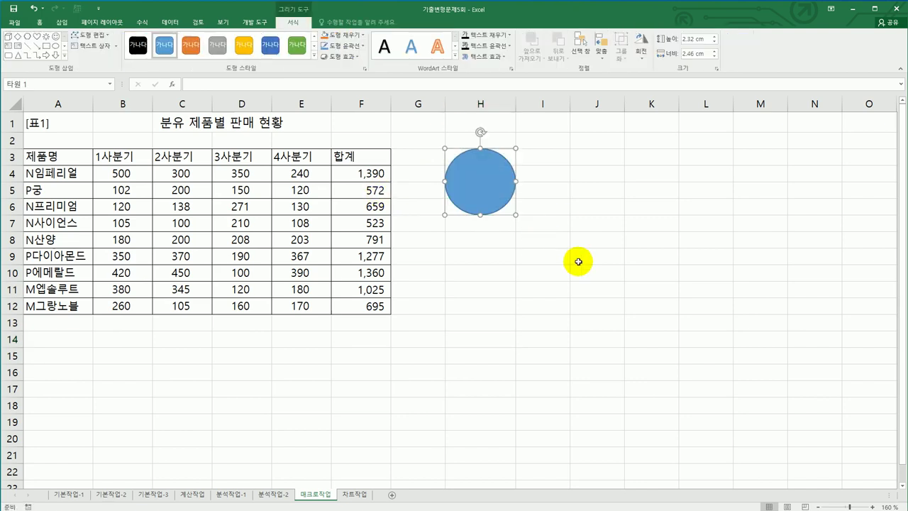
text(합계)
Assign the 합계계산 macro to the 합계 oval.
right_click(508, 187)
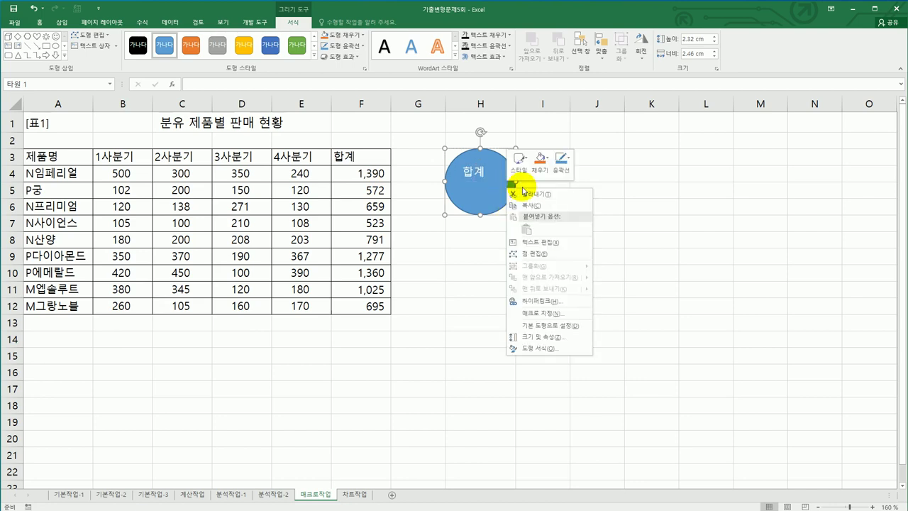
click(561, 312)
click(482, 250)
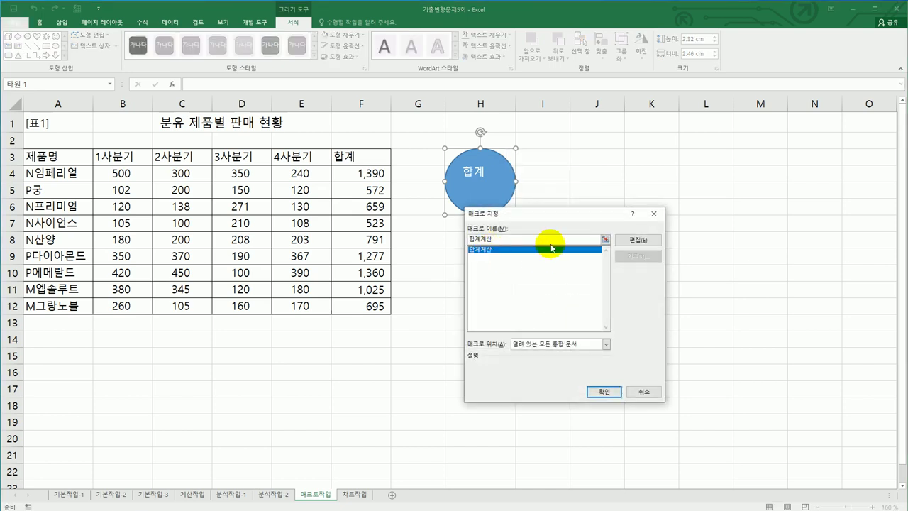
drag(553, 215, 640, 172)
click(691, 347)
click(694, 367)
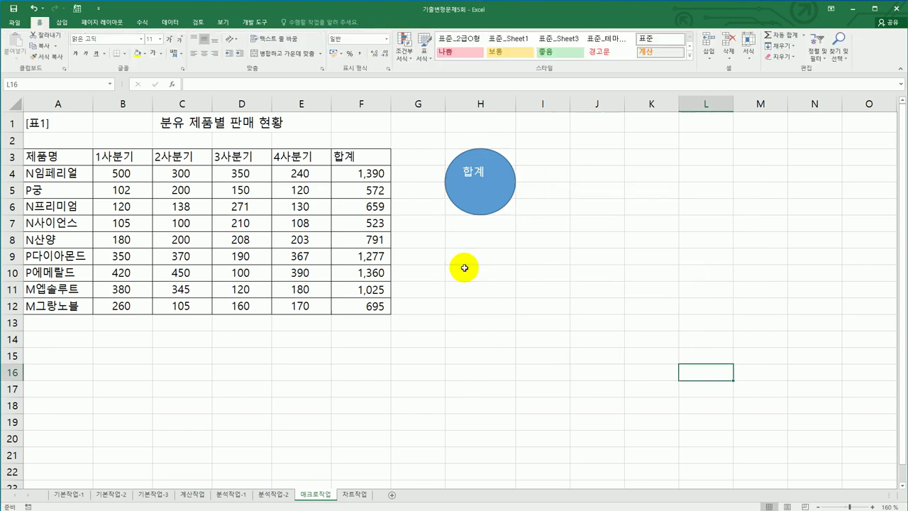
Start recording a second macro named 서식지정 in the current workbook.
click(644, 157)
click(257, 21)
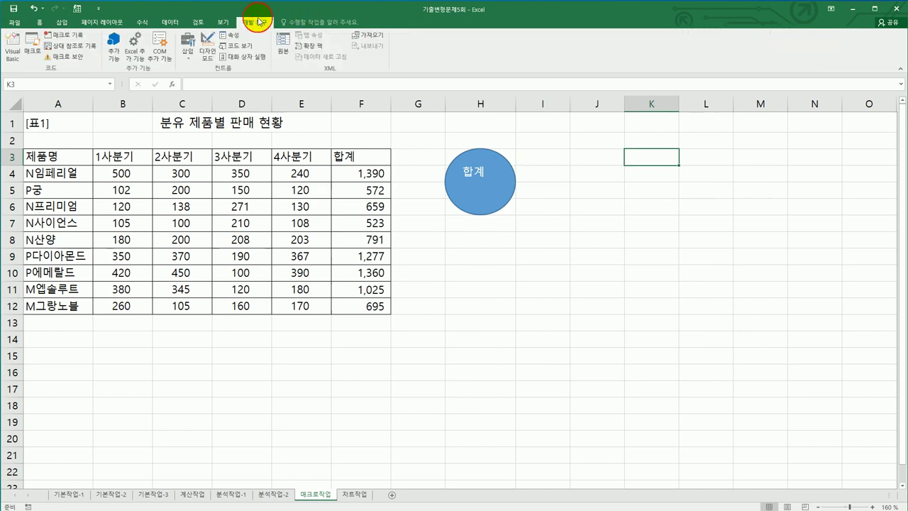
click(79, 36)
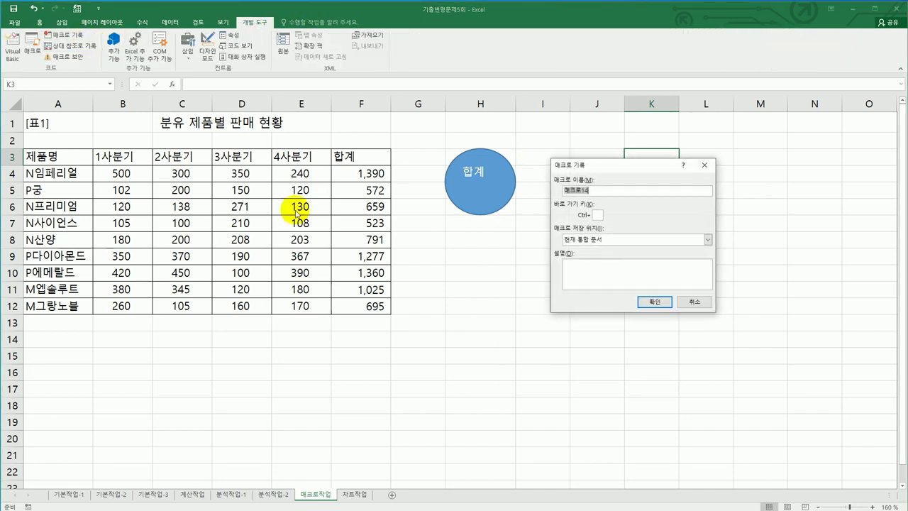
text(서식지정)
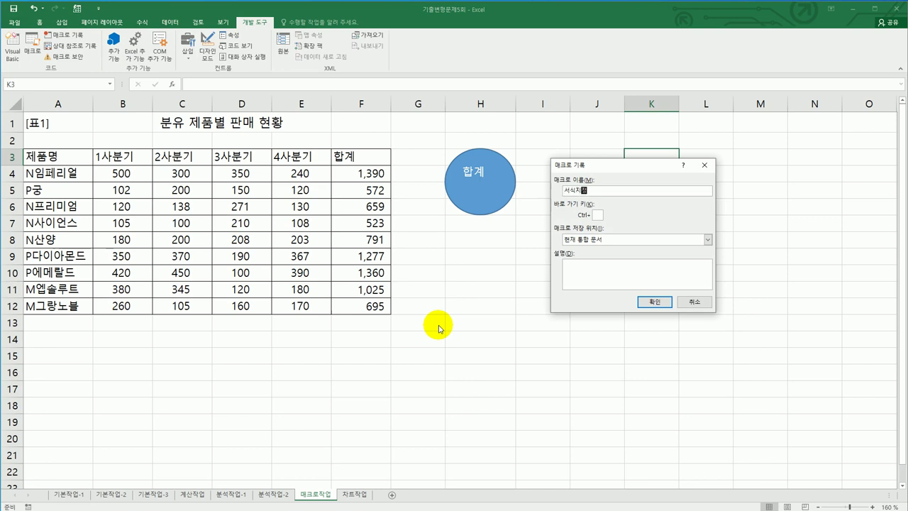
click(642, 304)
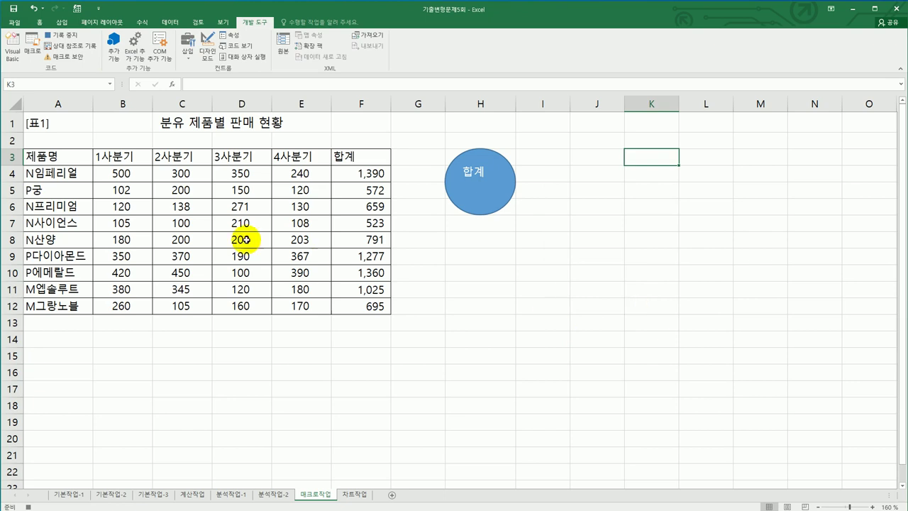
Center the header cells A3:F3 horizontally and make them bold.
drag(78, 159, 340, 159)
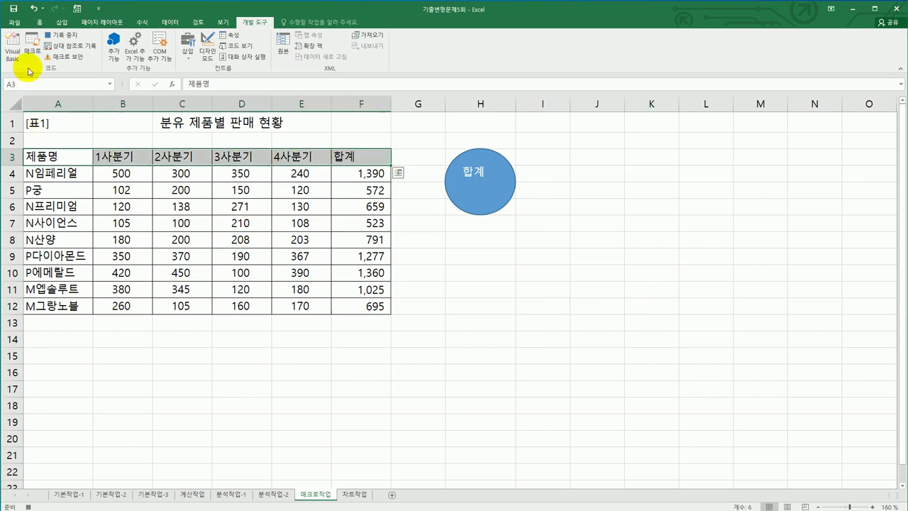
click(40, 22)
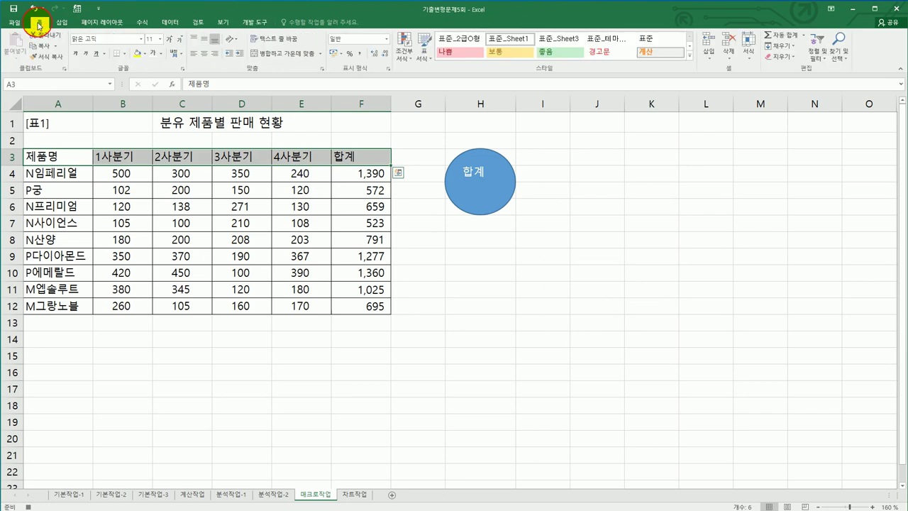
click(205, 54)
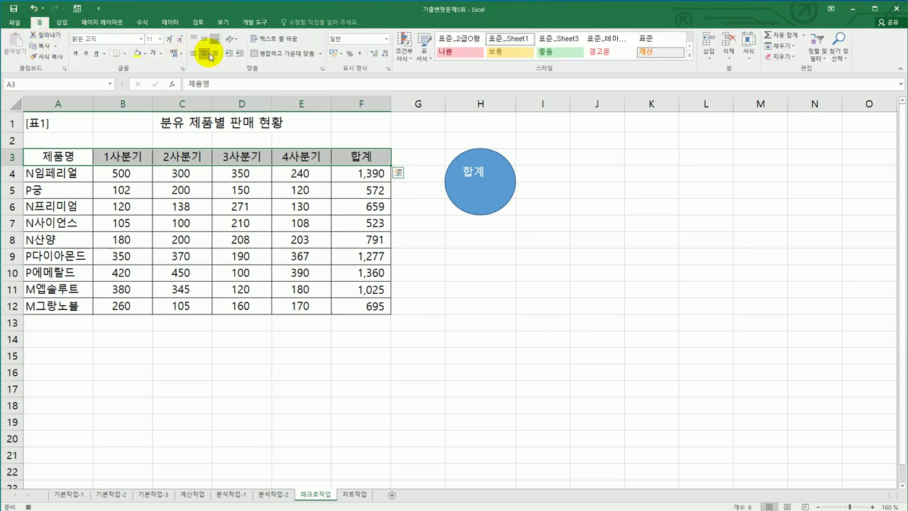
click(76, 54)
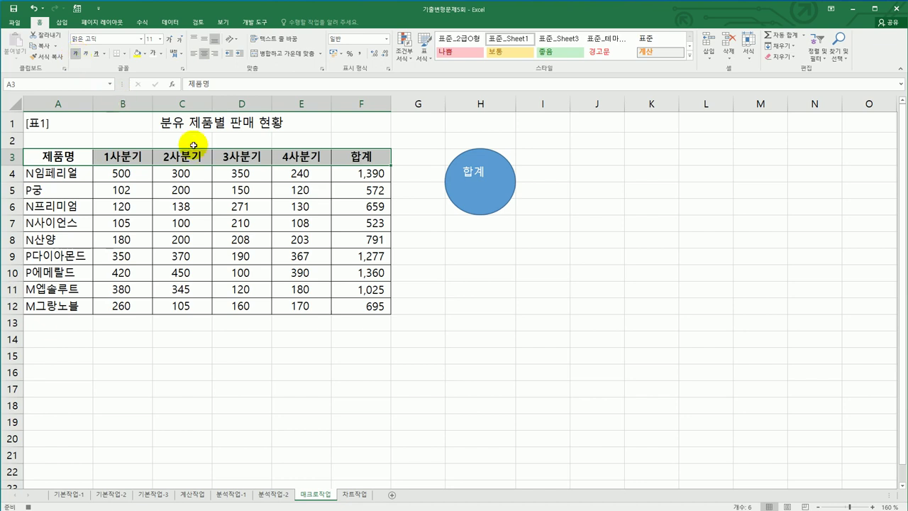
click(357, 158)
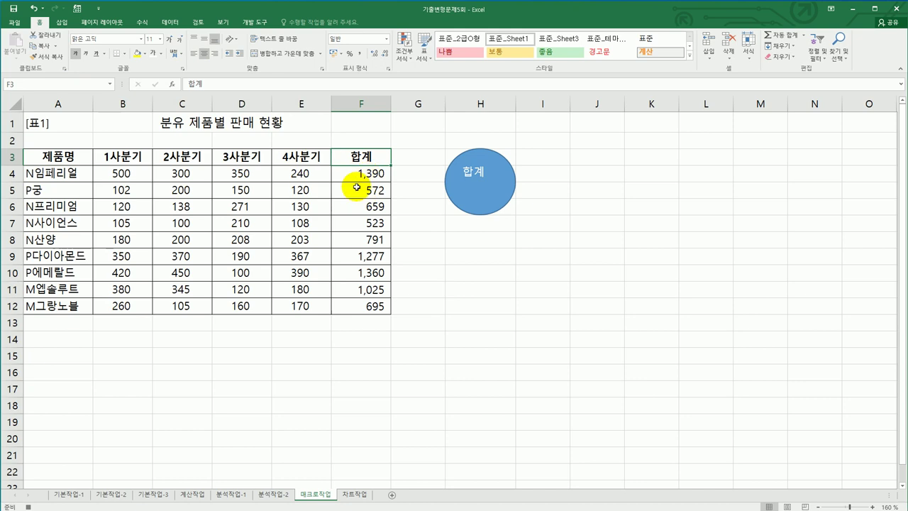
Stop recording the 서식지정 macro and leave the data table selection.
click(253, 22)
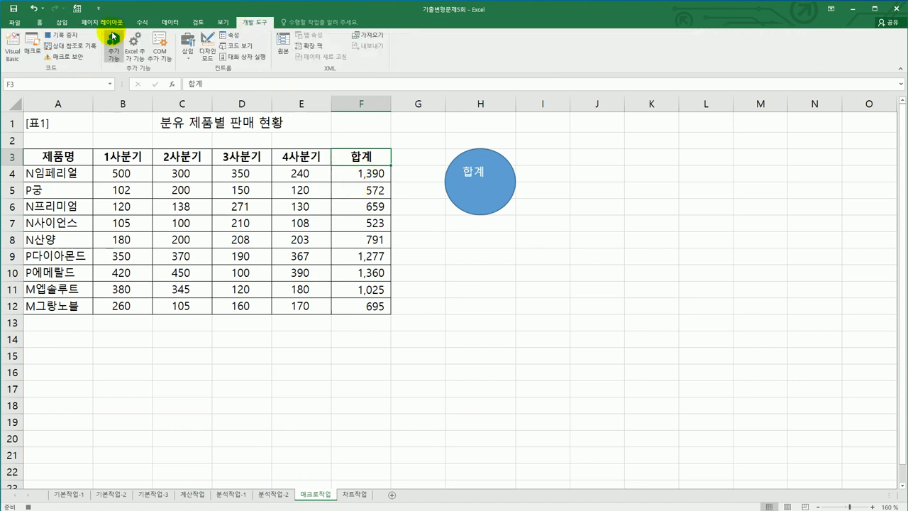
click(61, 35)
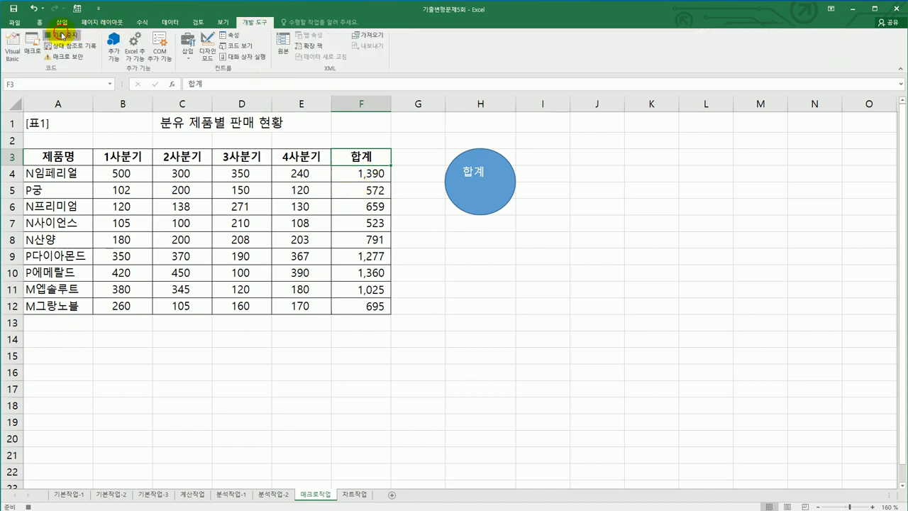
click(480, 351)
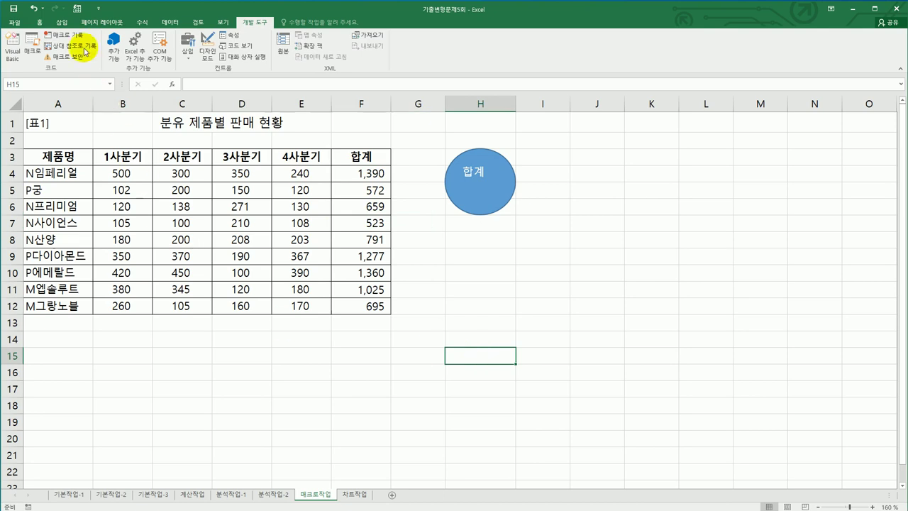
Draw a cross shape over cells H8:H11 and label it 서식.
click(62, 22)
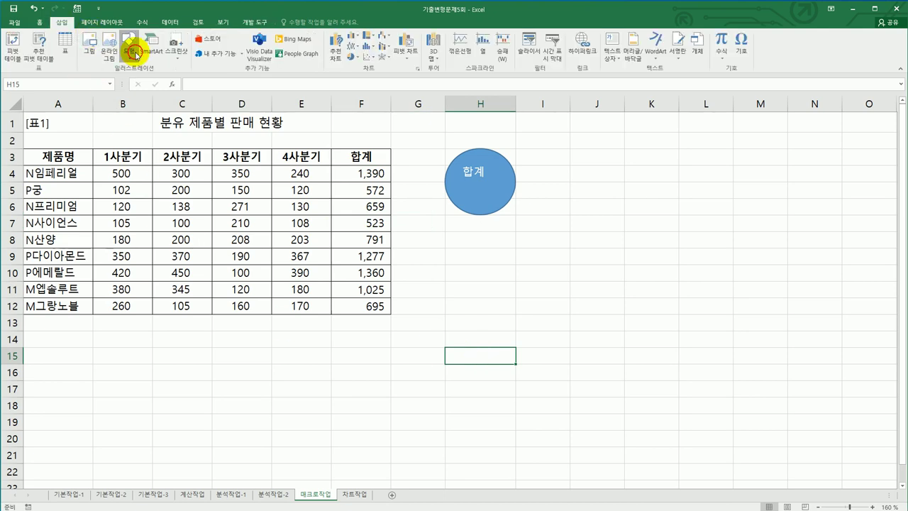
click(135, 55)
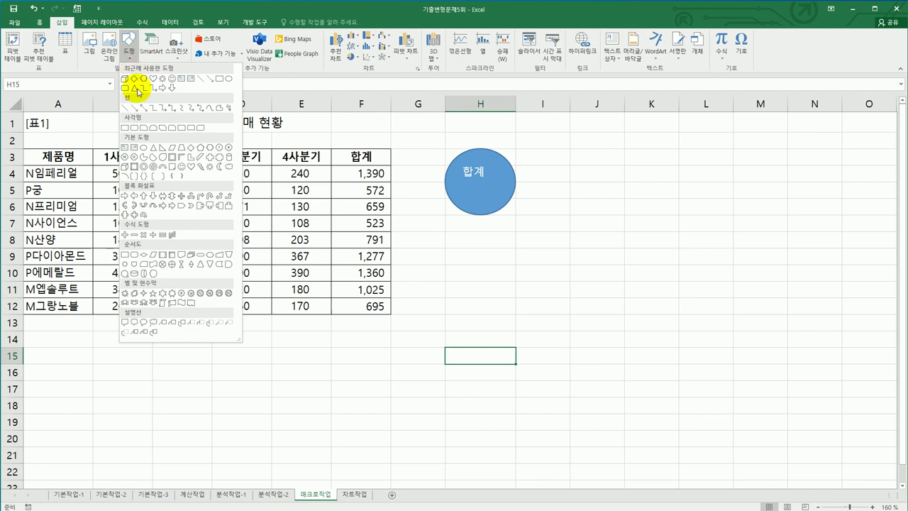
click(209, 159)
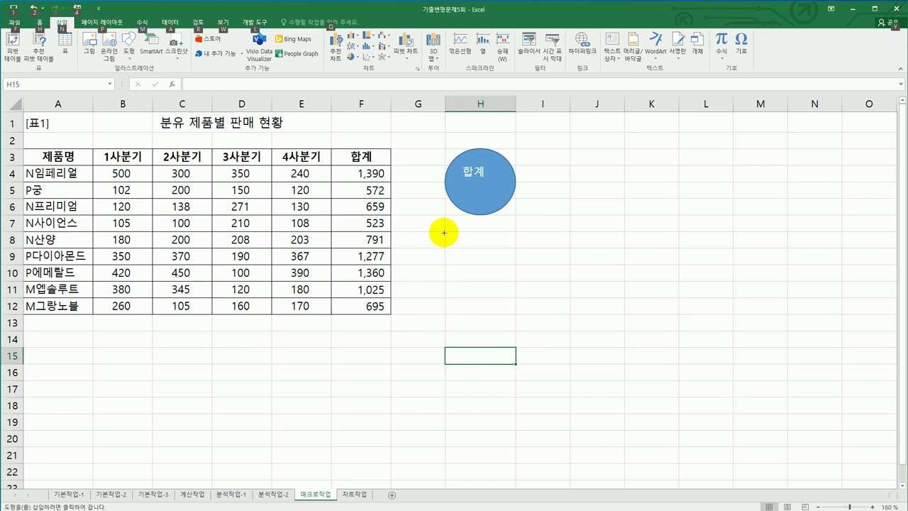
mouse_move(444, 233)
mouse_down()
mouse_move(507, 242)
mouse_move(502, 294)
mouse_up()
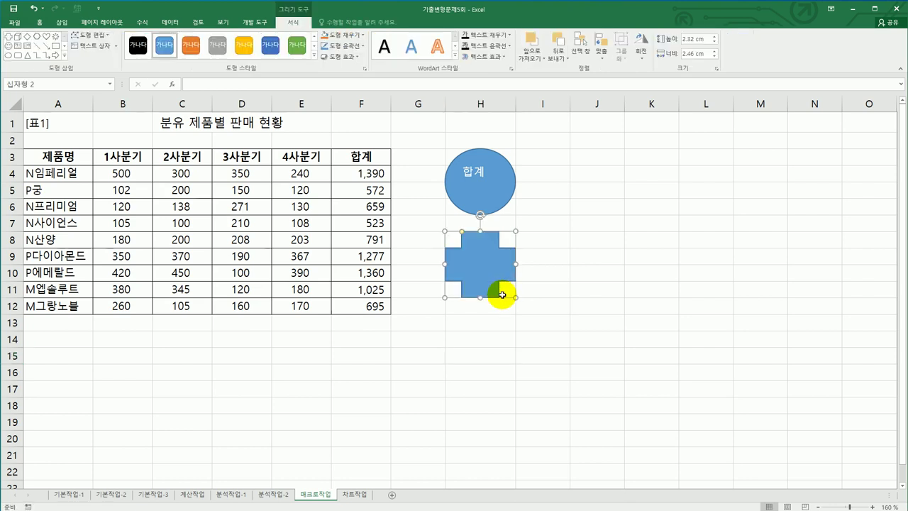
text(서식)
Assign the 서식지정 macro to the 서식 cross shape and deselect the shape.
right_click(495, 259)
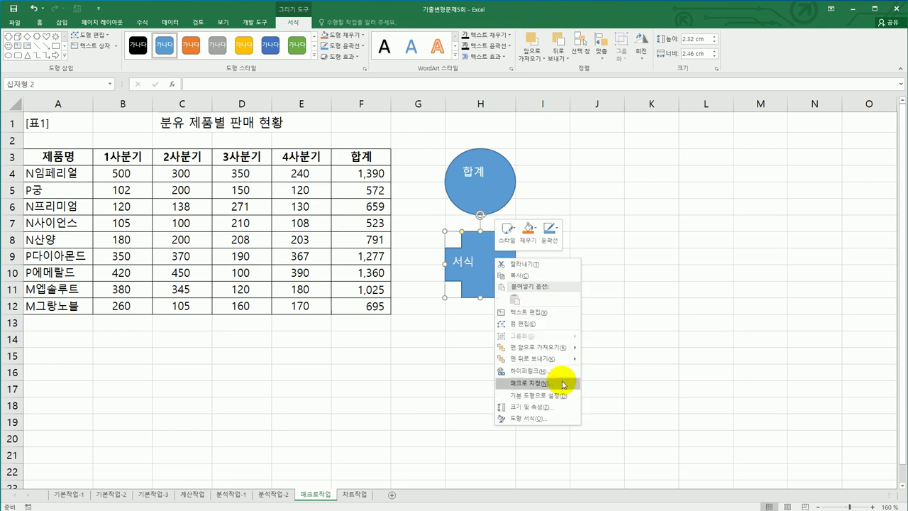
click(564, 383)
click(493, 319)
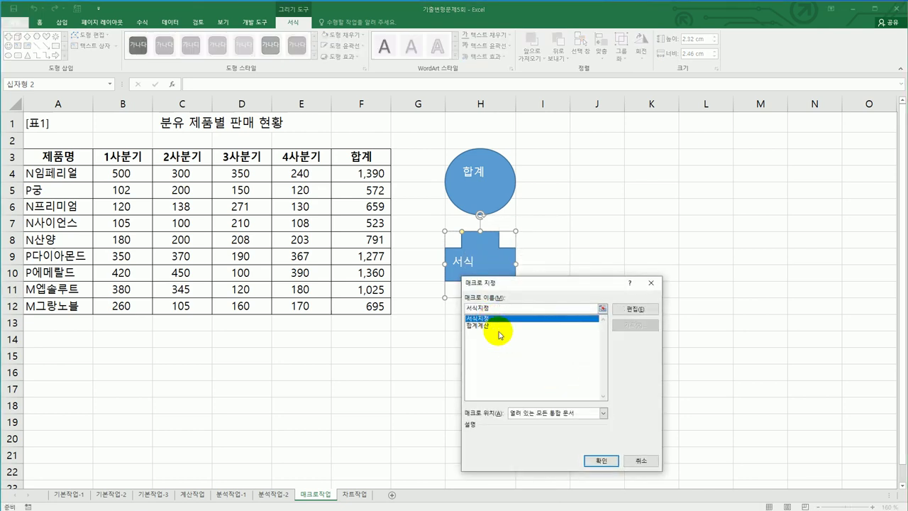
click(589, 461)
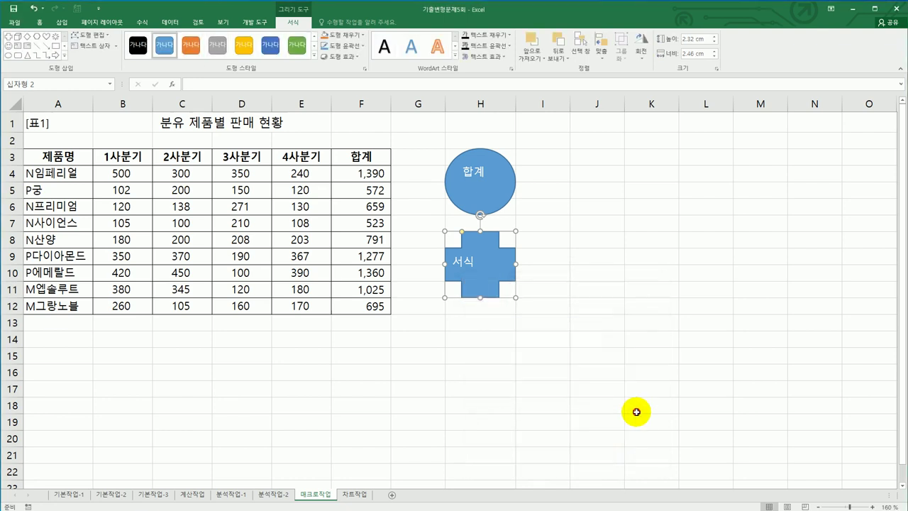
click(635, 412)
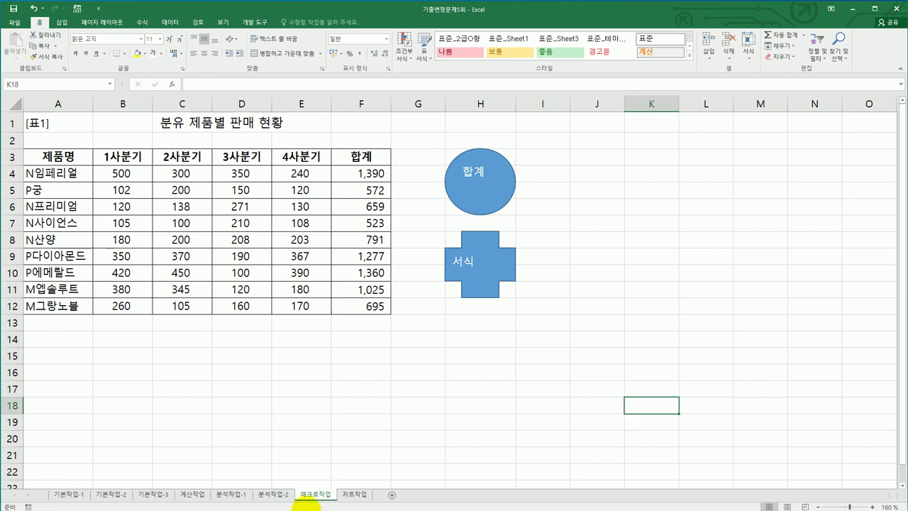
On the 차트작업 sheet, add the 1월-3월 data in B3:B10 to the column chart as a new series.
click(355, 494)
click(669, 417)
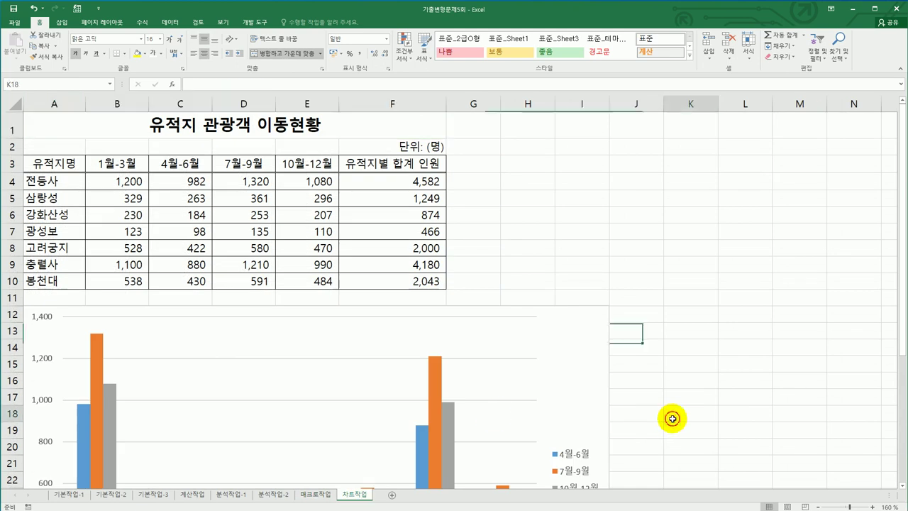
scroll(667, 422, down, 4)
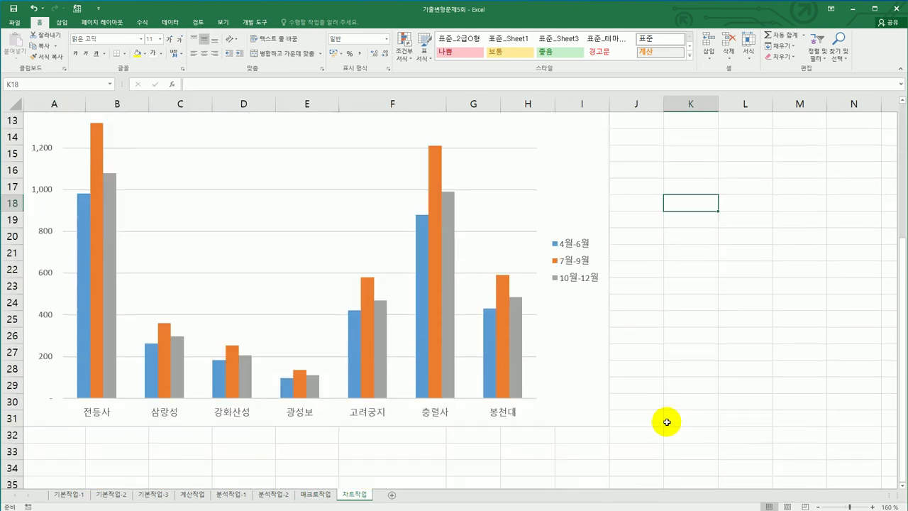
scroll(667, 422, up, 4)
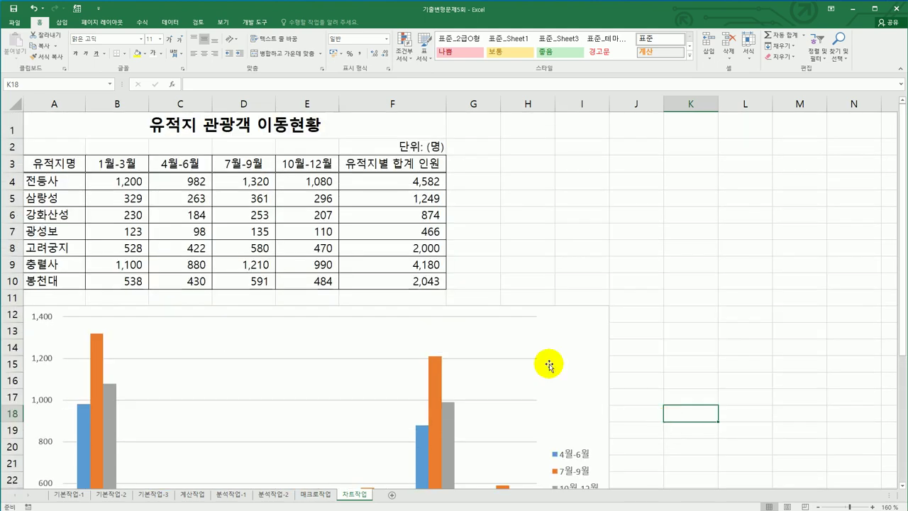
drag(123, 166, 127, 282)
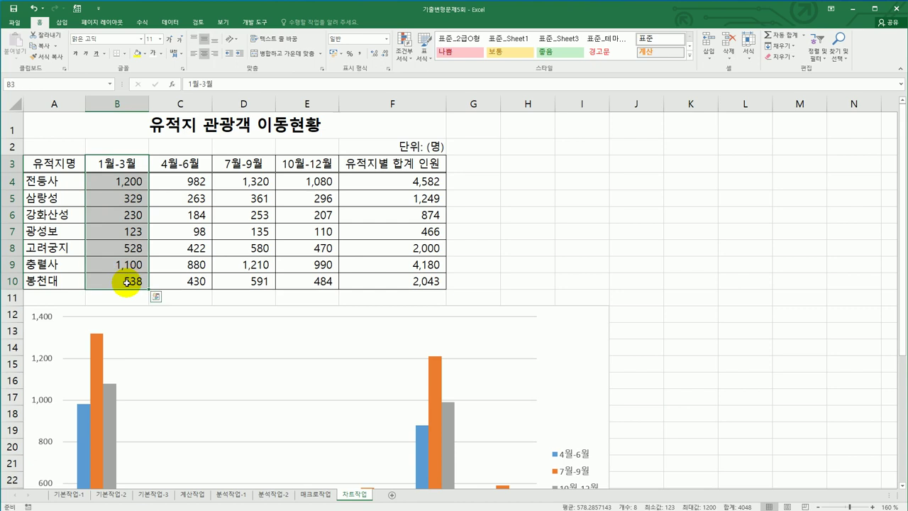
key(ctrl+c)
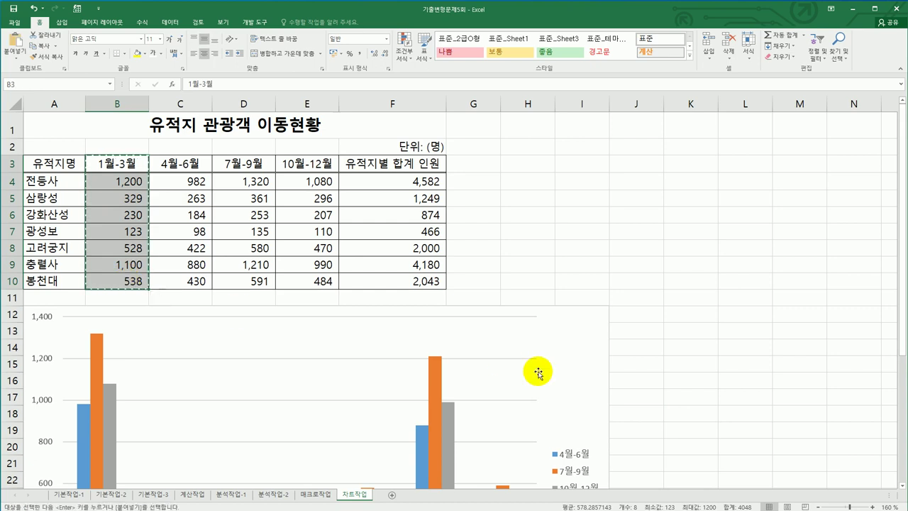
click(533, 365)
key(ctrl+v)
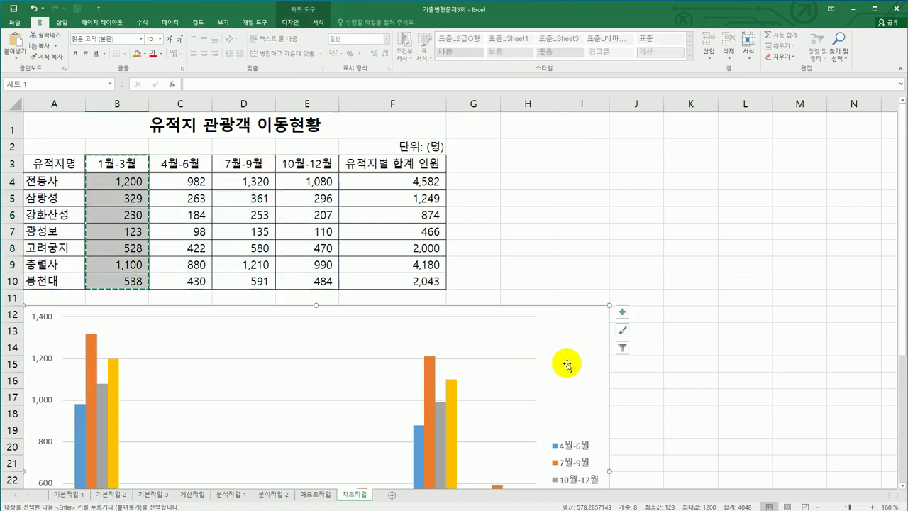
scroll(564, 365, down, 3)
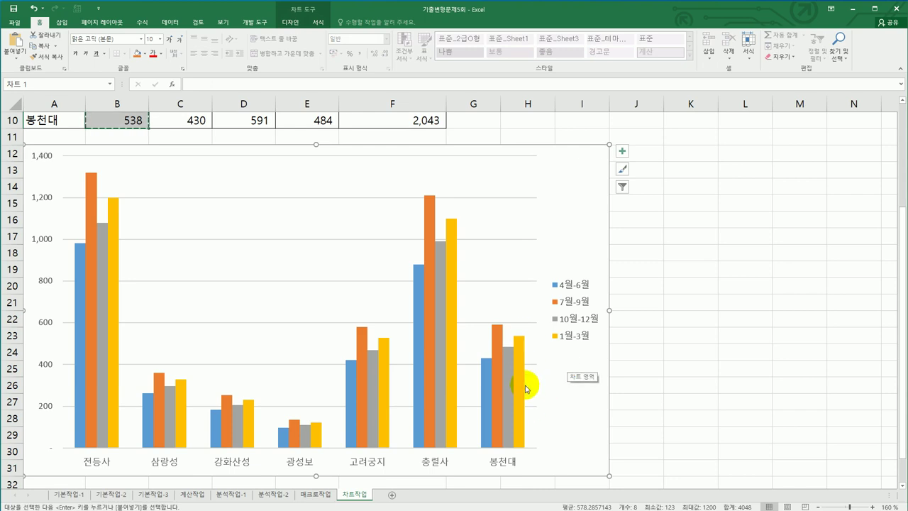
mouse_move(518, 370)
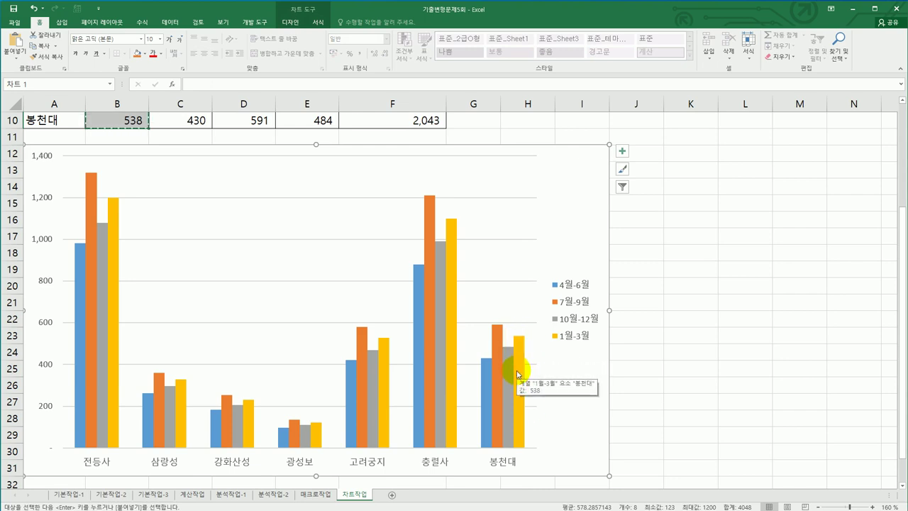
Reorder the chart's data series so that 1월-3월 comes first, before 4월-6월.
right_click(345, 181)
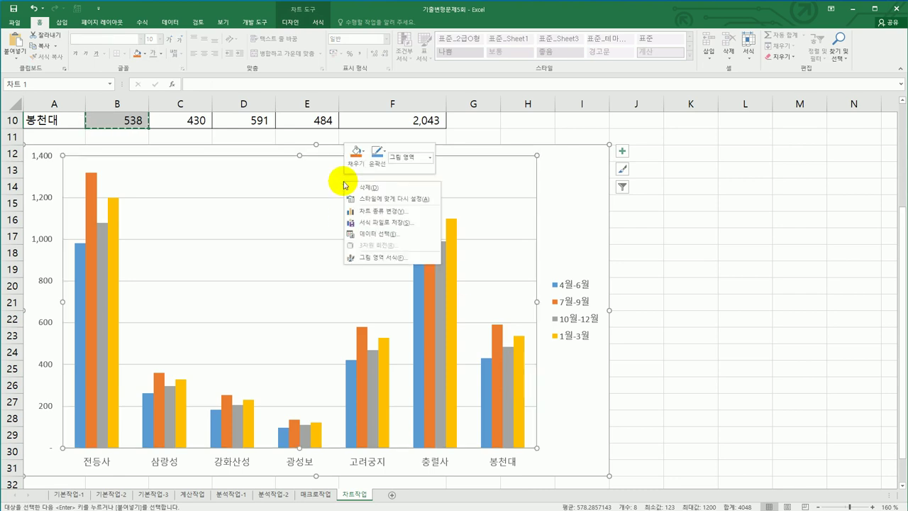
click(390, 234)
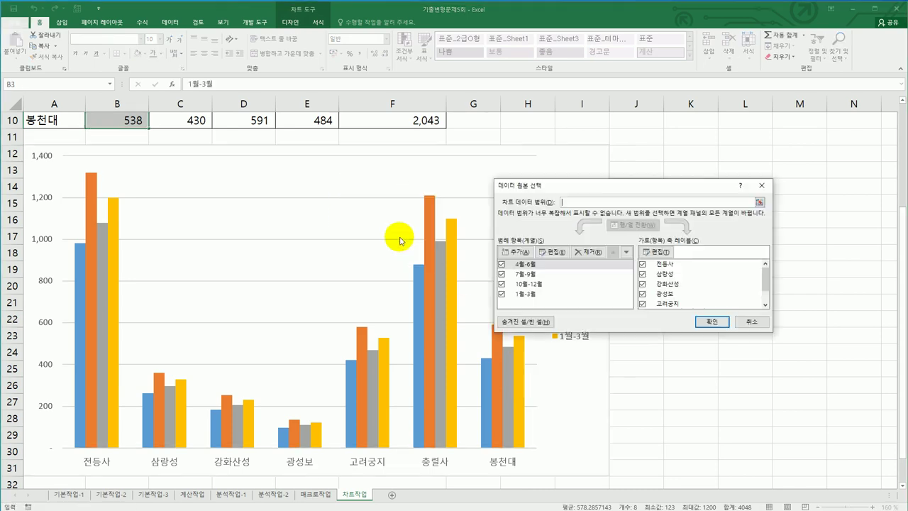
click(515, 294)
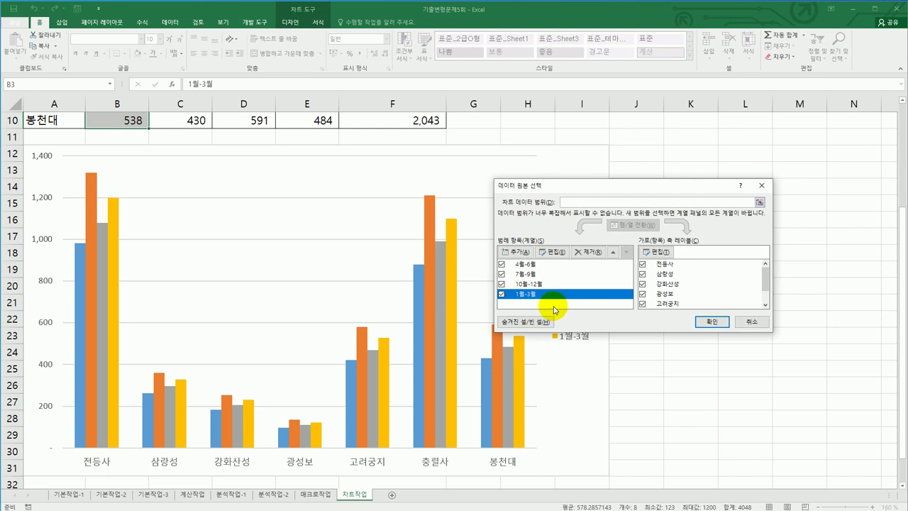
click(613, 252)
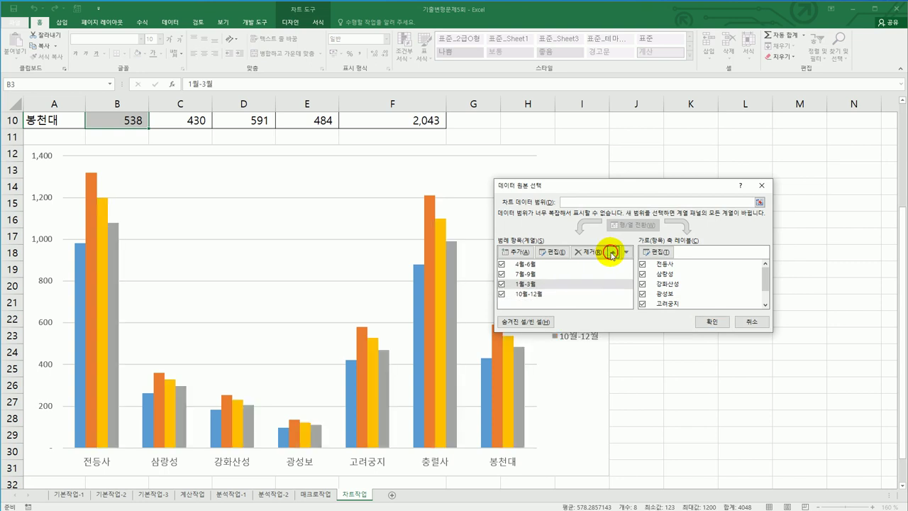
click(611, 251)
click(611, 252)
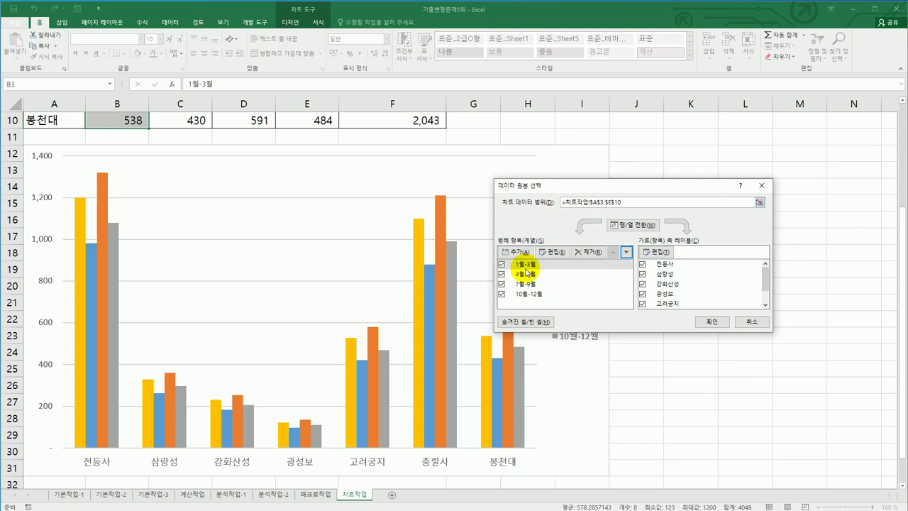
click(710, 321)
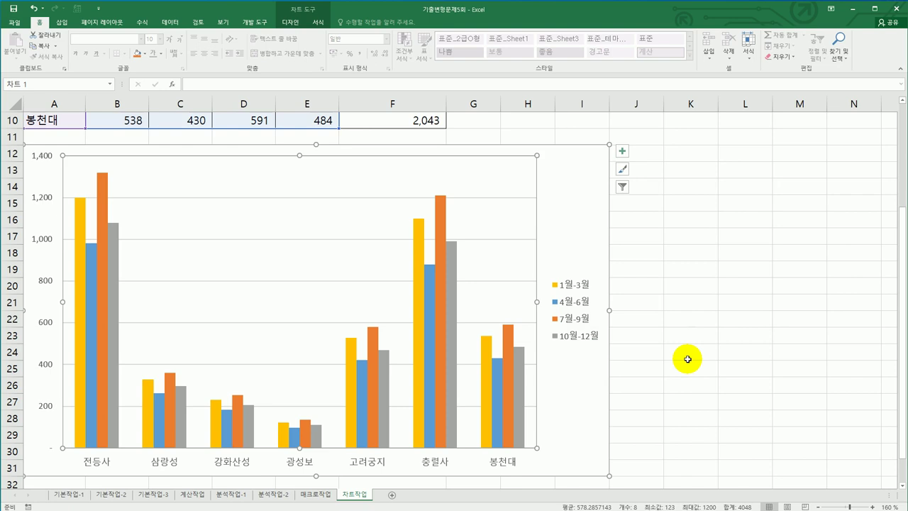
Add a chart title above the plot reading 분기별 유적지 관광객 이동현황.
click(626, 154)
click(662, 181)
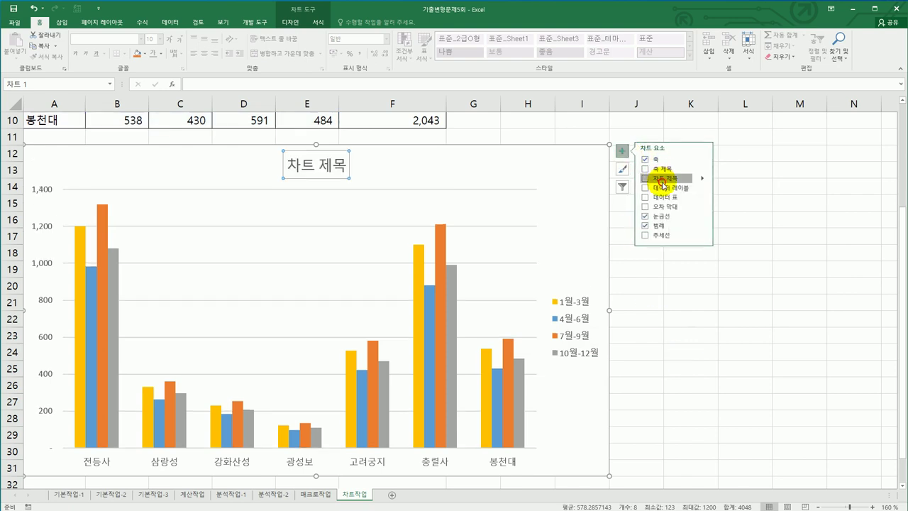
drag(293, 166, 361, 165)
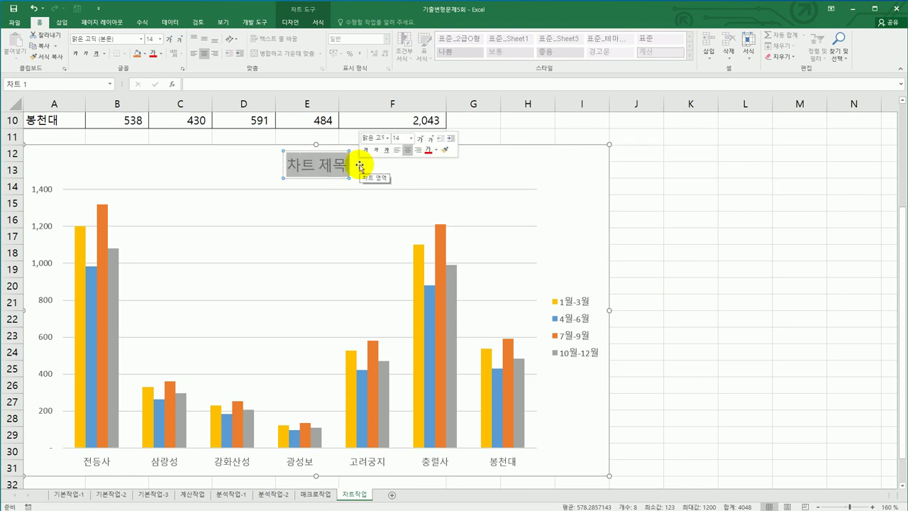
text(분기별 유적지 관광객 이동현화)
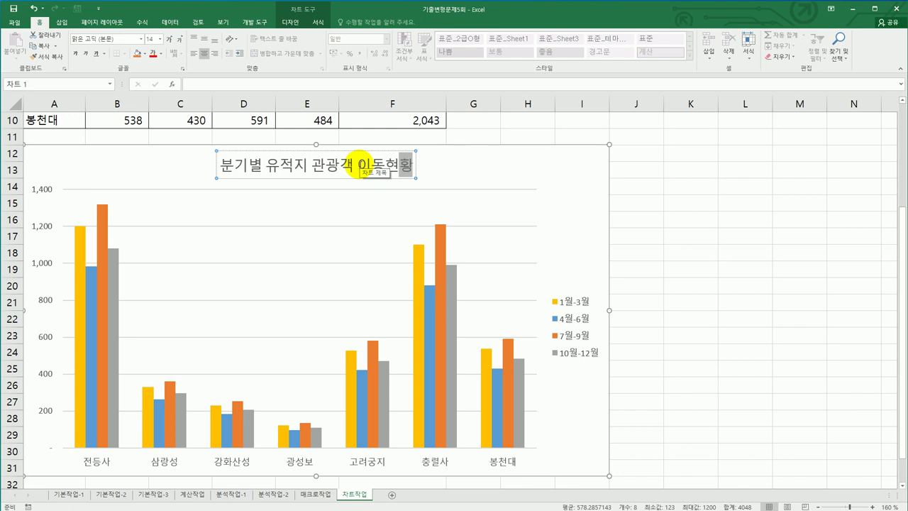
Format the chart title as bold 굴림 at size 14.
click(290, 178)
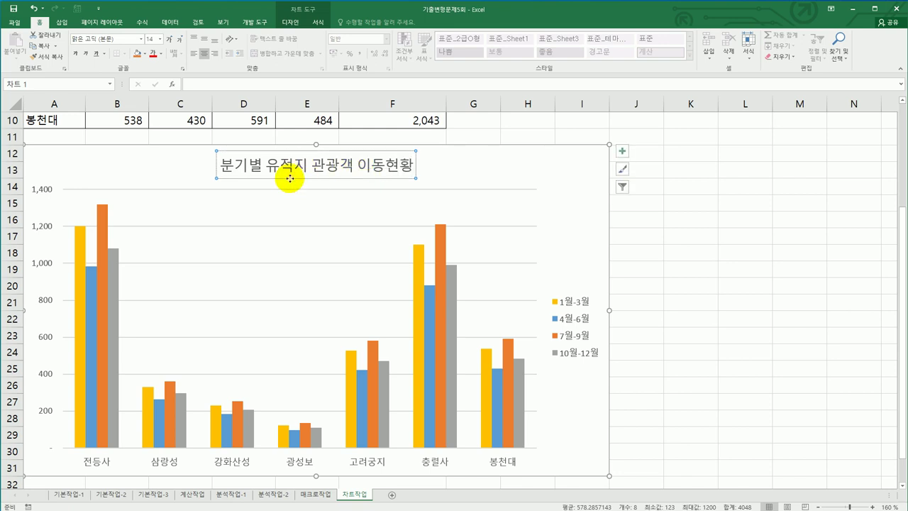
click(74, 55)
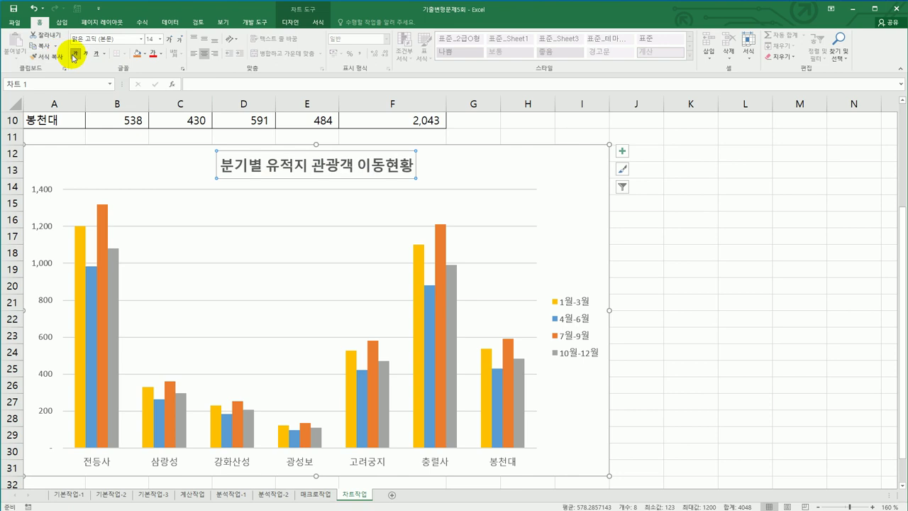
click(145, 39)
click(143, 39)
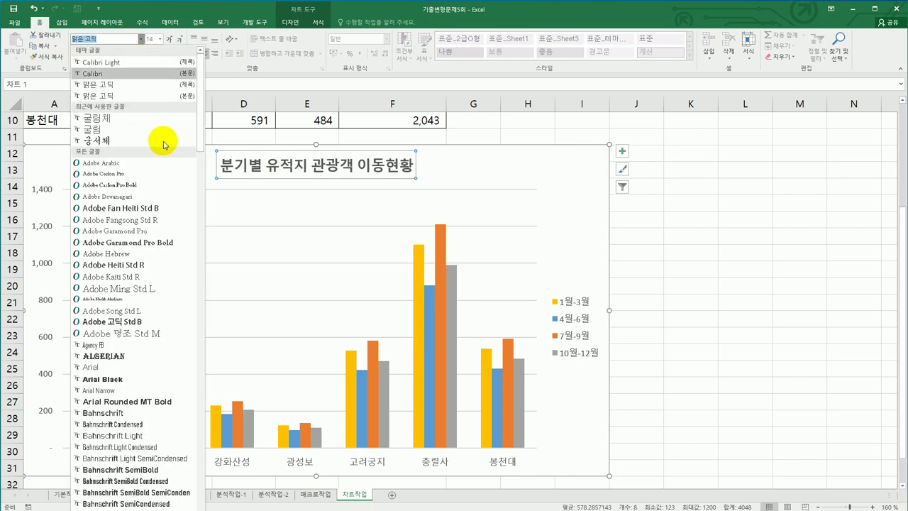
click(129, 125)
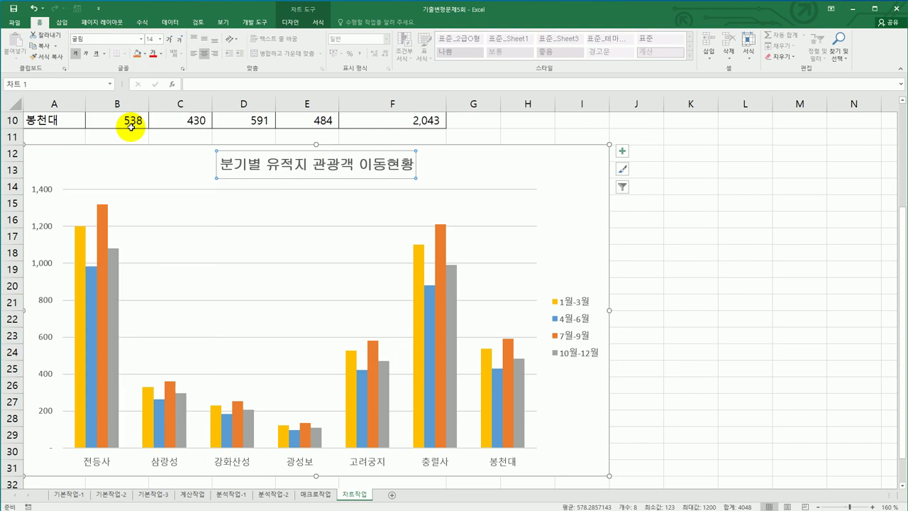
click(160, 40)
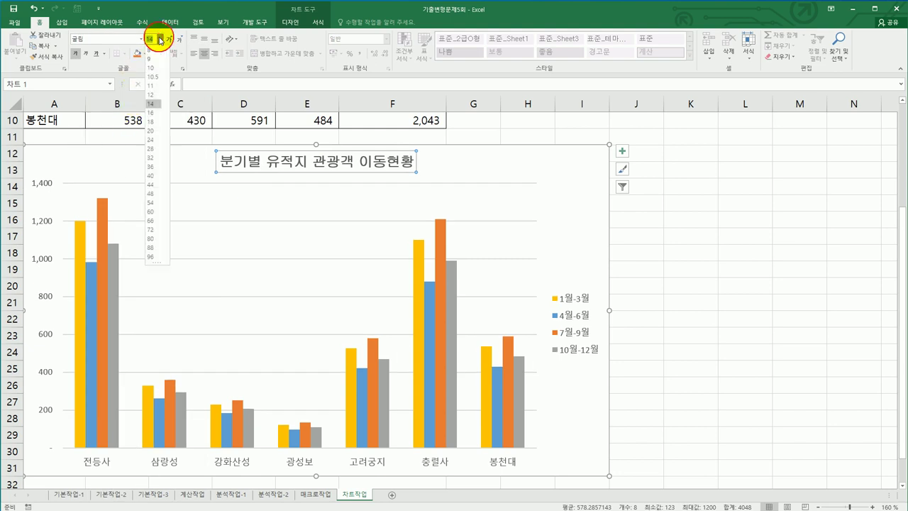
click(154, 104)
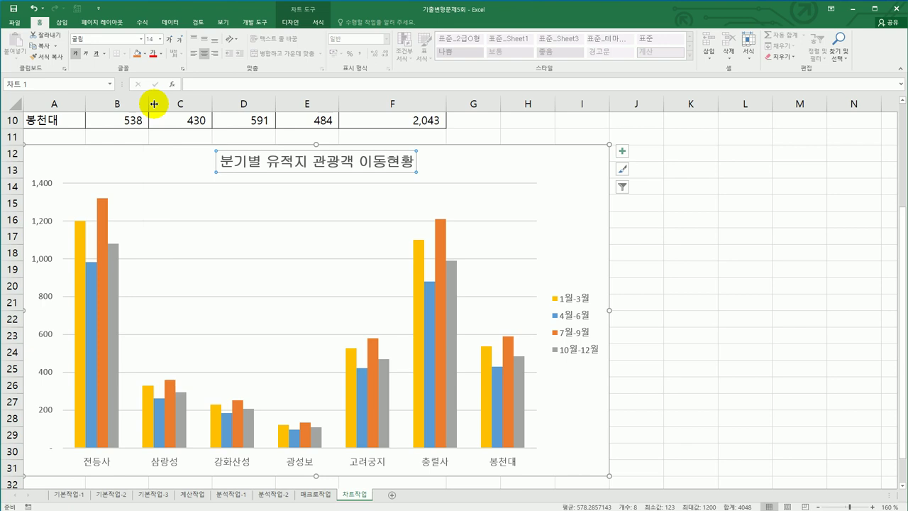
Add a primary vertical axis title to the chart with the text 단위 : (원).
click(624, 152)
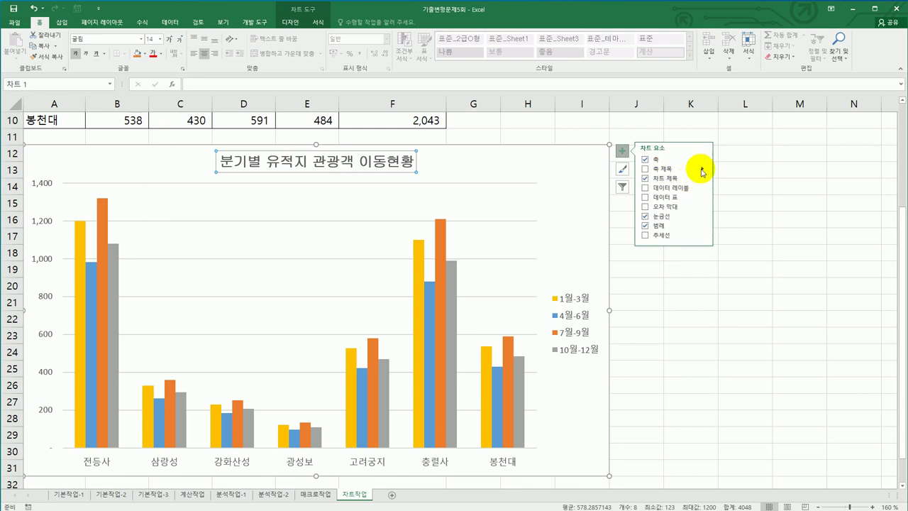
click(701, 170)
click(741, 176)
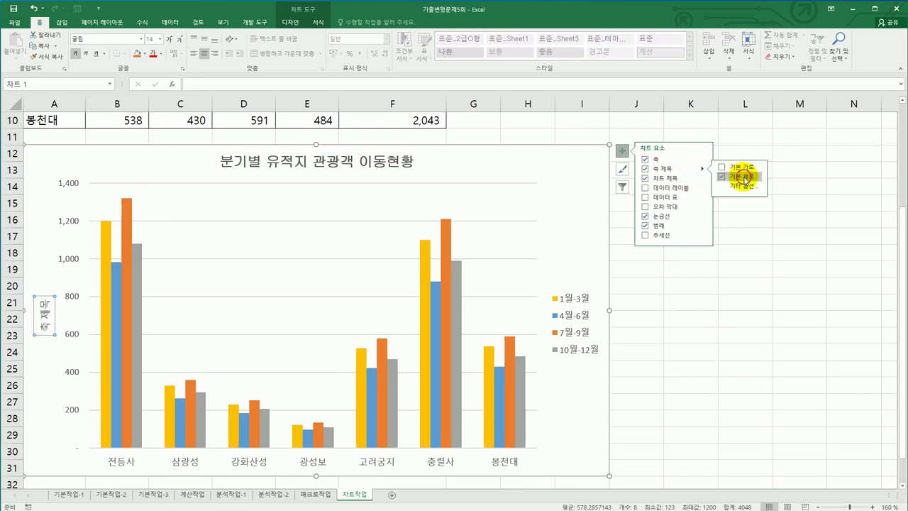
click(43, 308)
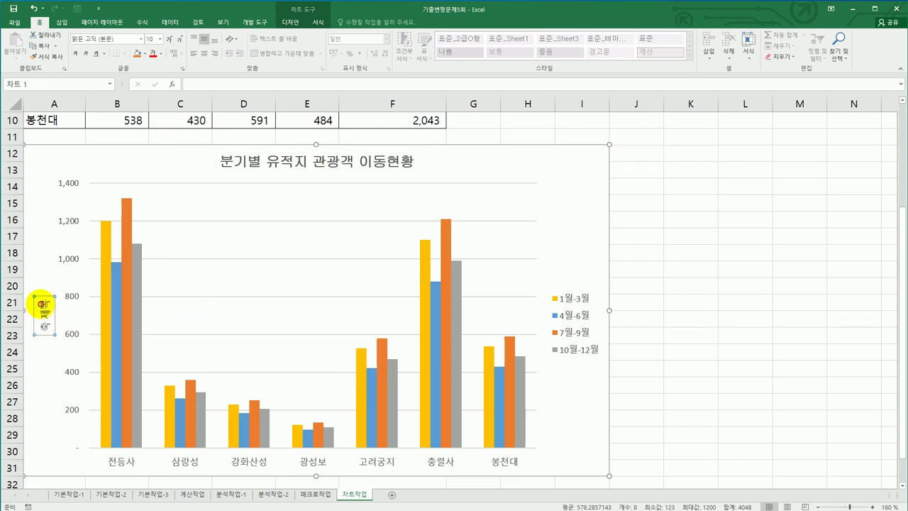
drag(42, 308, 53, 347)
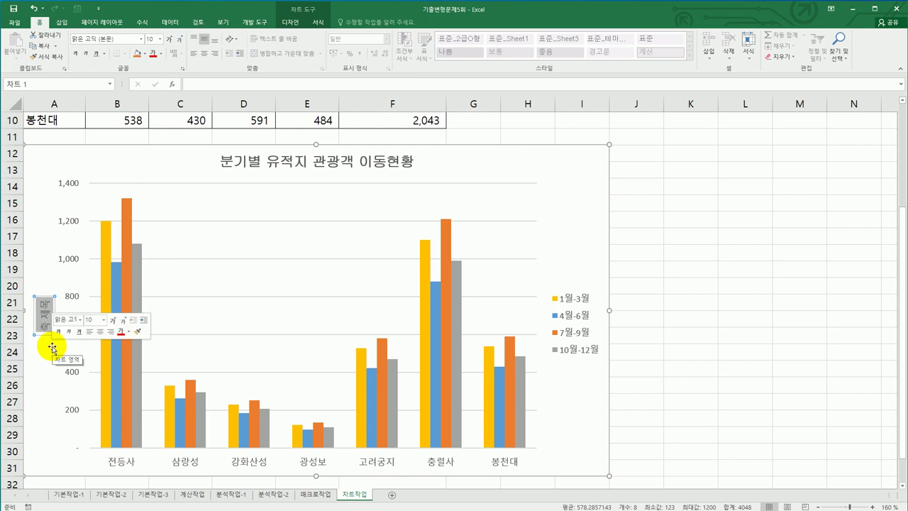
text(단위)
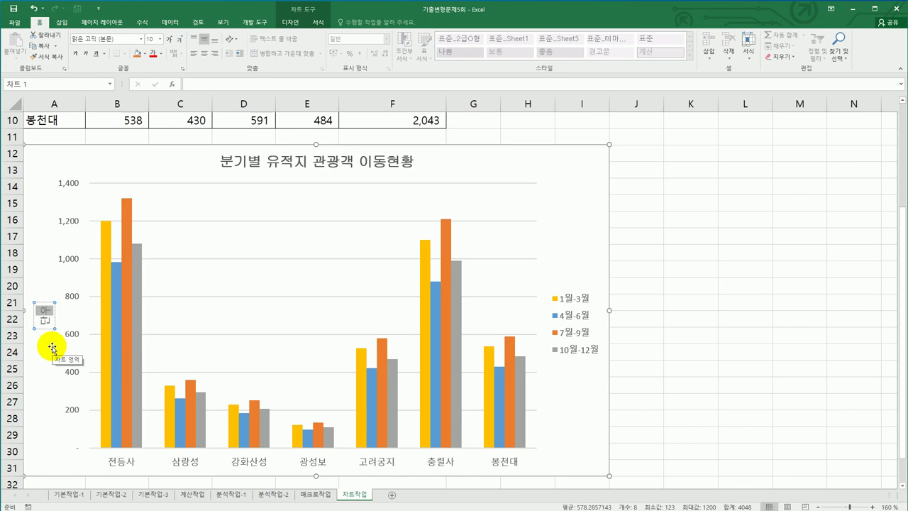
text( : ()
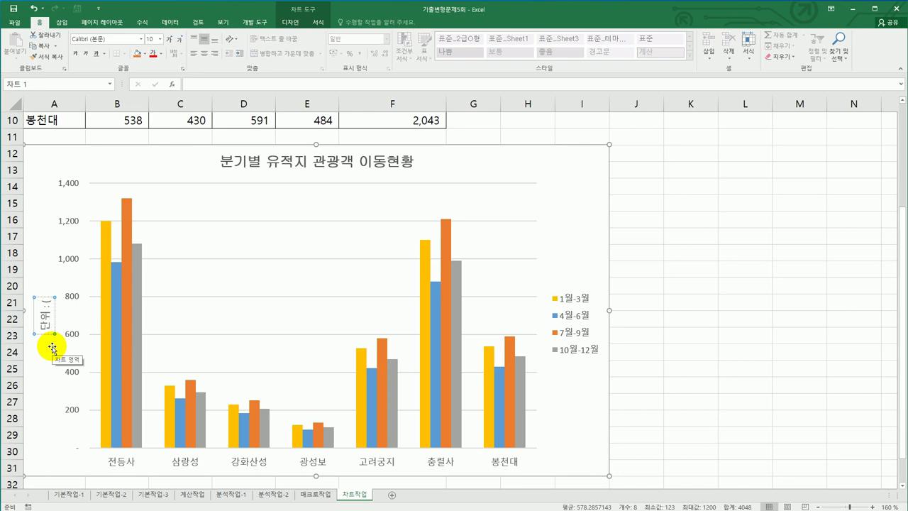
text(원))
Set the text direction of the vertical axis title to 세로.
click(48, 342)
right_click(47, 343)
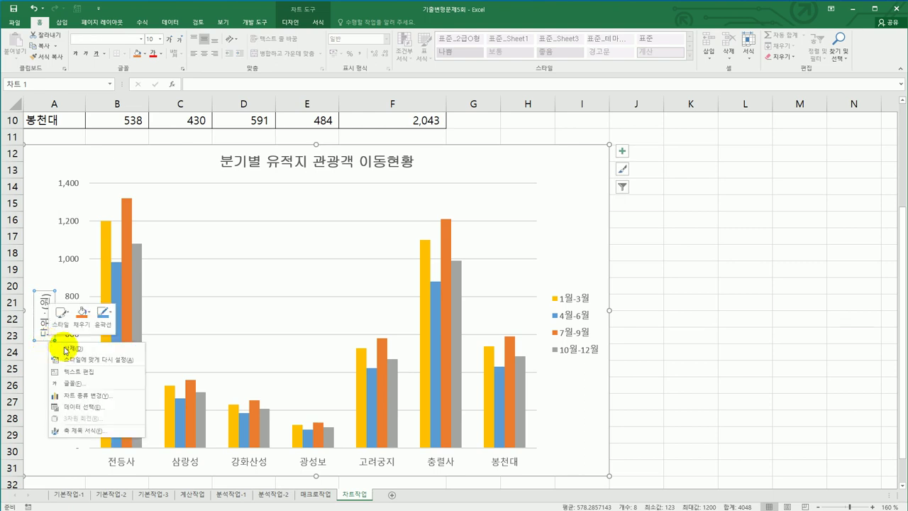
click(125, 431)
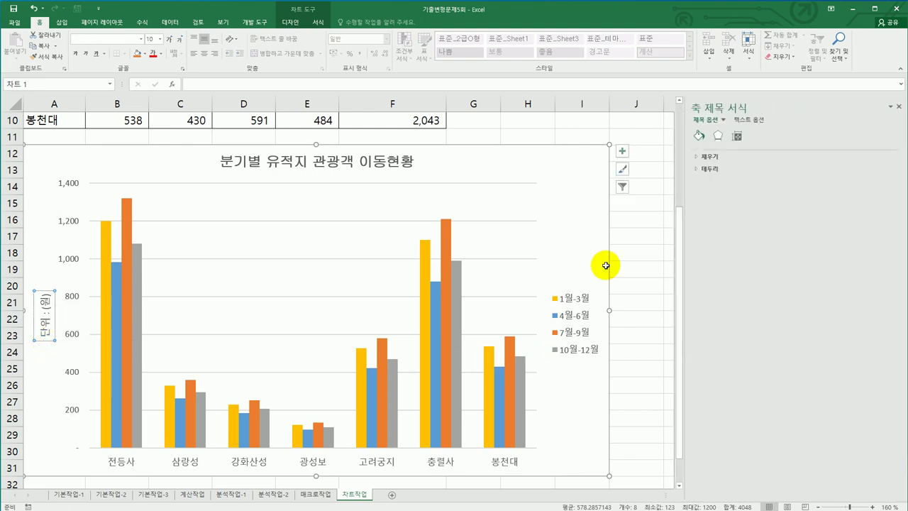
click(737, 138)
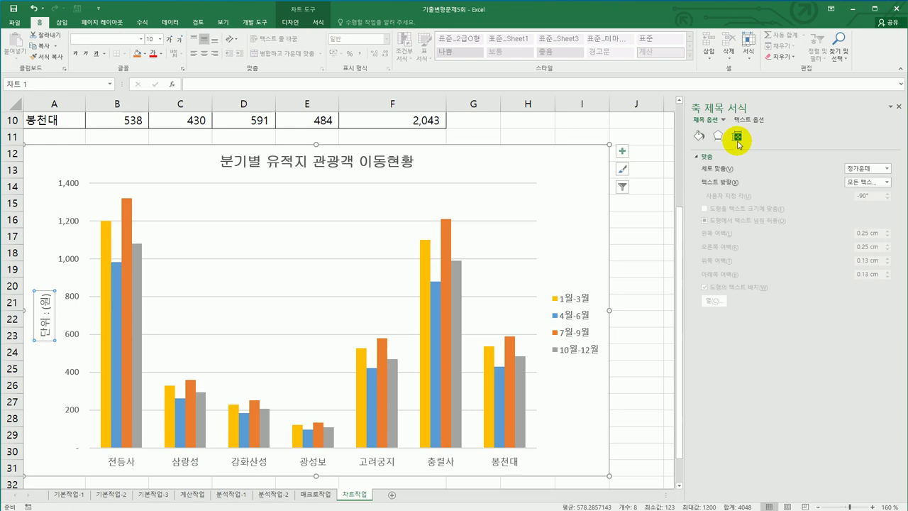
click(869, 184)
click(872, 233)
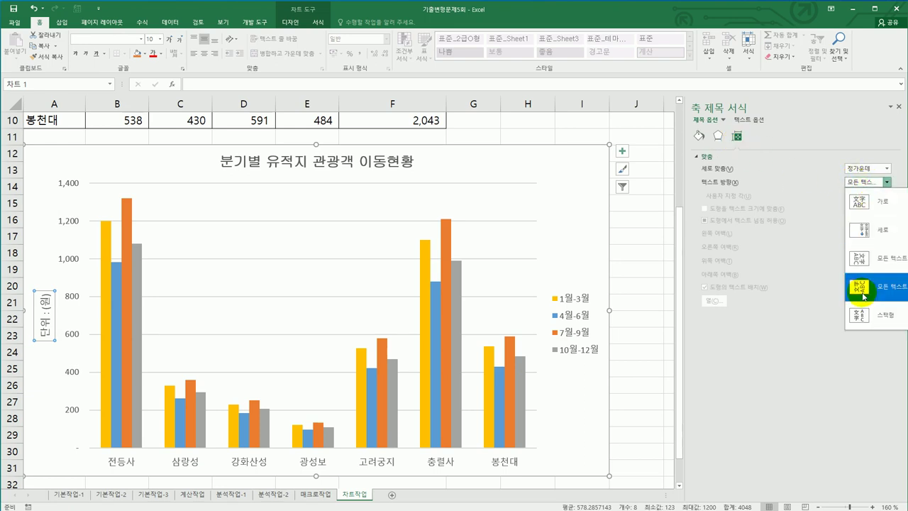
click(872, 241)
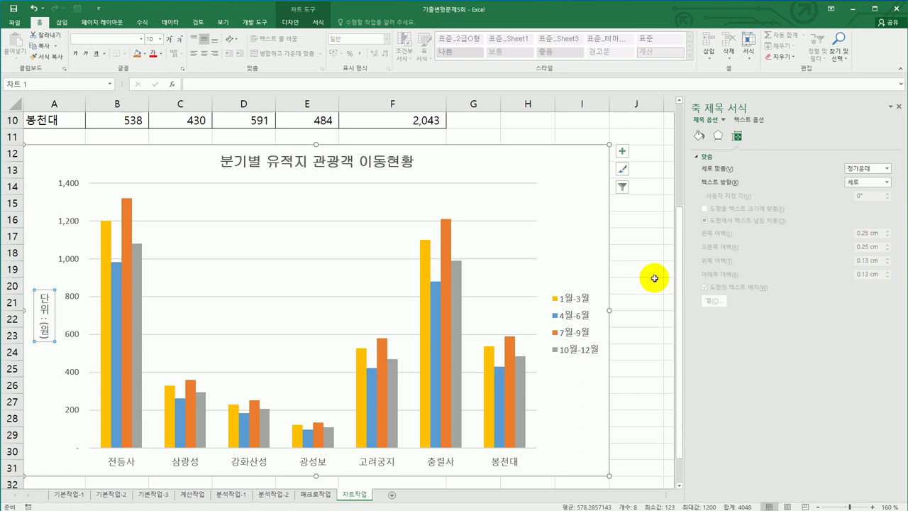
Add a data label to only the 전등사 column of the 7월-9월 series.
click(445, 325)
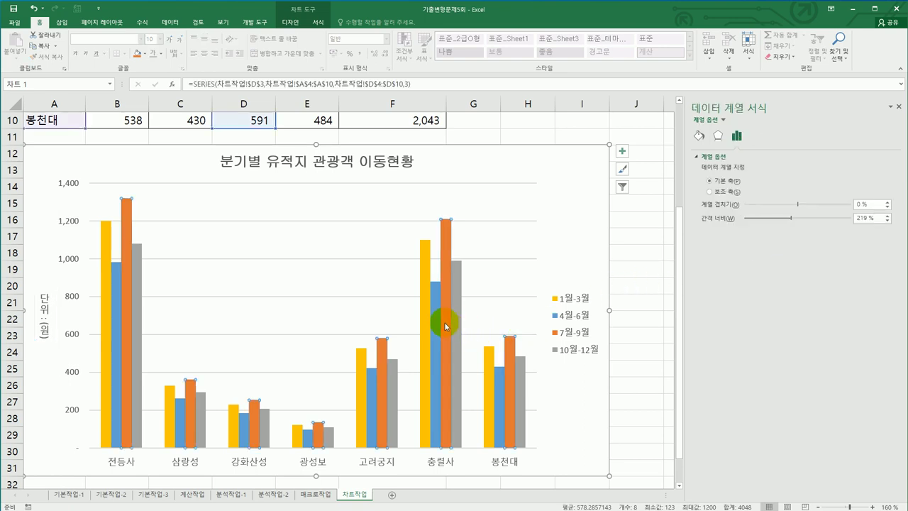
click(126, 288)
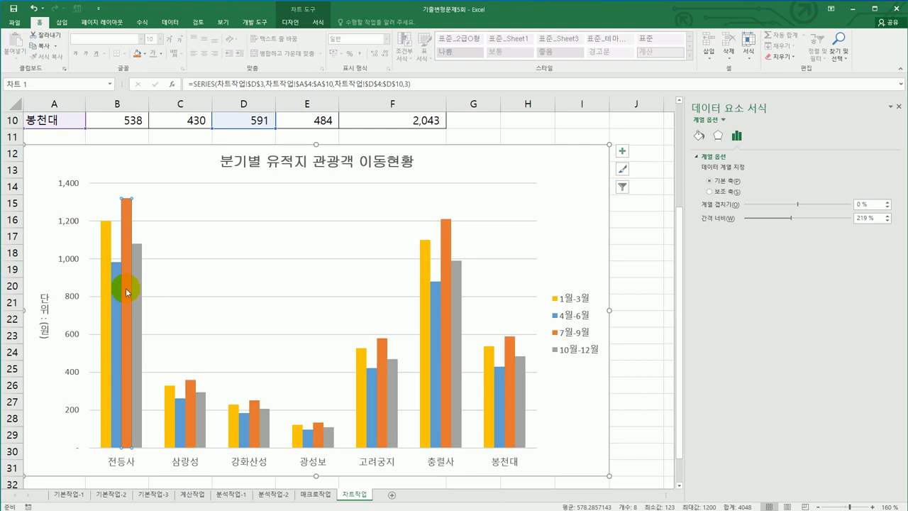
right_click(125, 288)
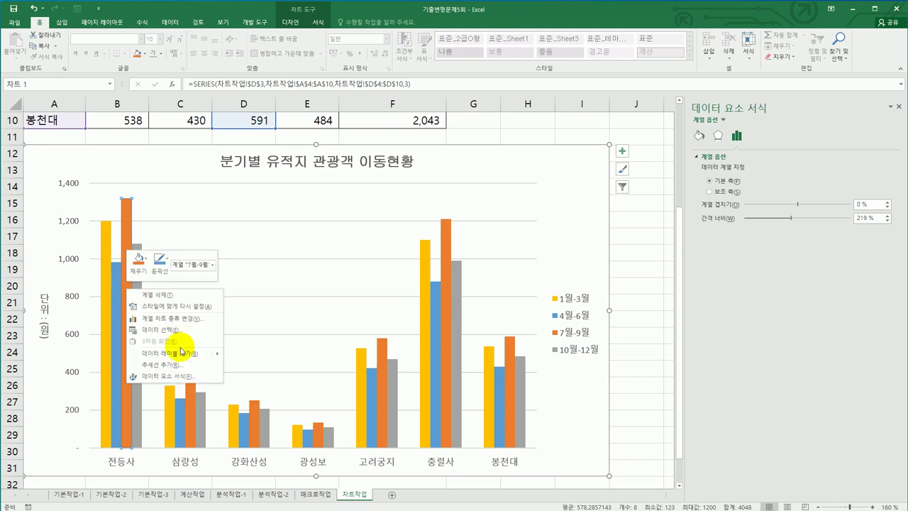
click(182, 357)
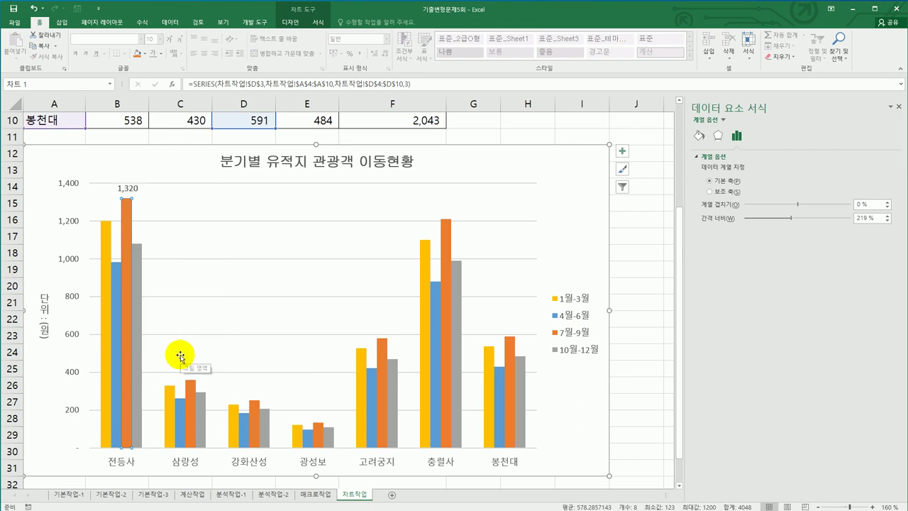
Format the 전등사 data label as bold 굴림 at size 10.
click(134, 192)
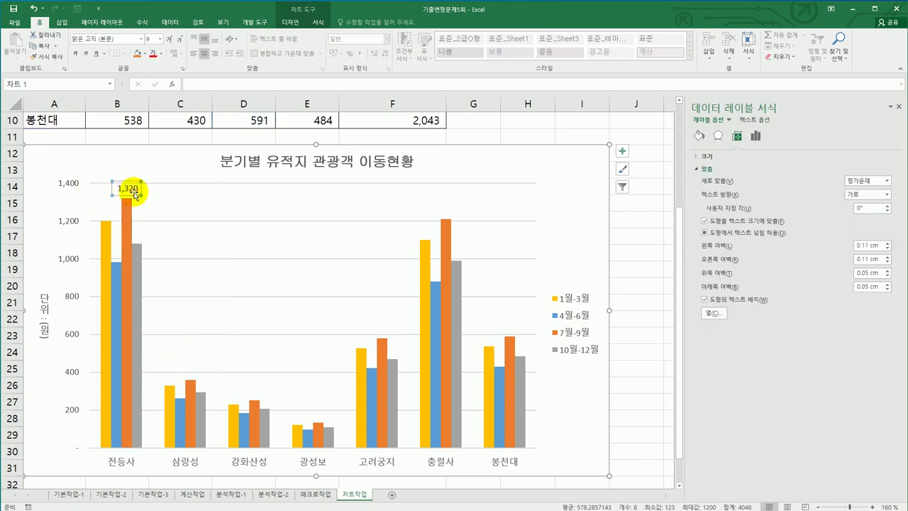
click(141, 40)
click(126, 120)
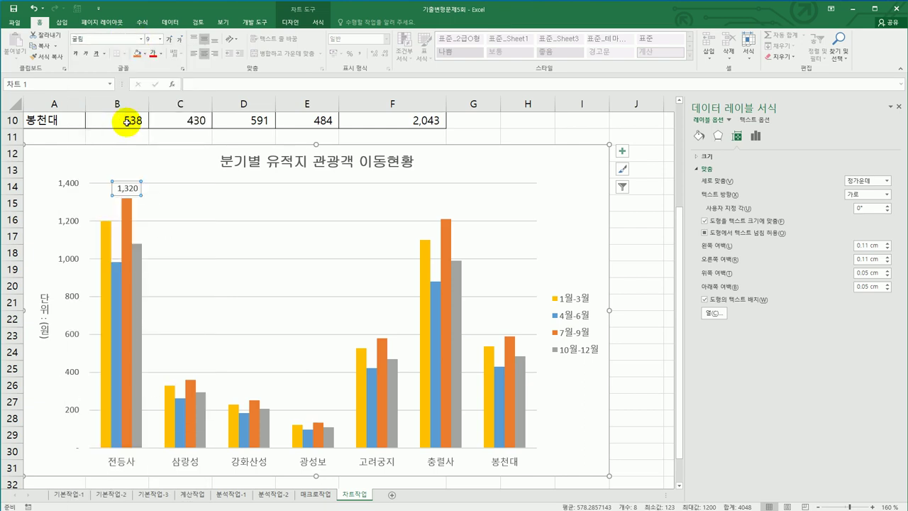
click(159, 39)
click(150, 67)
click(76, 54)
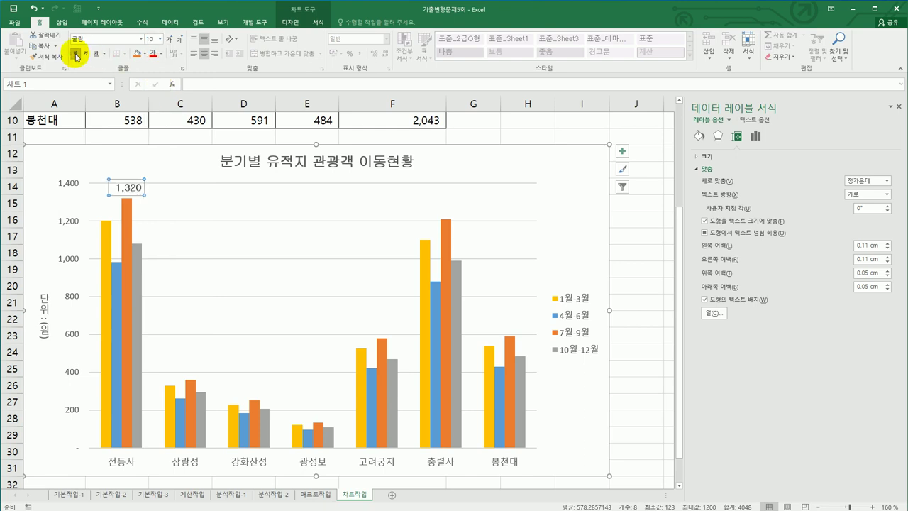
Place the chart legend above the plot area.
click(623, 152)
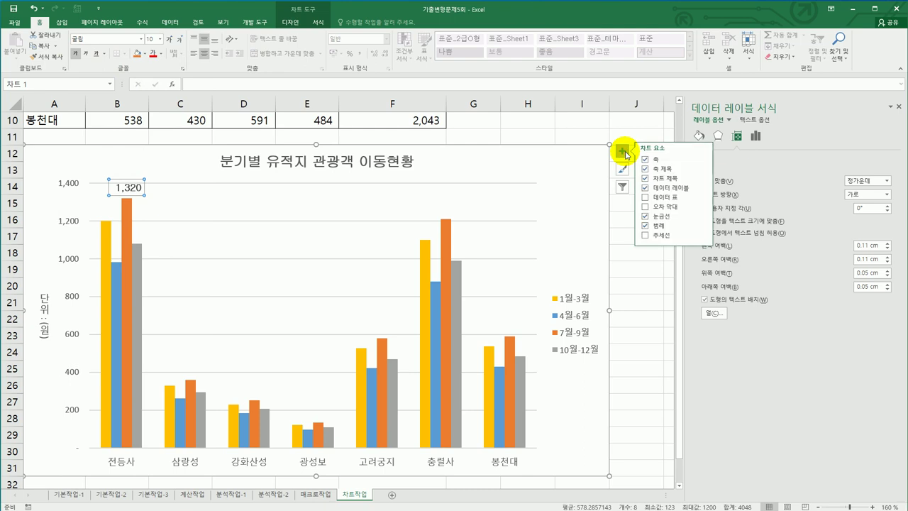
click(703, 227)
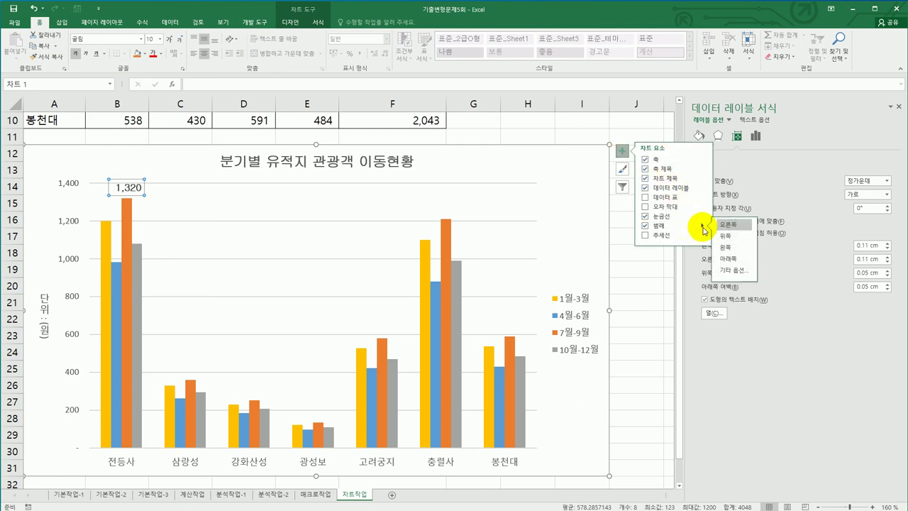
click(728, 238)
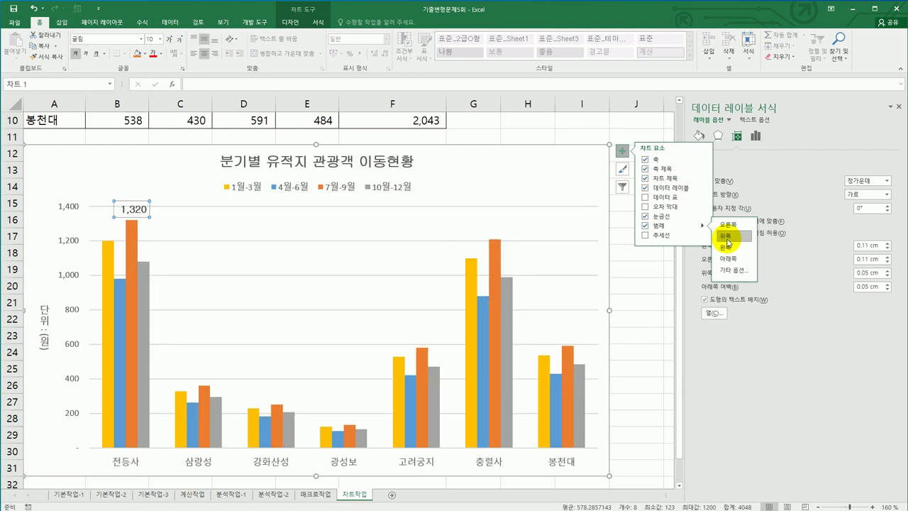
Apply the first 바깥쪽 (outer) shadow preset, cast toward the lower right, to the chart legend.
click(370, 190)
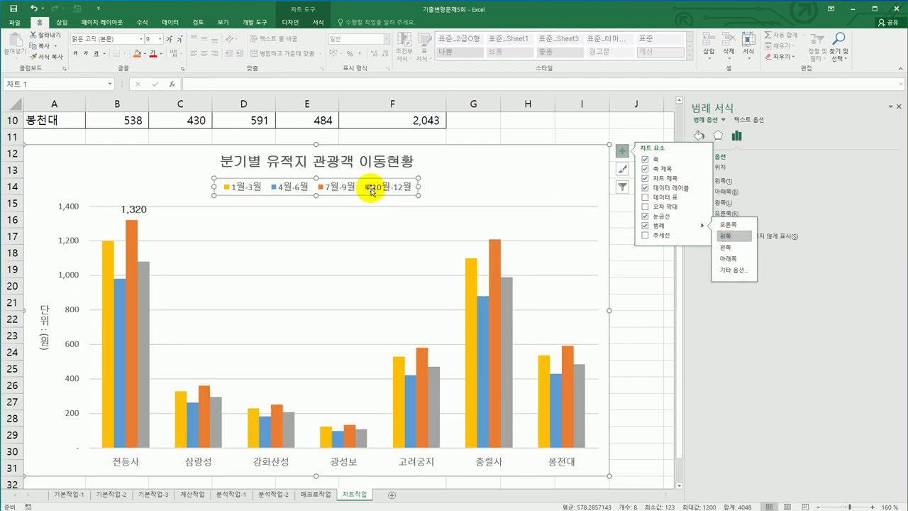
click(718, 135)
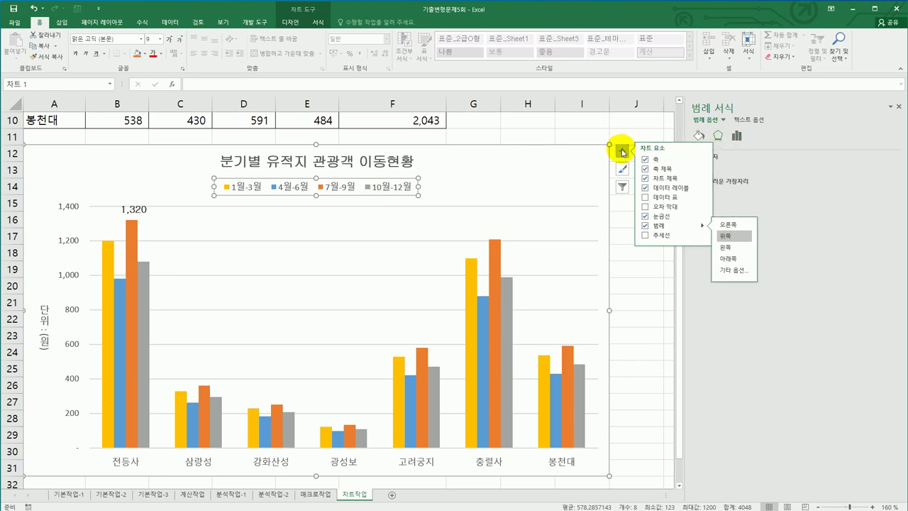
click(623, 151)
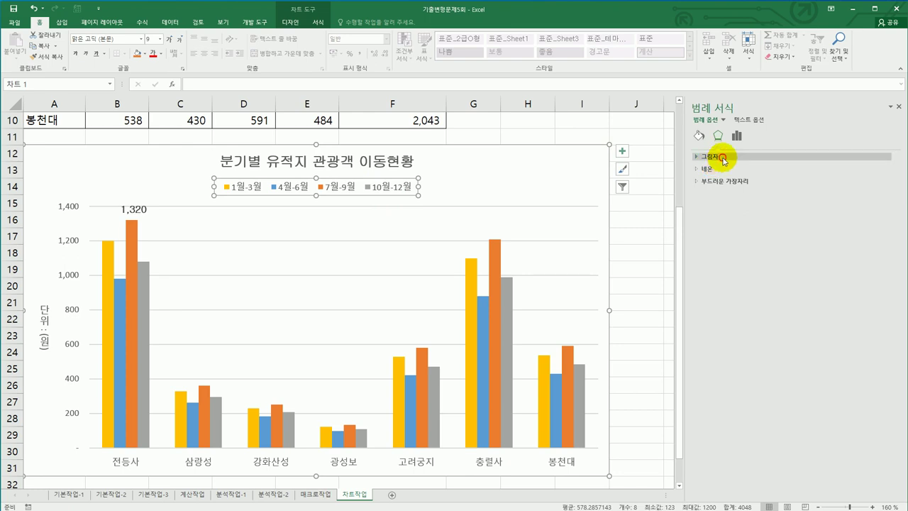
click(724, 159)
click(880, 169)
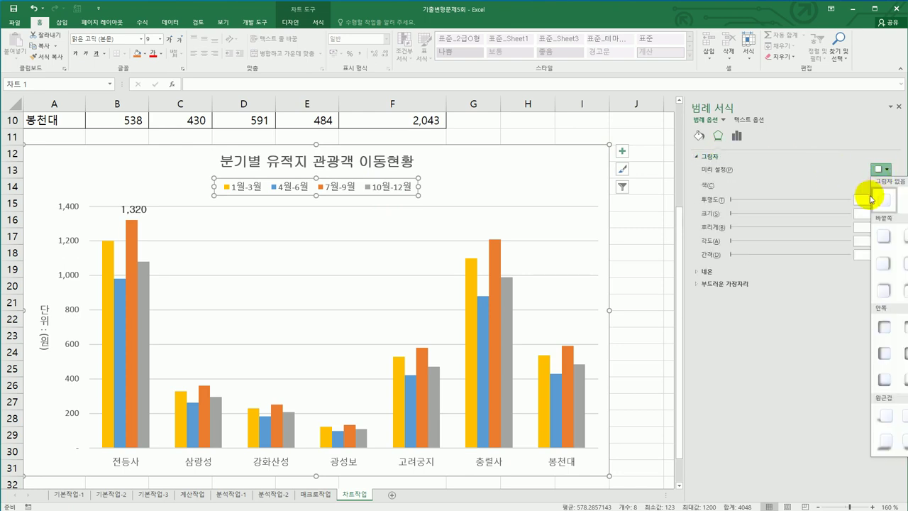
click(884, 236)
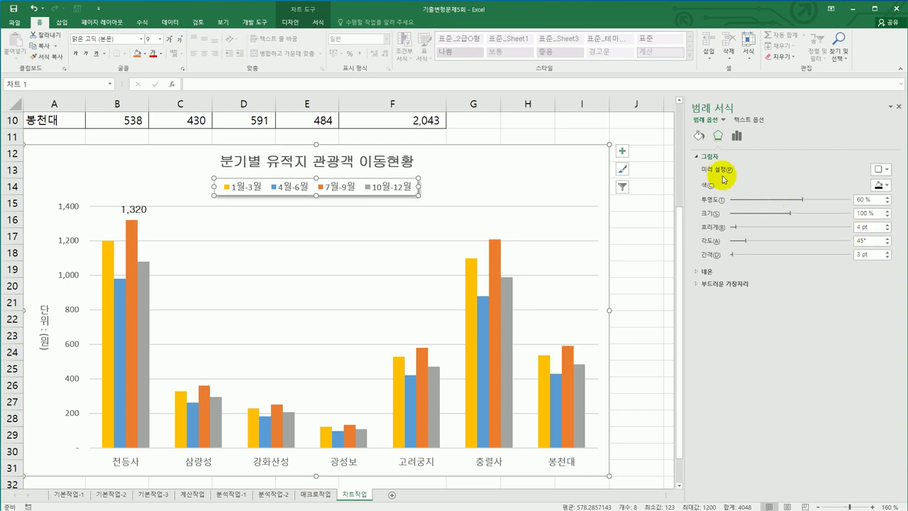
Fill the legend background with solid white, then close the formatting options and deselect the chart.
click(700, 136)
click(706, 156)
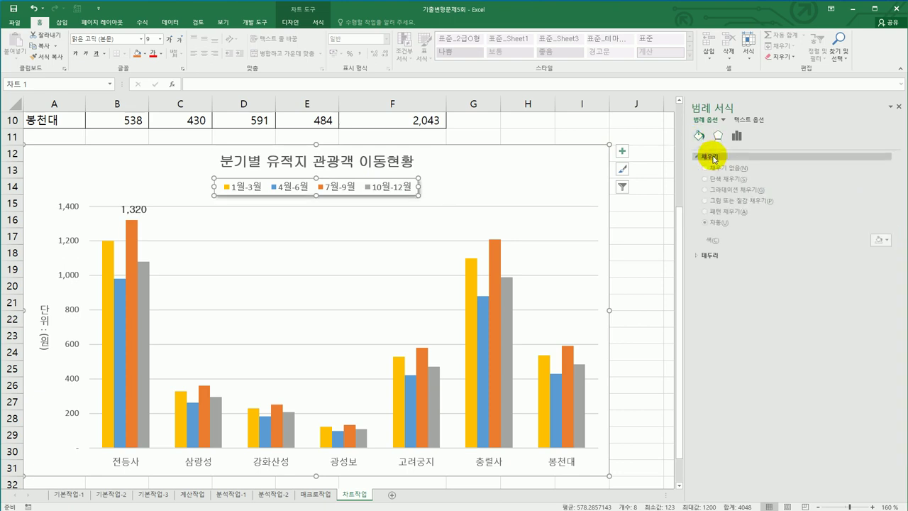
click(886, 245)
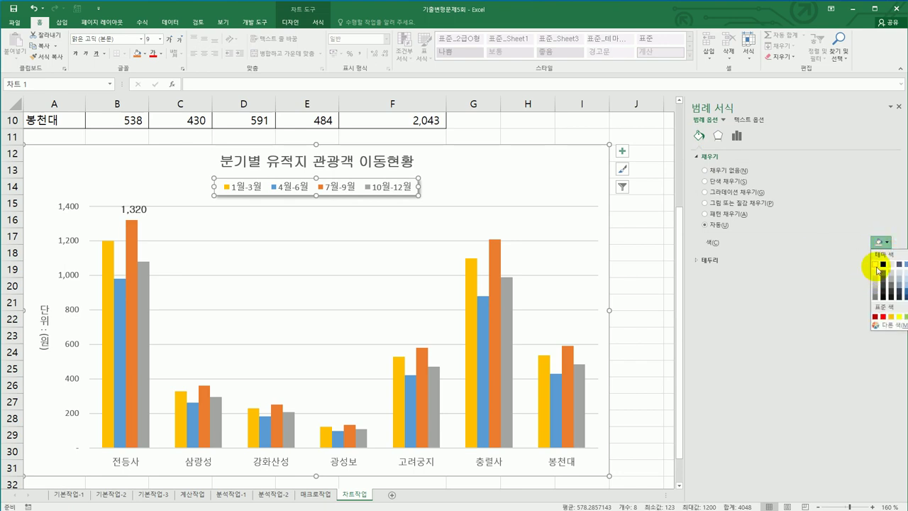
click(876, 264)
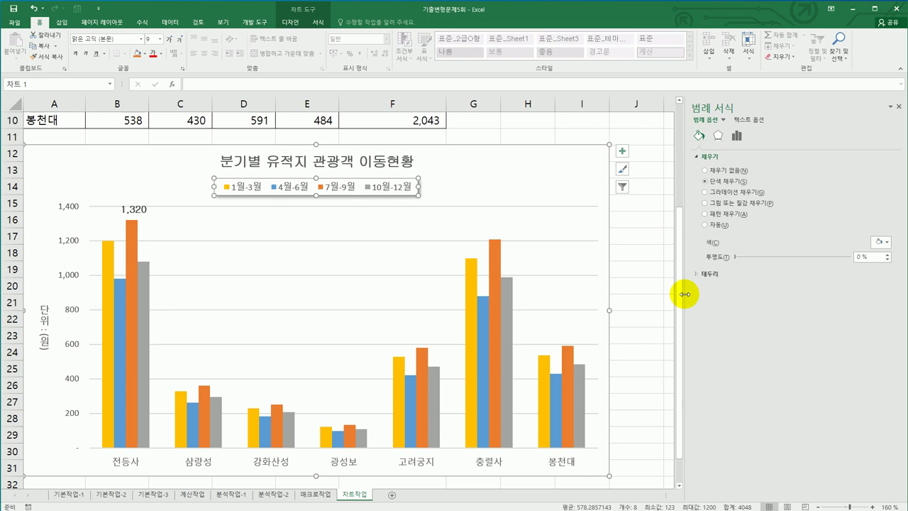
click(898, 106)
click(682, 264)
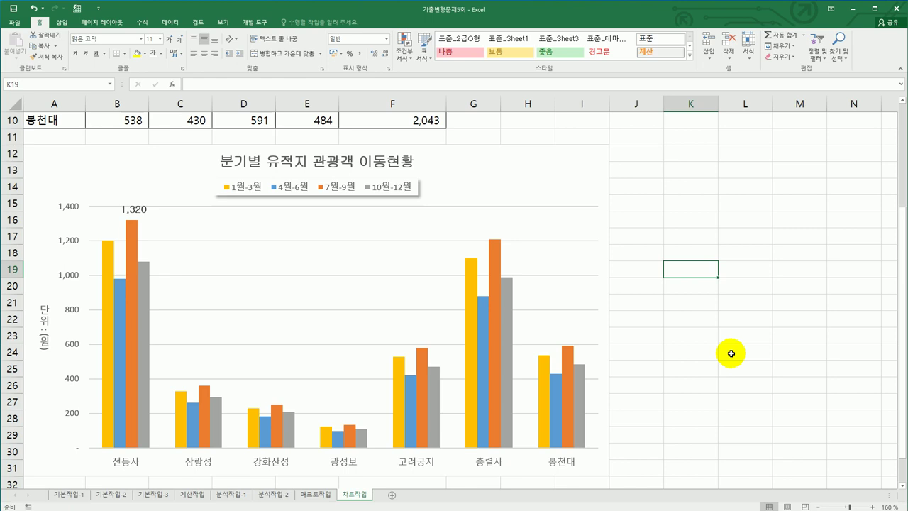
click(732, 354)
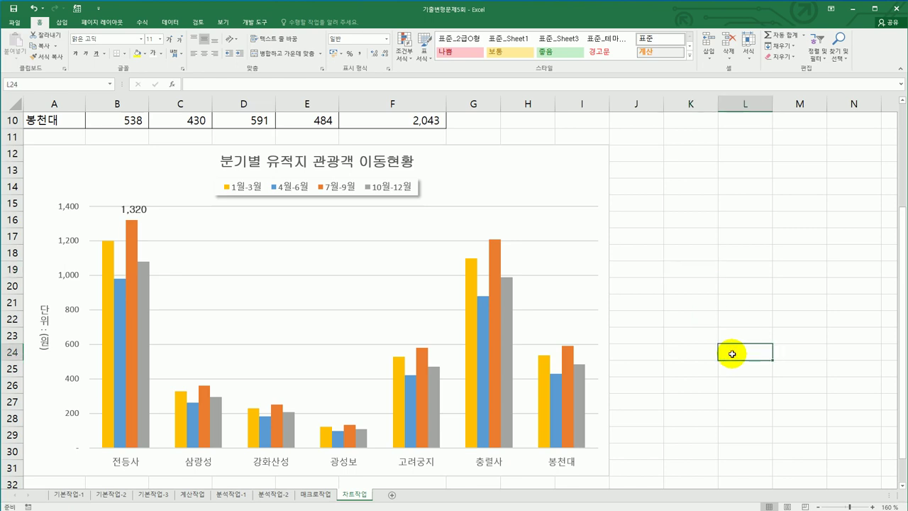